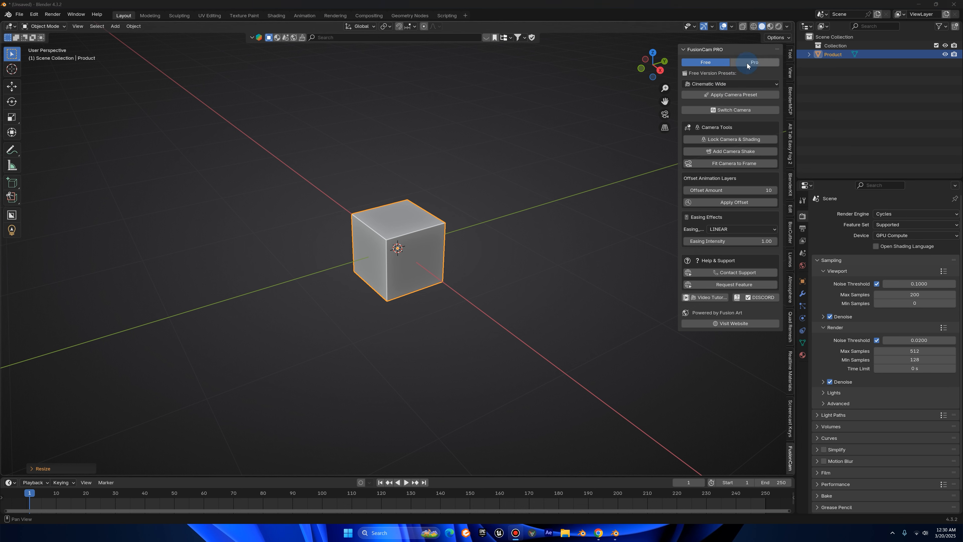
Switch the FusionCam PRO add-on from the Free to the Pro version and browse its camera presets.
left_click(767, 62)
left_click(707, 63)
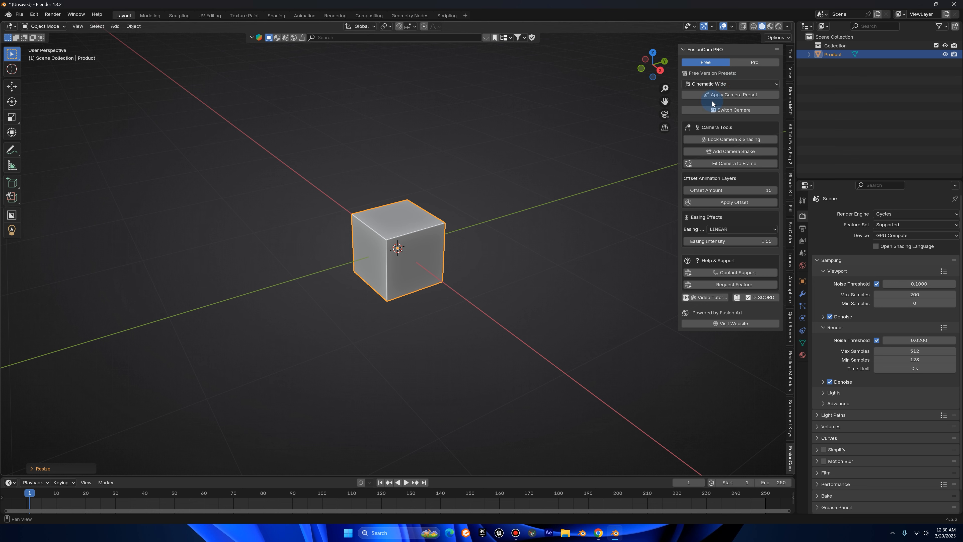
left_click(753, 61)
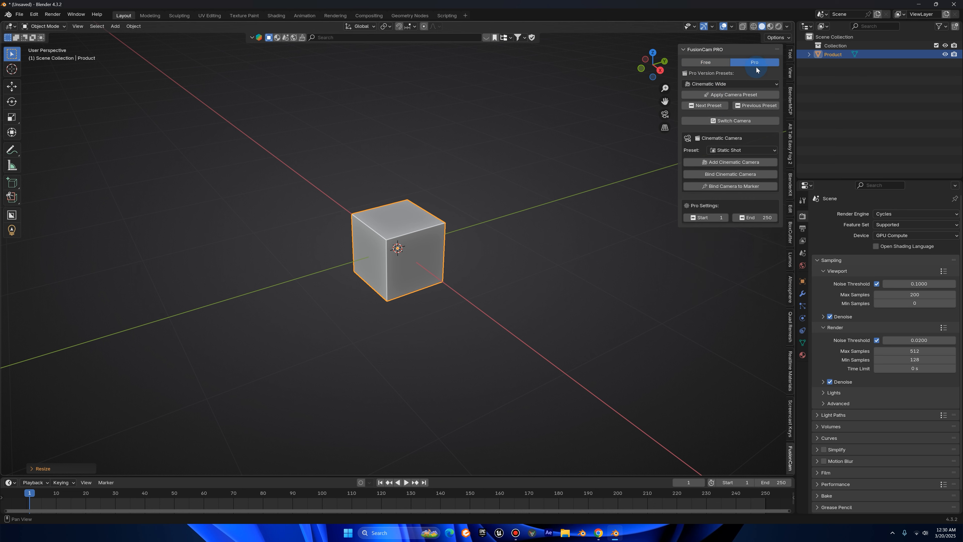
left_click(716, 85)
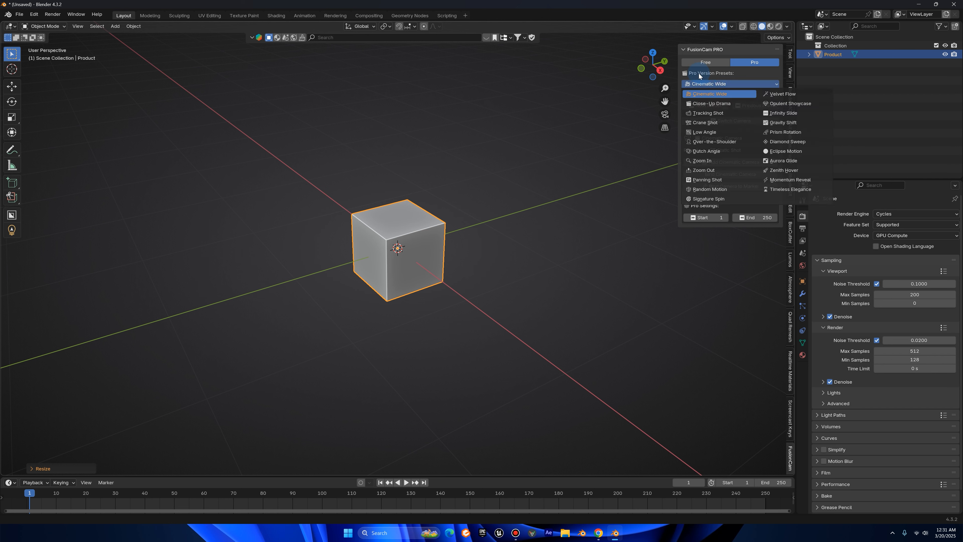
left_click(689, 75)
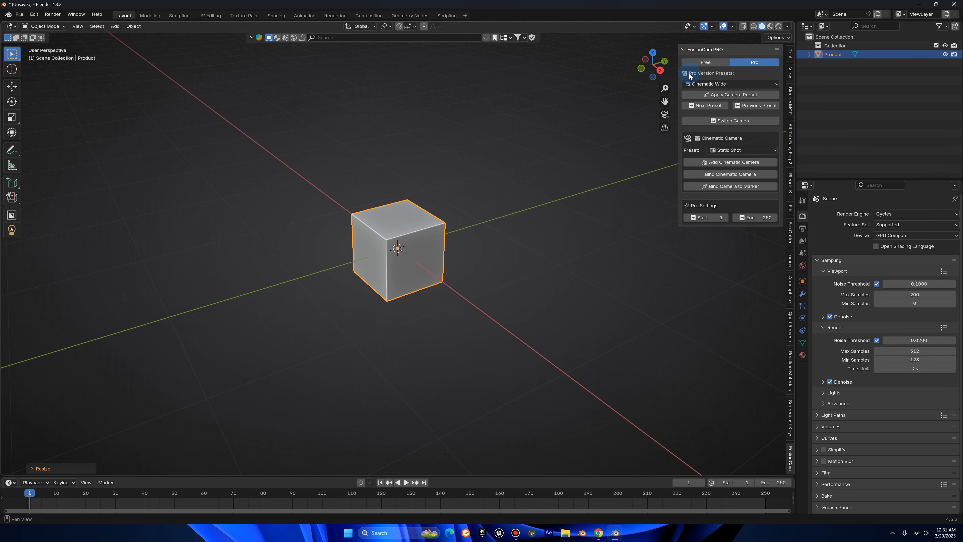
left_click(726, 84)
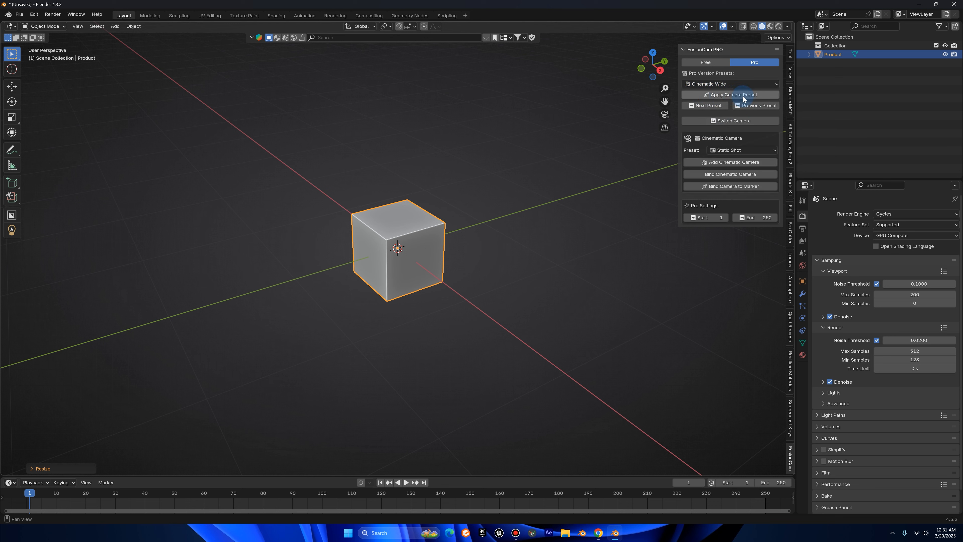
left_click(712, 98)
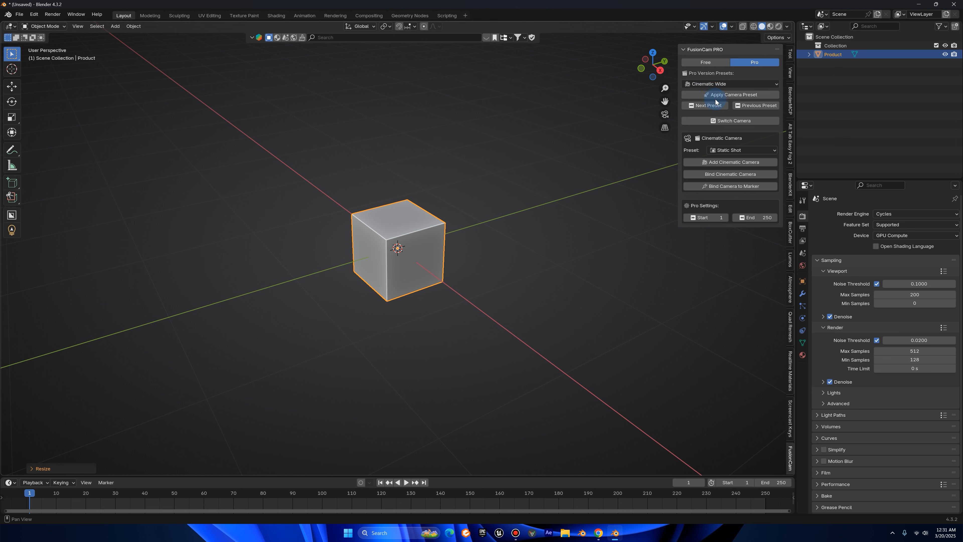
left_click(712, 109)
left_click(755, 105)
left_click(716, 109)
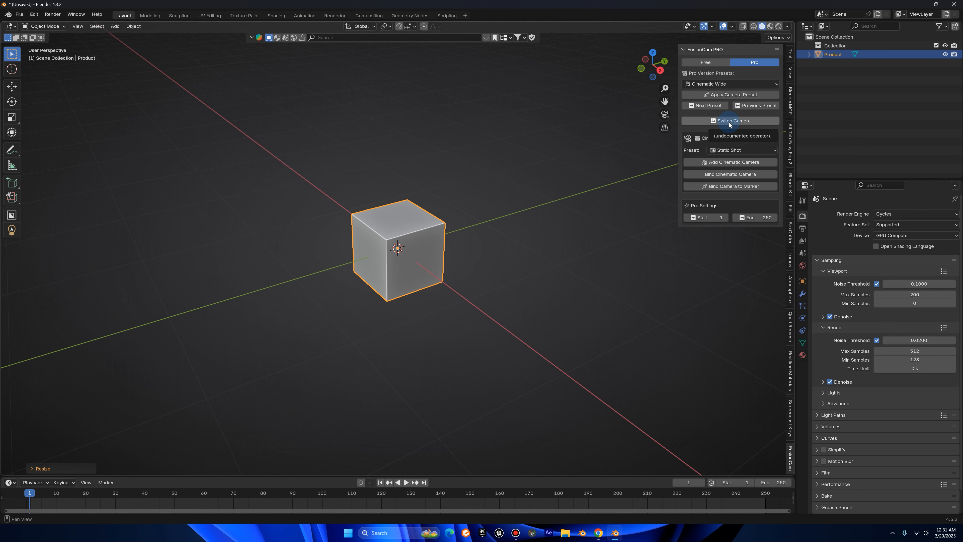
right_click(346, 107)
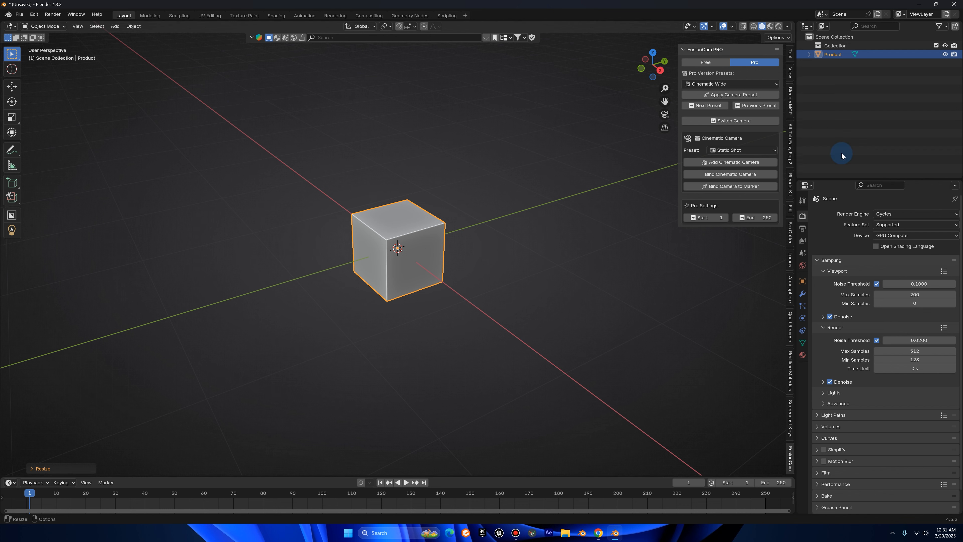
left_click(740, 151)
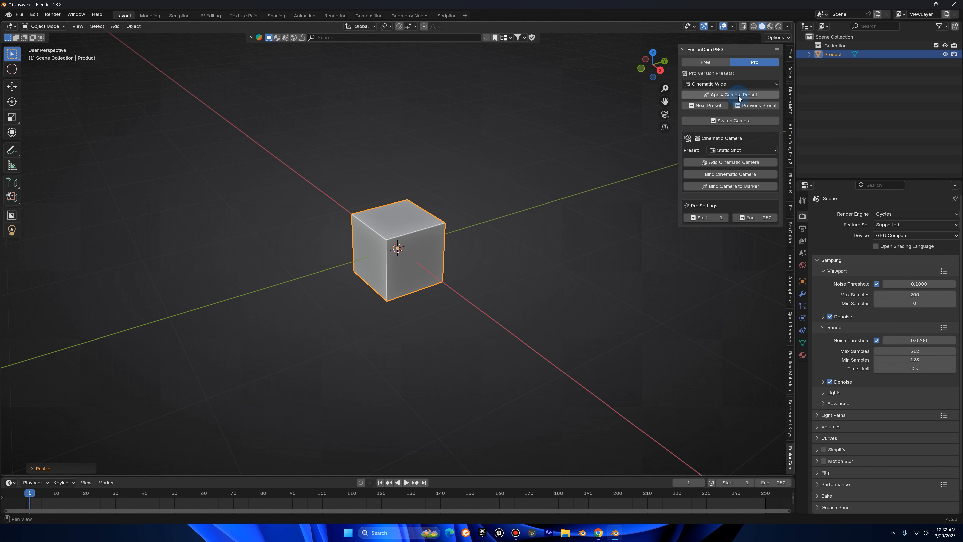
left_click(709, 97)
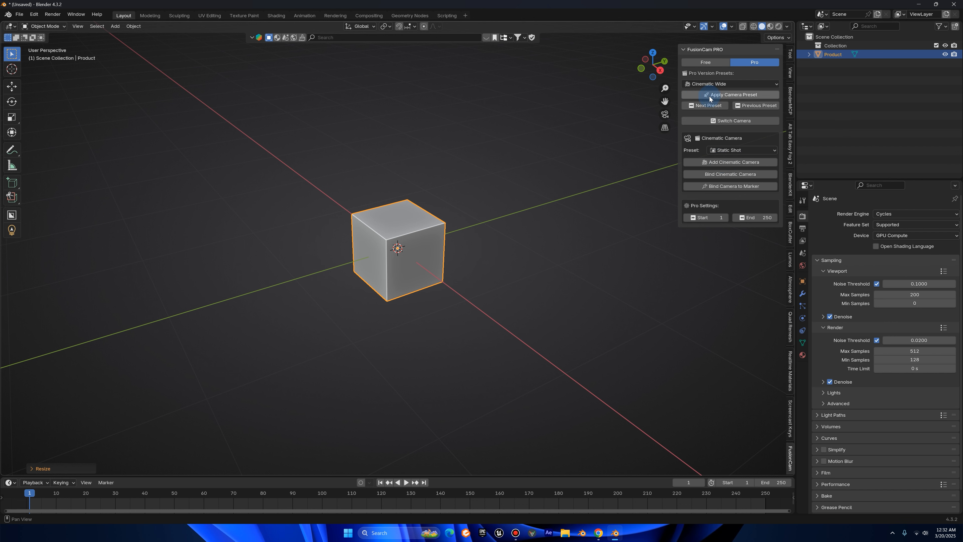
left_click(735, 162)
left_click(723, 174)
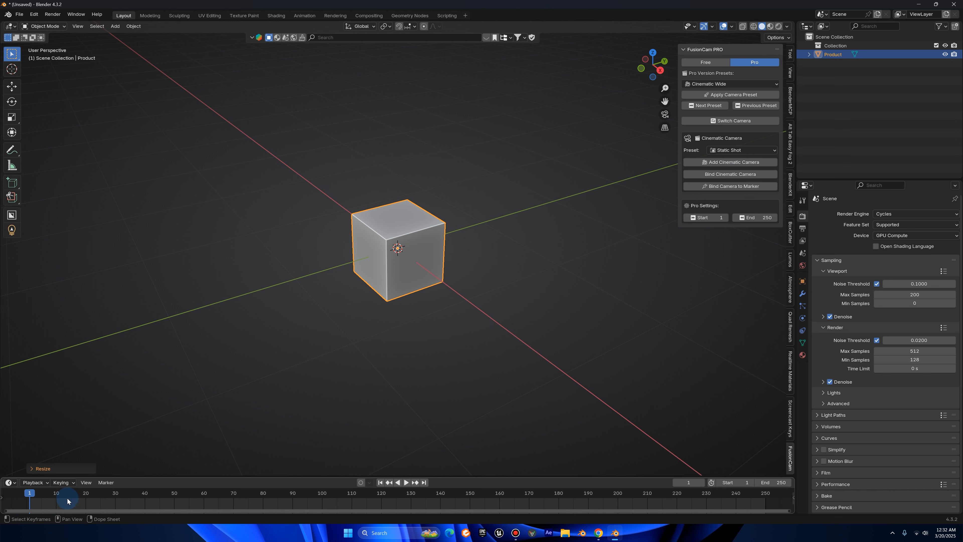
Set the playback range to start at frame 1 and end at frame 150.
left_click_drag(32, 494, 775, 494)
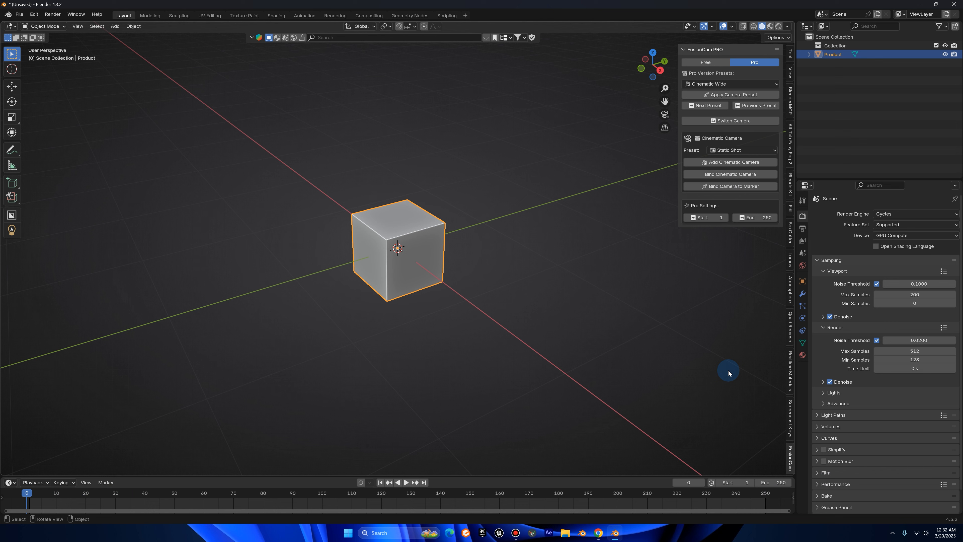
left_click_drag(710, 217, 764, 219)
left_click(764, 220)
type("1")
key("Escape")
left_click(765, 220)
type("150")
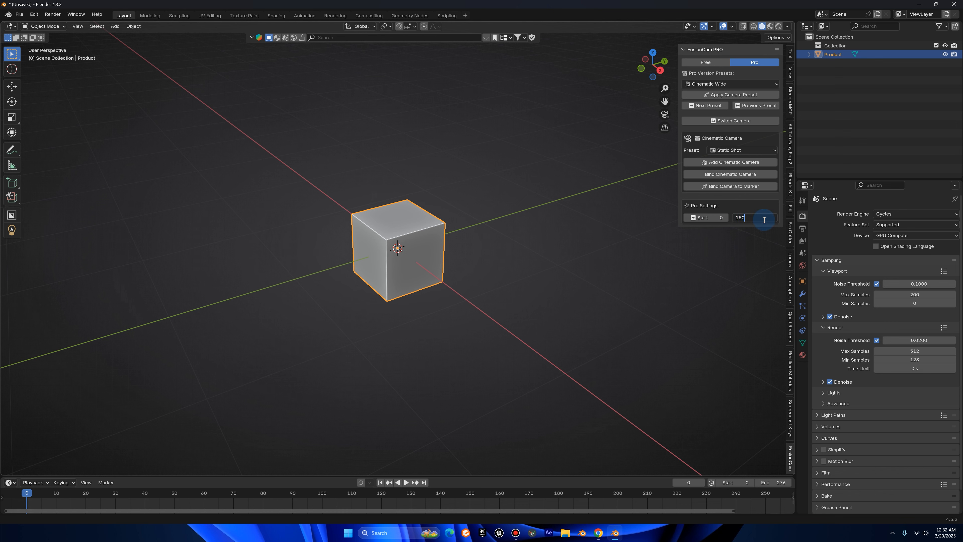
key("Return")
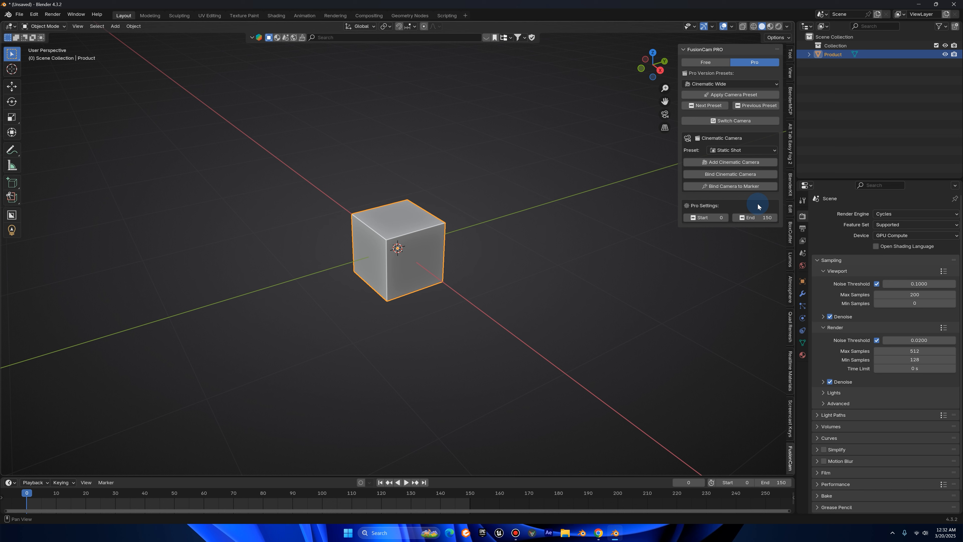
left_click(721, 84)
left_click(726, 217)
Choose the Crane Shot preset and apply it to the Product cube.
left_click(742, 83)
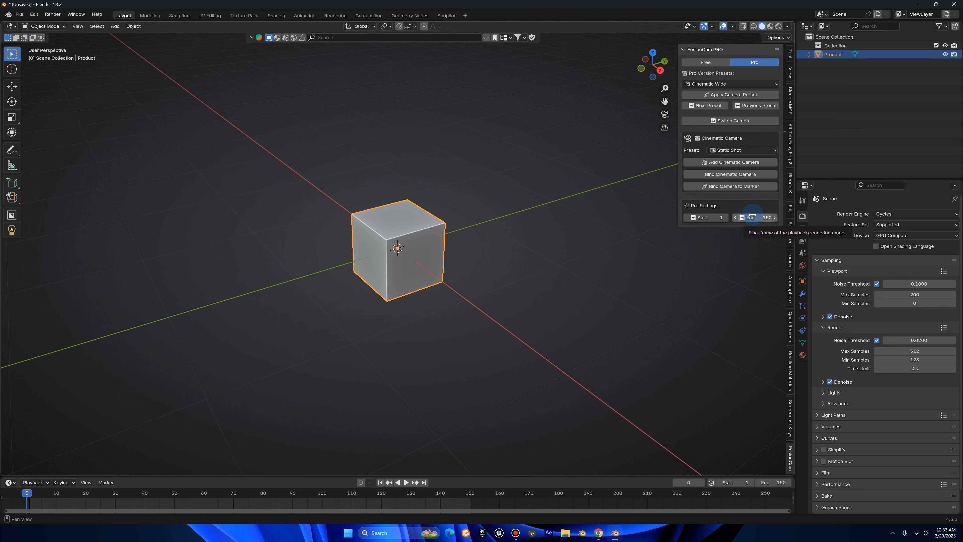
left_click(737, 84)
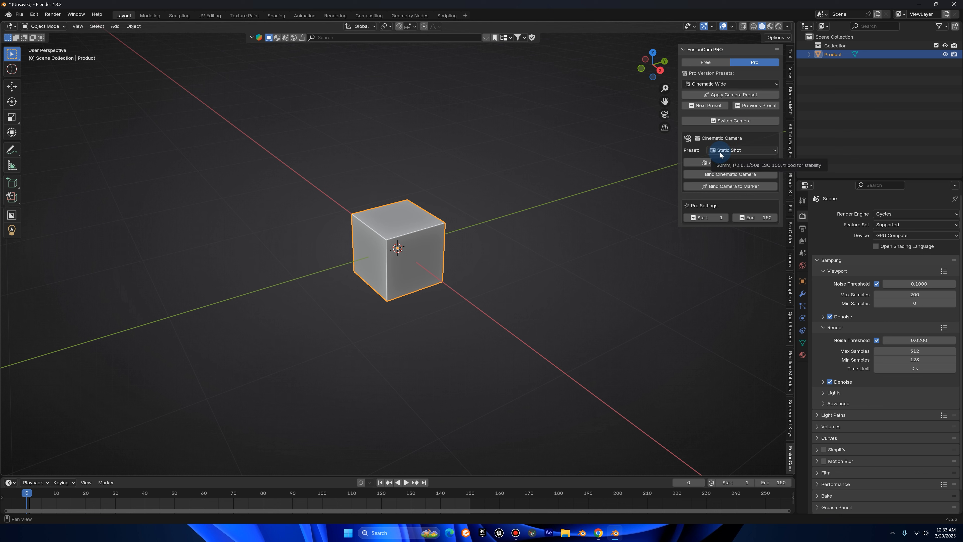
left_click(730, 84)
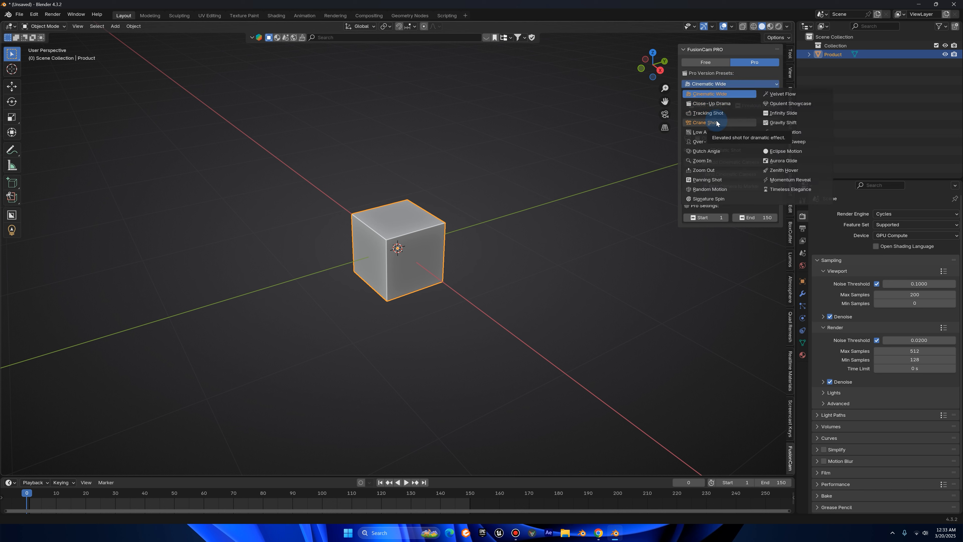
left_click(716, 123)
left_click(726, 94)
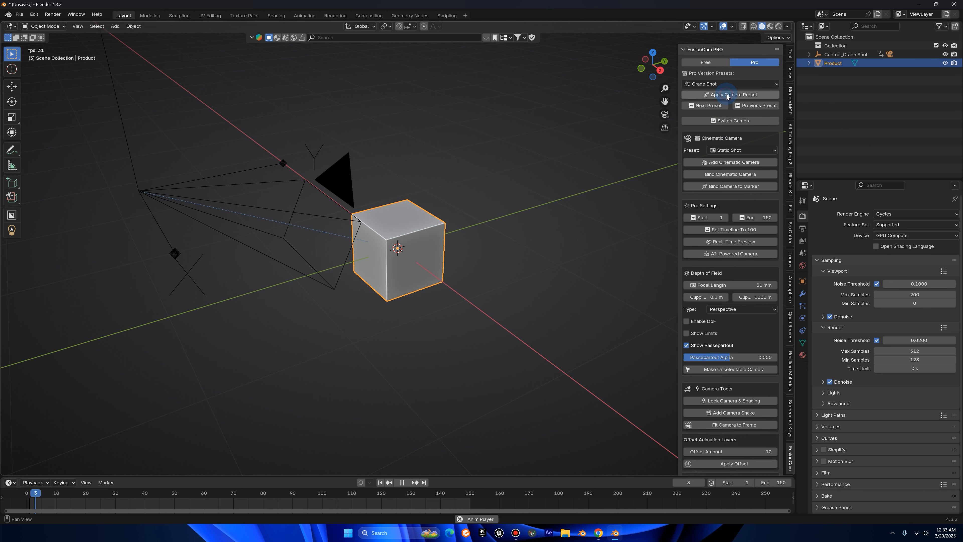
Preview the crane shot around the cube and through its camera, and rewind the animation to the first frame.
scroll(480, 144, "down", 6)
middle_click_drag(391, 237, 355, 229)
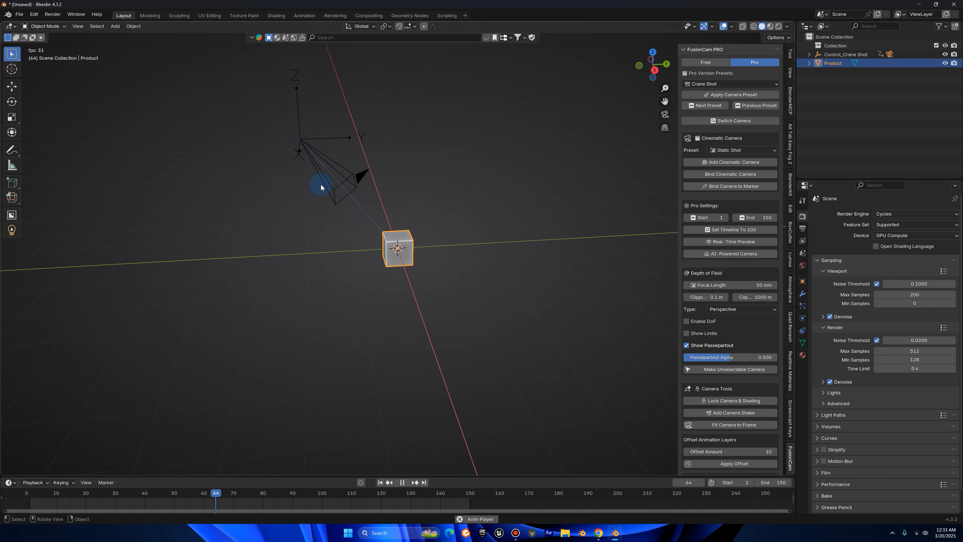
left_click(665, 116)
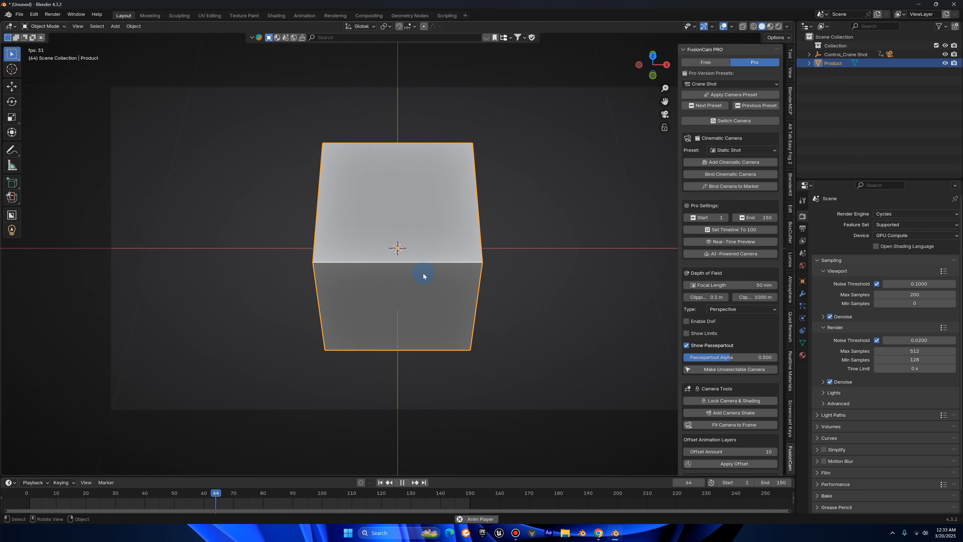
left_click(380, 482)
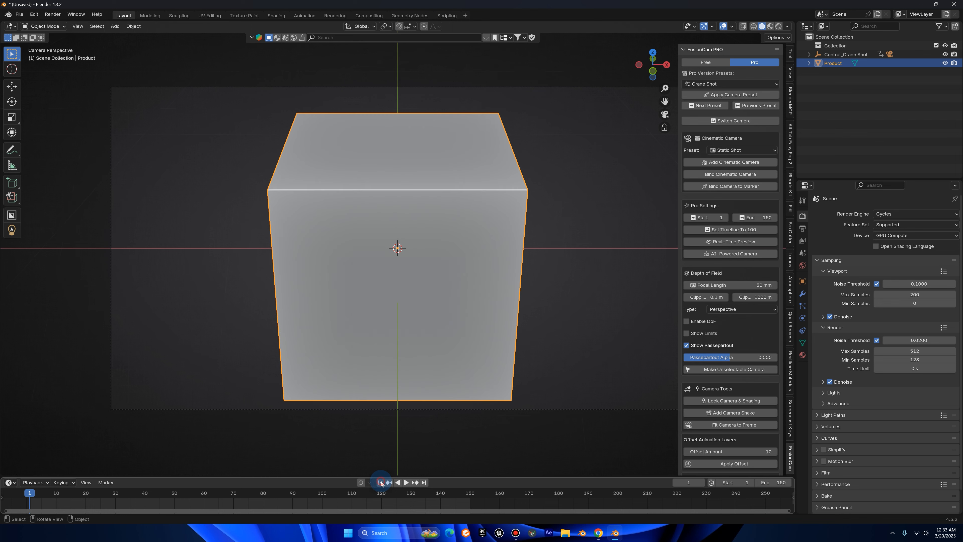
middle_click_drag(493, 228, 504, 170)
Apply the Close-Up Drama camera preset to the Product cube and watch the camera move.
left_click(721, 84)
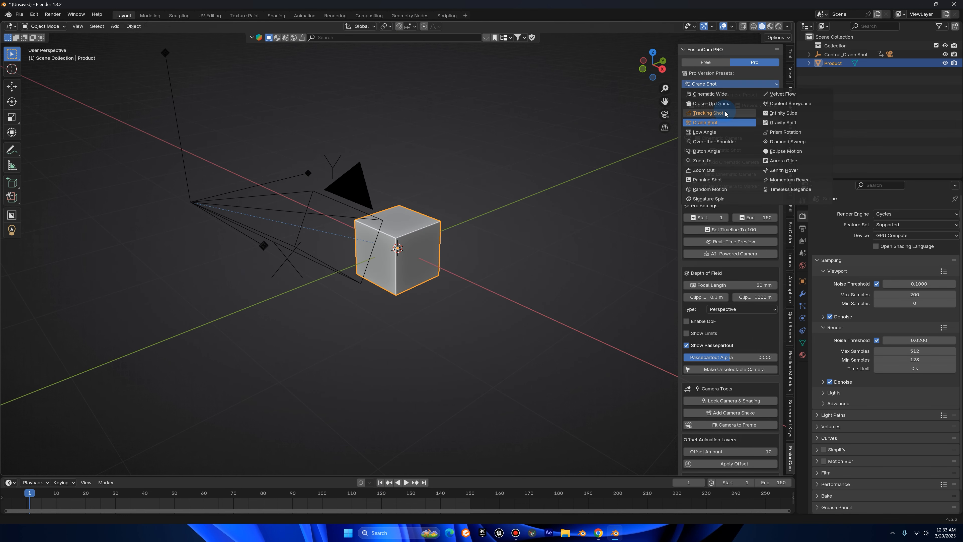
left_click(730, 106)
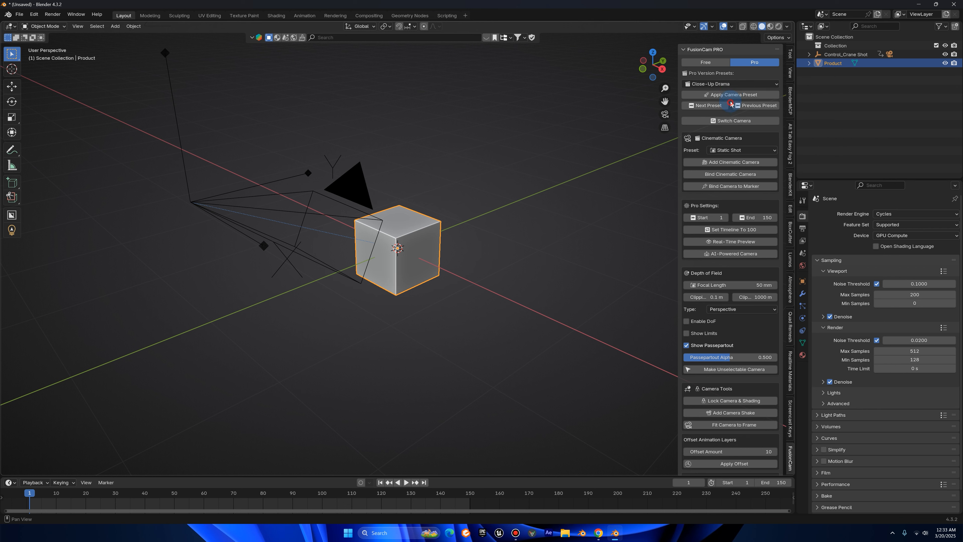
left_click(730, 95)
middle_click_drag(539, 145, 493, 167)
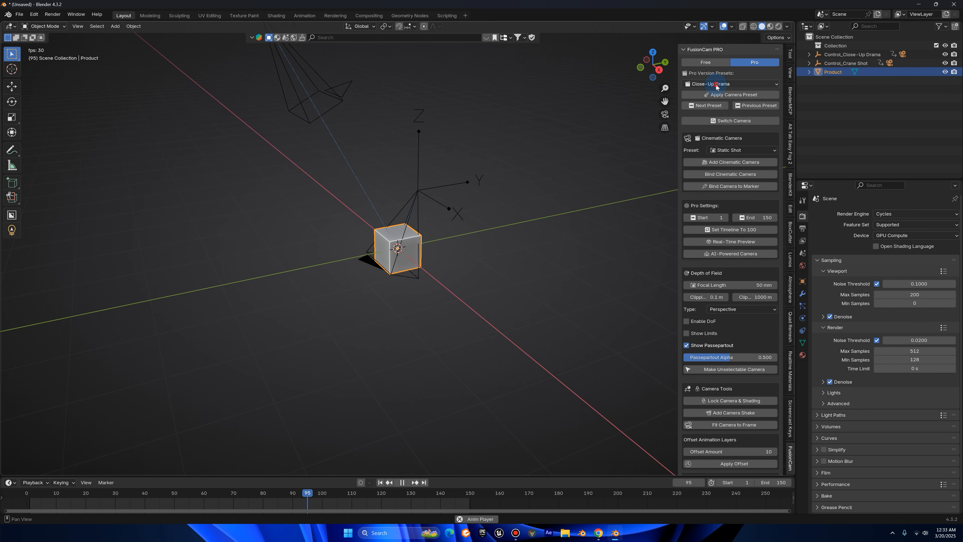
Apply the Over-the-Shoulder camera preset to the cube and rewind the animation to frame 1.
left_click(730, 84)
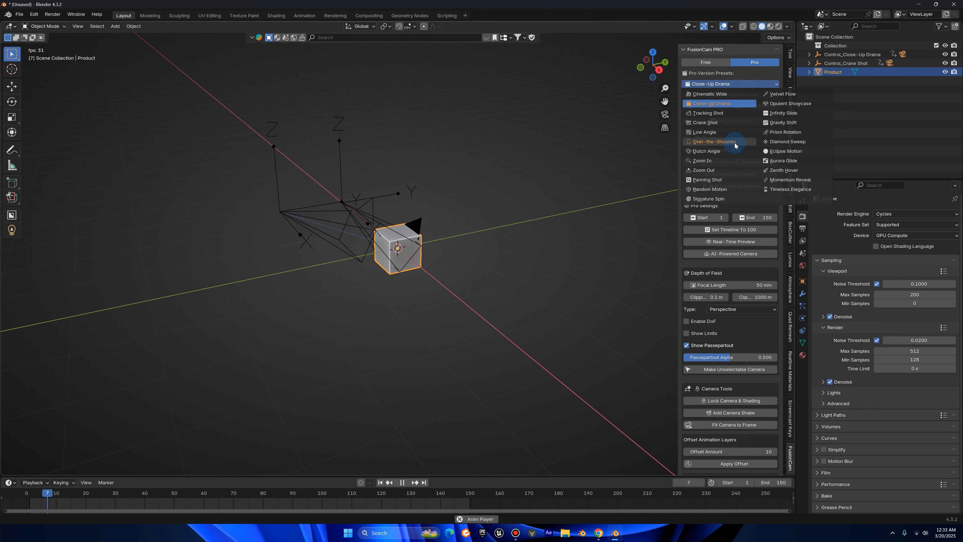
left_click(714, 142)
left_click(735, 95)
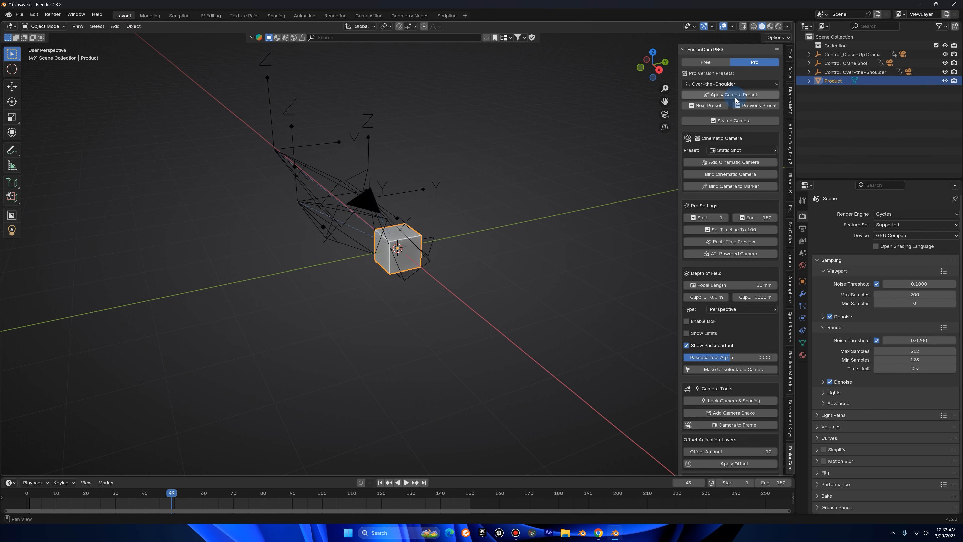
key("space")
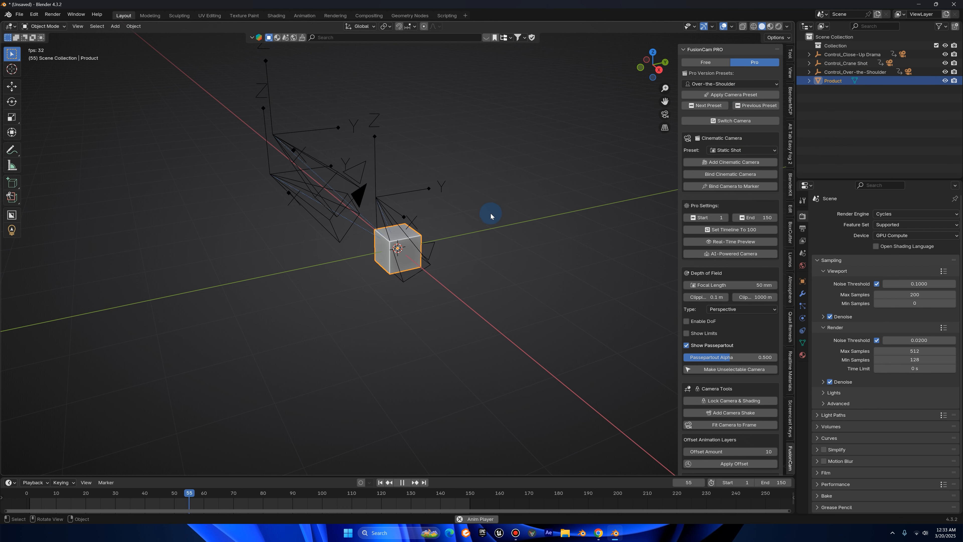
left_click(380, 482)
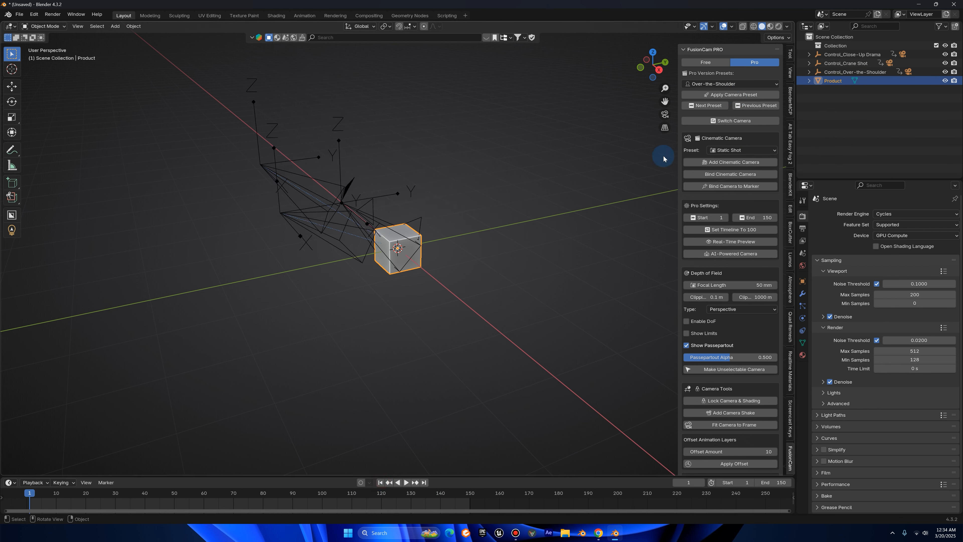
Advance to the next camera preset, Dutch Angle, to add its camera, and check its place among the presets.
left_click(731, 85)
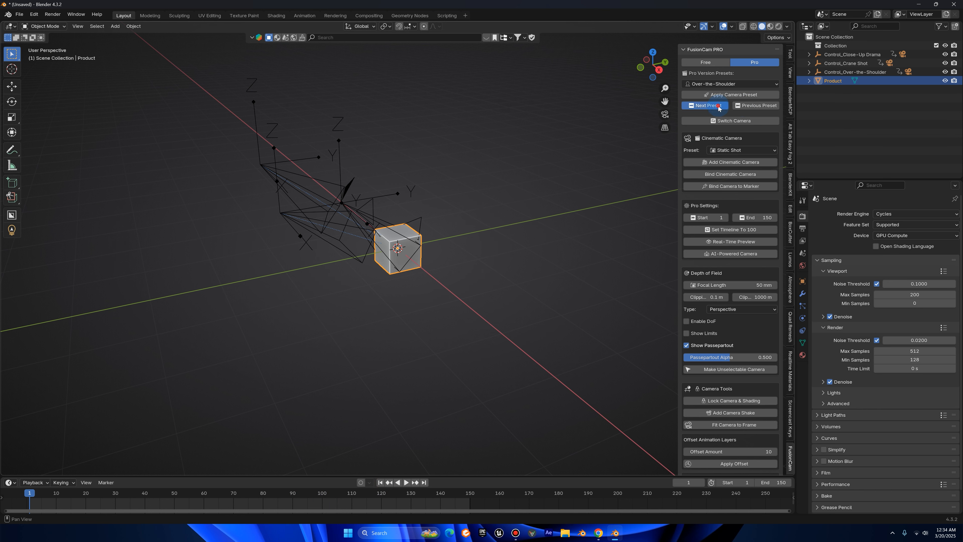
left_click(709, 105)
left_click(728, 84)
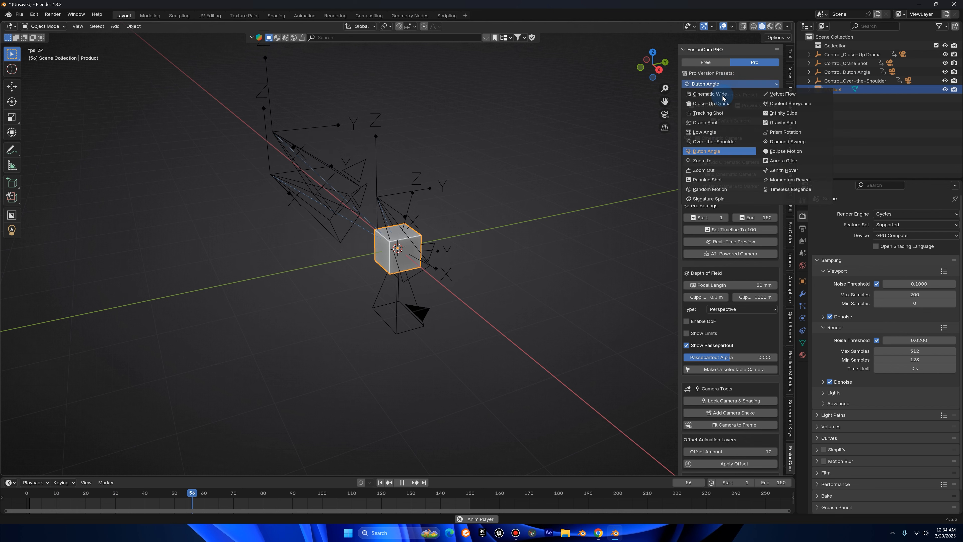
left_click(714, 141)
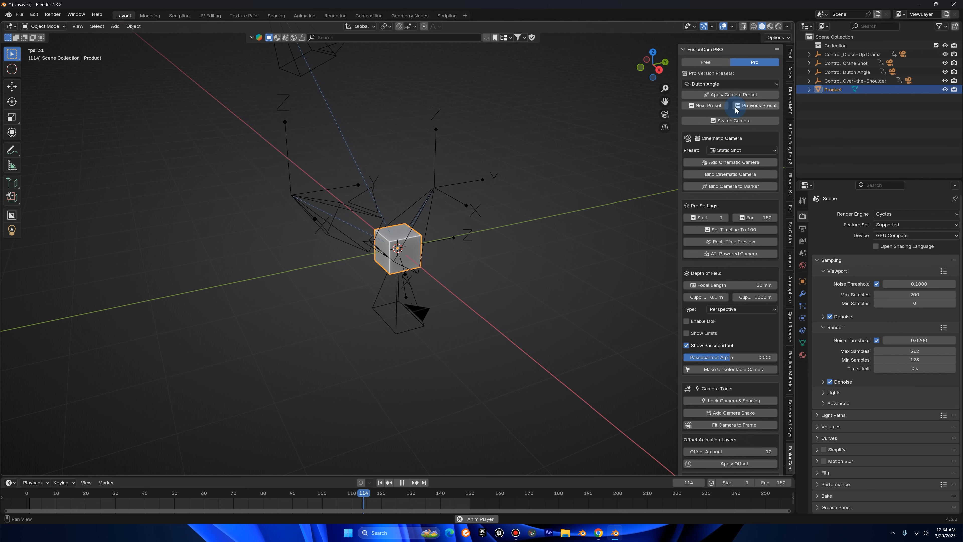
Step back to the previous preset, Over-the-Shoulder, to add another camera, and review the preset order.
left_click(700, 84)
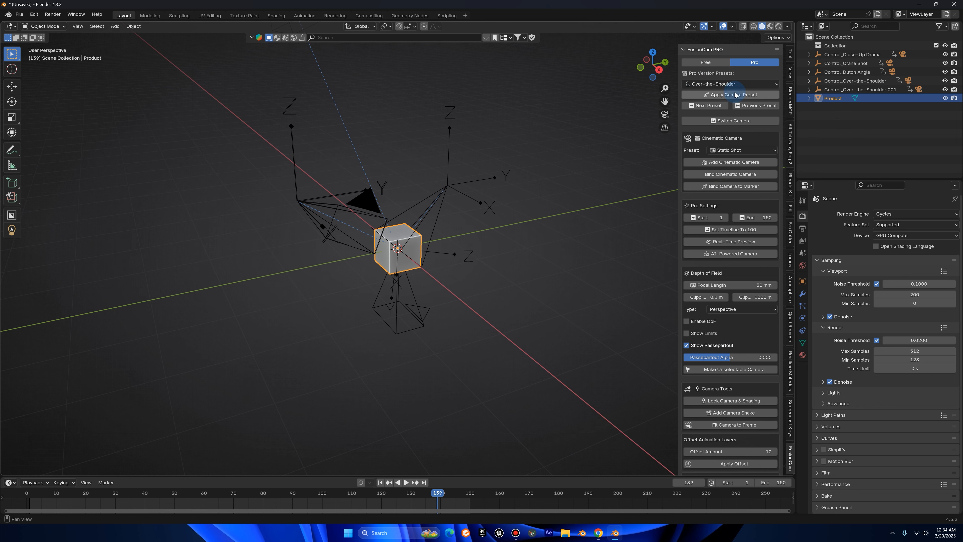
left_click(753, 109)
left_click(737, 86)
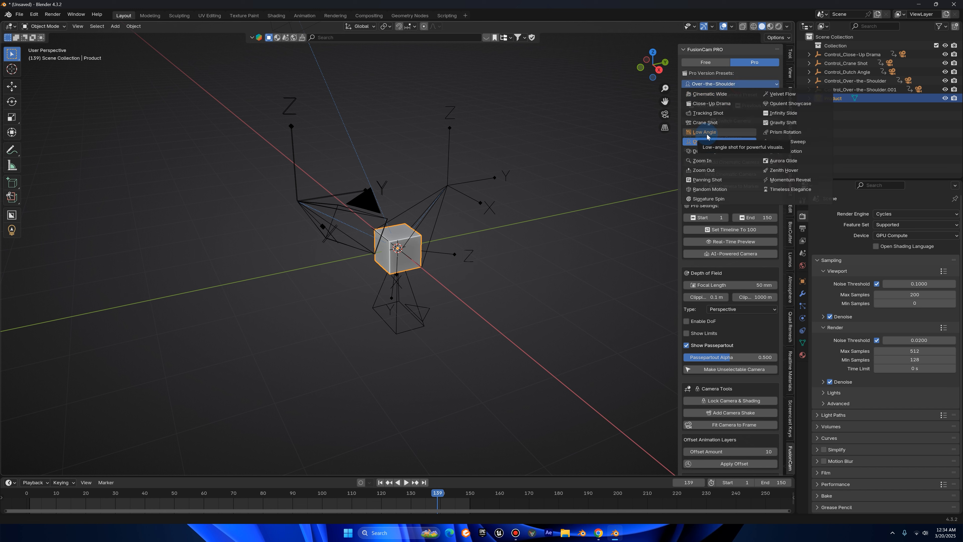
left_click(689, 114)
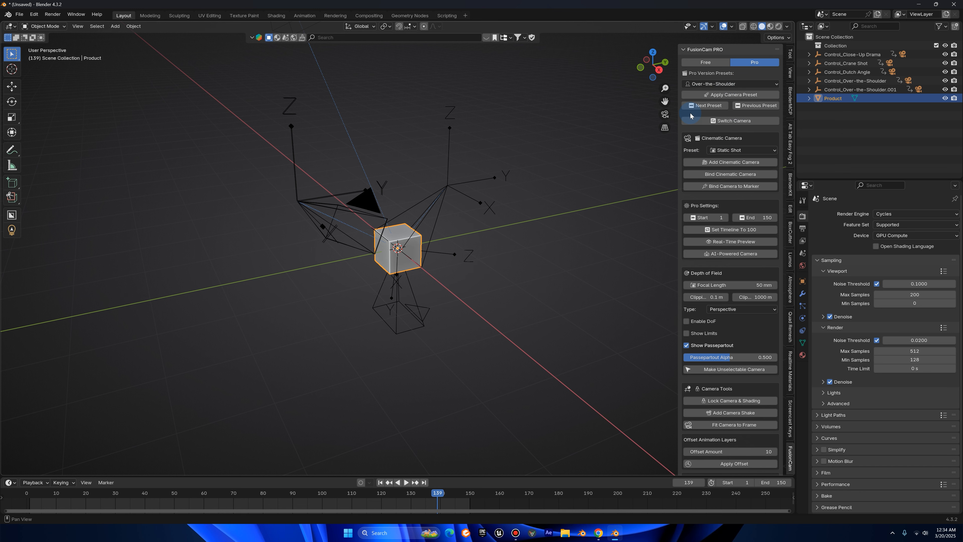
middle_click_drag(504, 150, 506, 141)
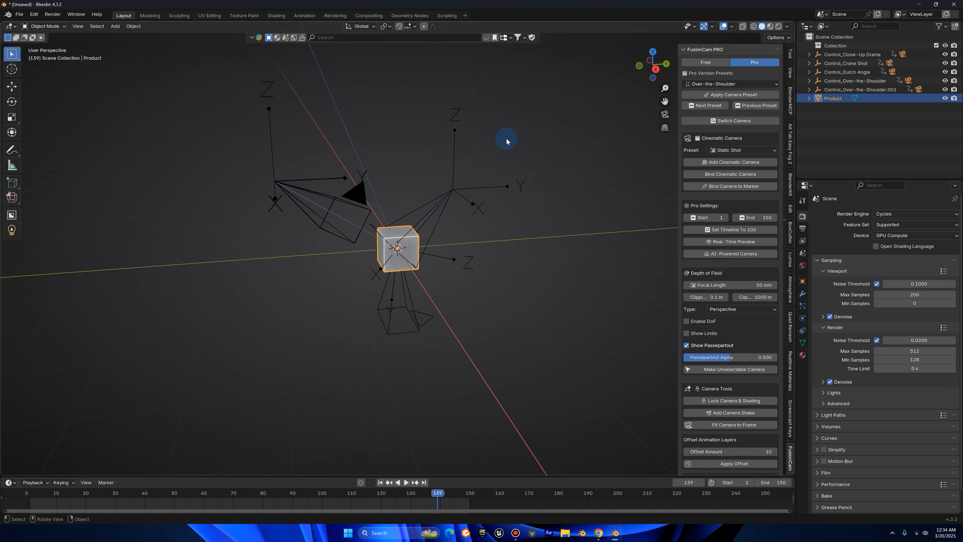
Play the animation through the active camera's view of the Product cube and stop the playback.
left_click(665, 114)
key("space")
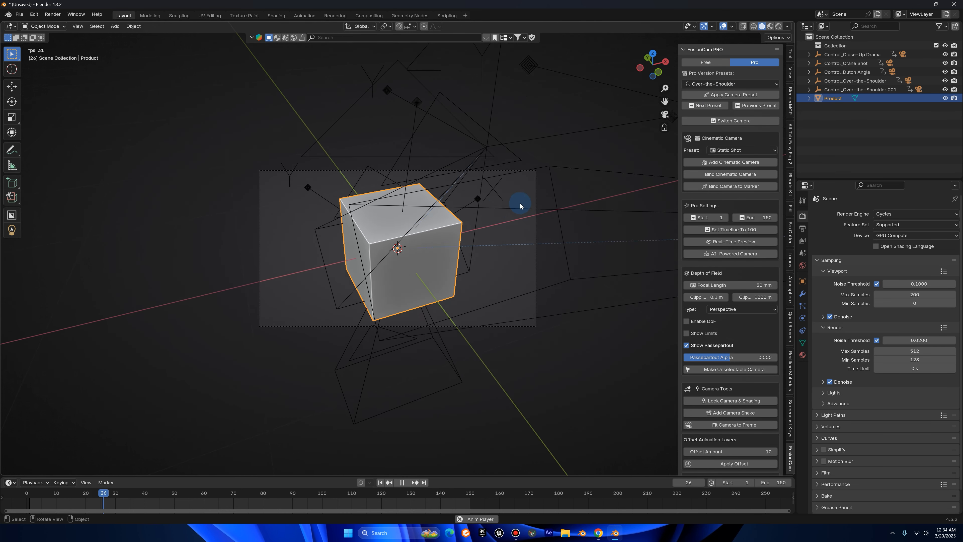
key("space")
Select the Dutch Angle camera beside the cube and look through the scene's active camera.
middle_click_drag(498, 204, 408, 309)
left_click(408, 309)
right_click(538, 240)
left_click(538, 240)
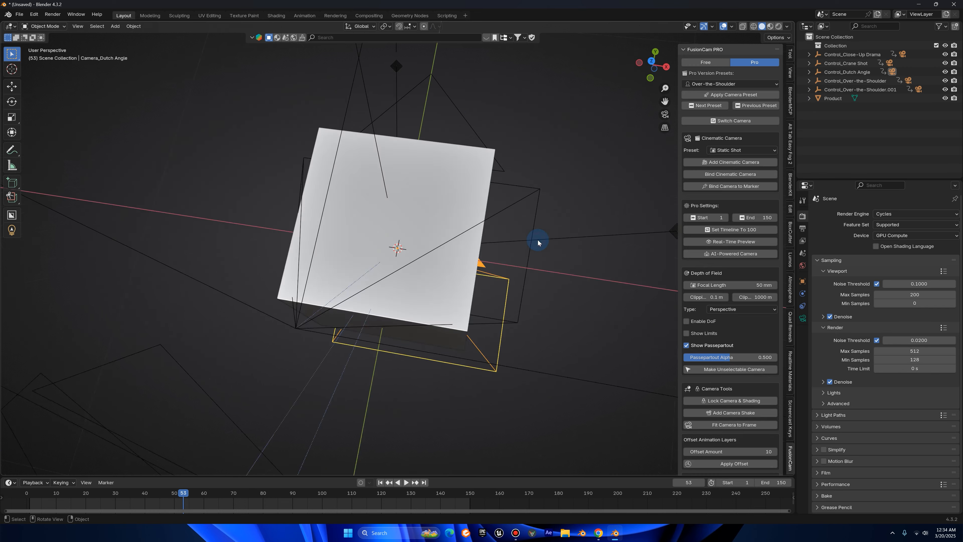
middle_click_drag(572, 265, 532, 200)
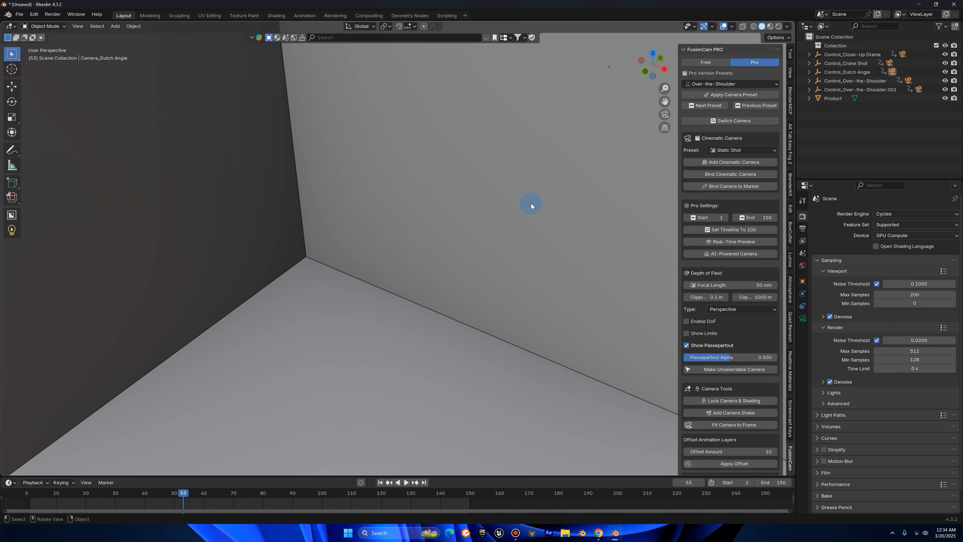
scroll(534, 229, "down", 8)
left_click(451, 77)
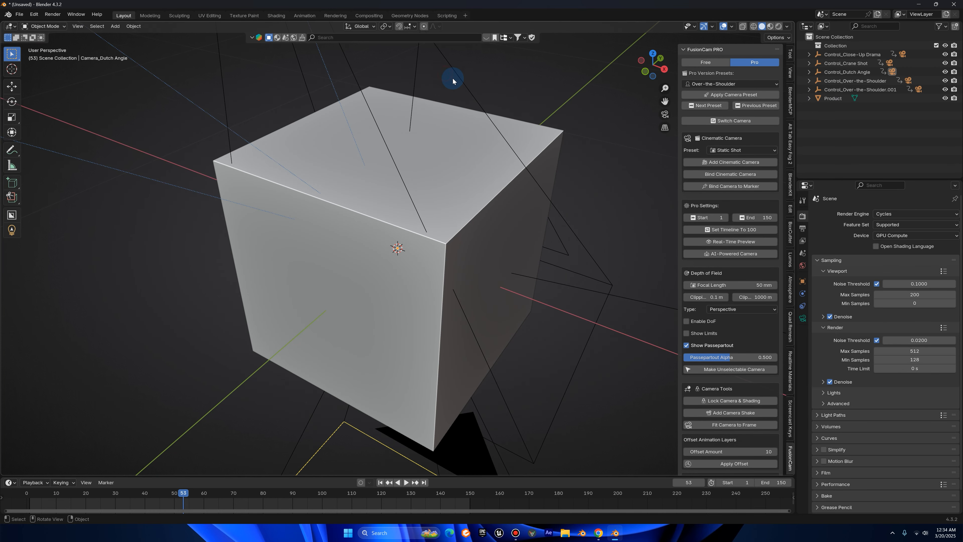
scroll(453, 78, "down", 5)
left_click(664, 114)
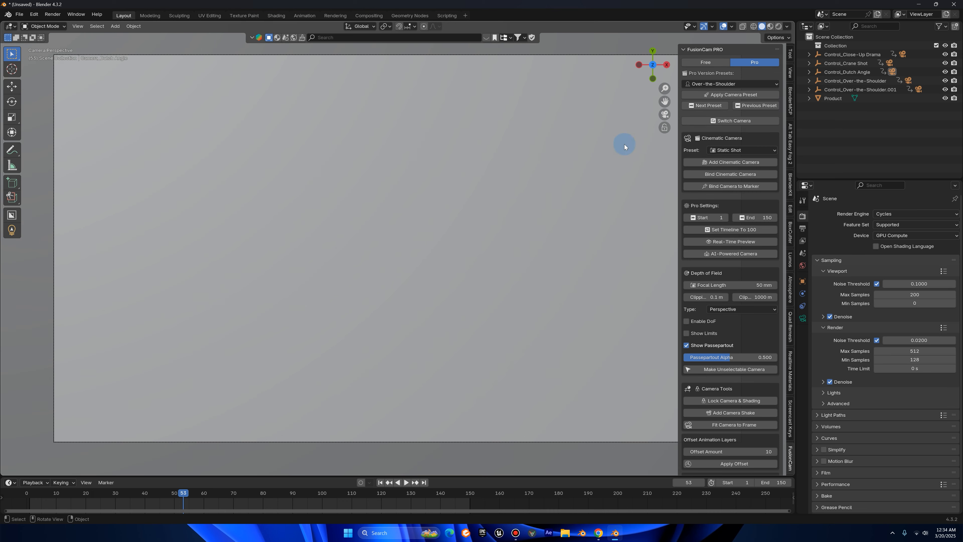
Switch the active camera between the Over-the-Shoulder cameras while the animation plays, and rewind to frame 1.
left_click(749, 122)
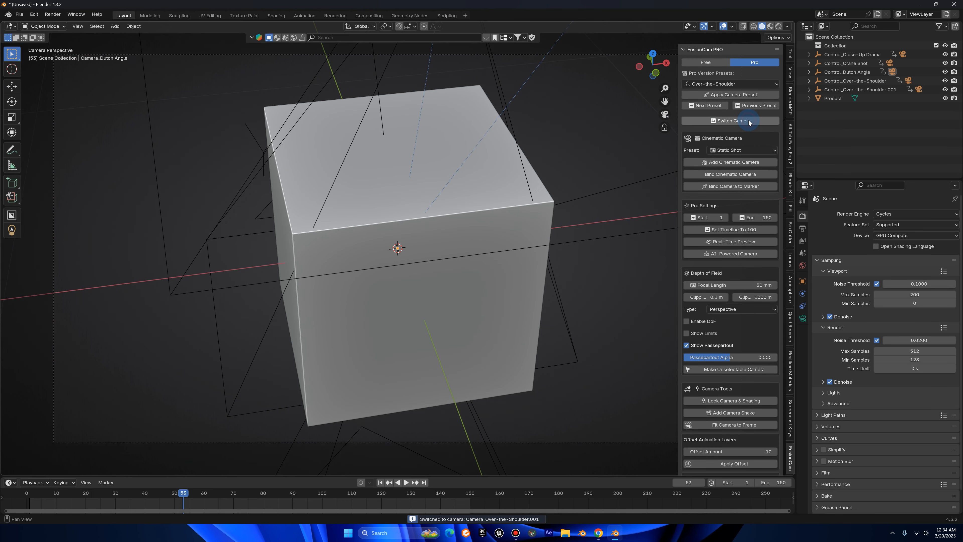
key("space")
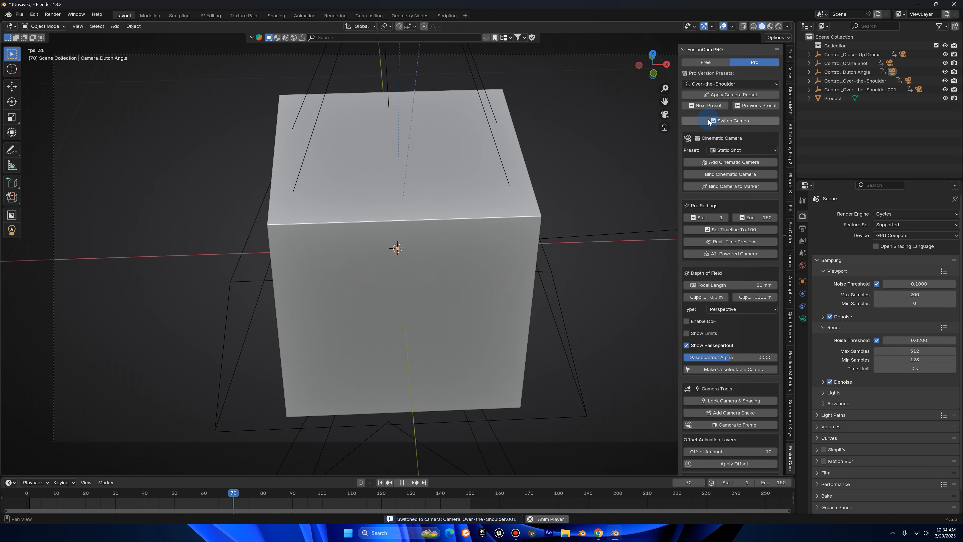
left_click(708, 120)
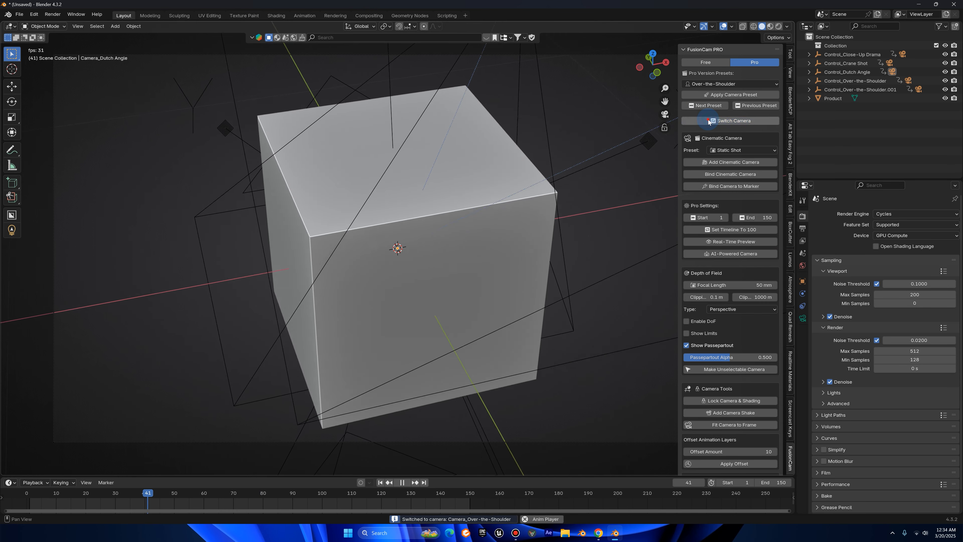
left_click(708, 119)
left_click(708, 121)
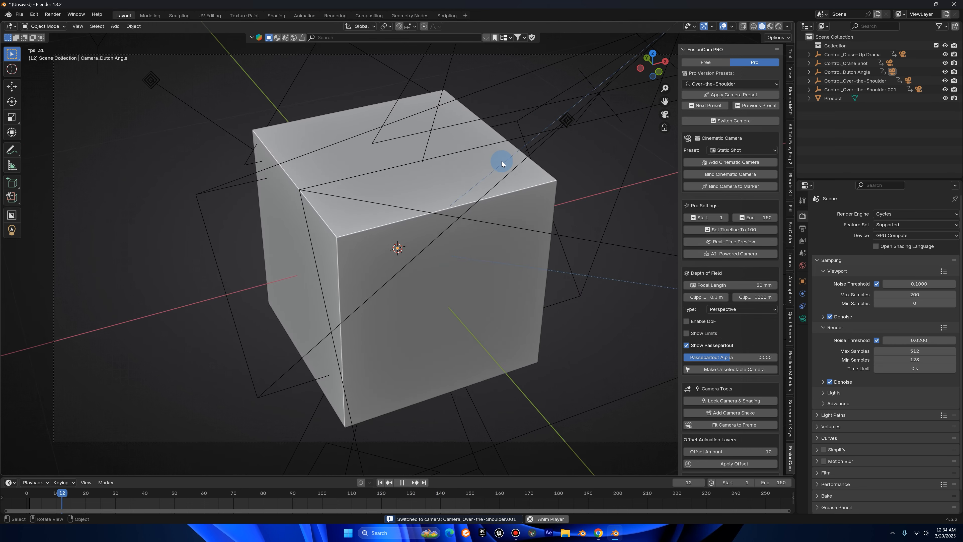
left_click(380, 482)
left_click(732, 121)
scroll(710, 121, "down", 1)
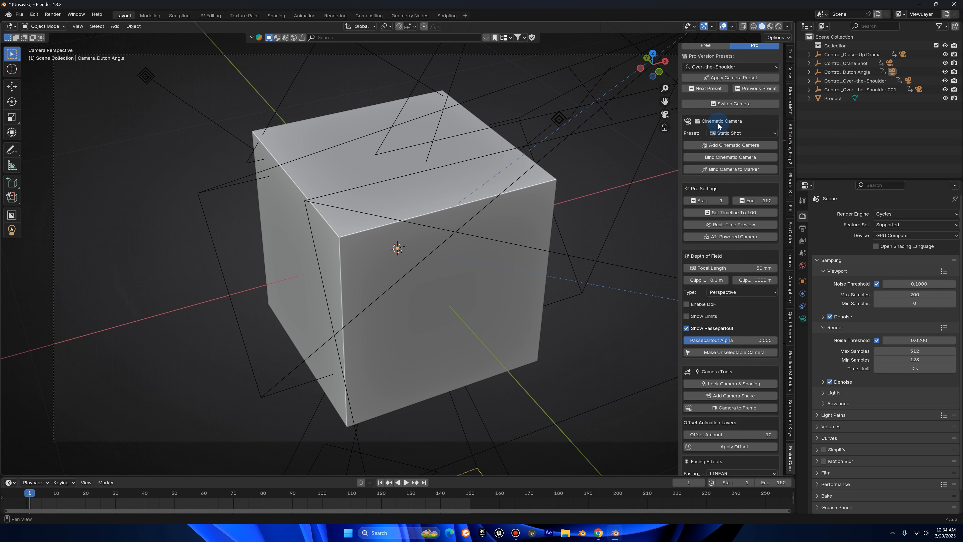
Delete all the preset cameras and their control empties, keeping only the Product cube.
middle_click_drag(525, 159, 547, 162)
scroll(507, 138, "down", 6)
left_click_drag(580, 209, 456, 123)
key("Delete")
left_click(380, 308)
key("Delete")
left_click_drag(387, 182, 428, 190)
key("Delete")
middle_click_drag(520, 144, 501, 136)
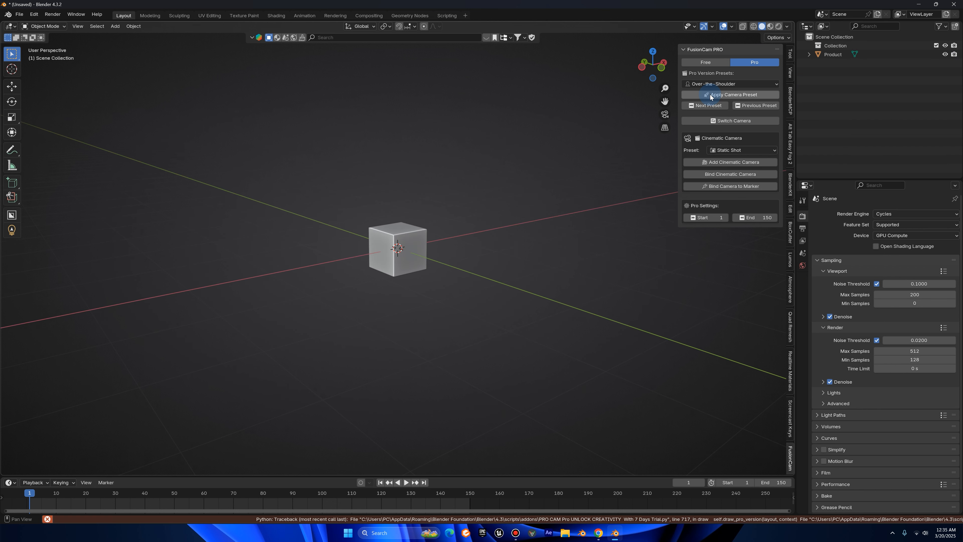
Apply the Over-the-Shoulder camera preset to the scene and play the animation through its camera.
left_click(709, 97)
middle_click_drag(464, 152, 517, 148)
key("space")
left_click(664, 115)
scroll(477, 152, "down", 4)
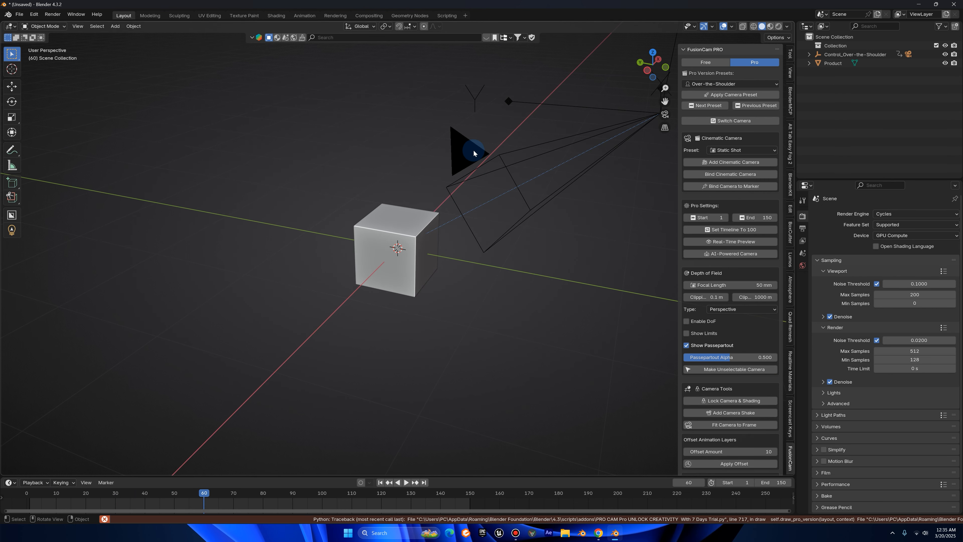
Try moving the Over-the-Shoulder camera and its control empty around the cube.
left_click(436, 192)
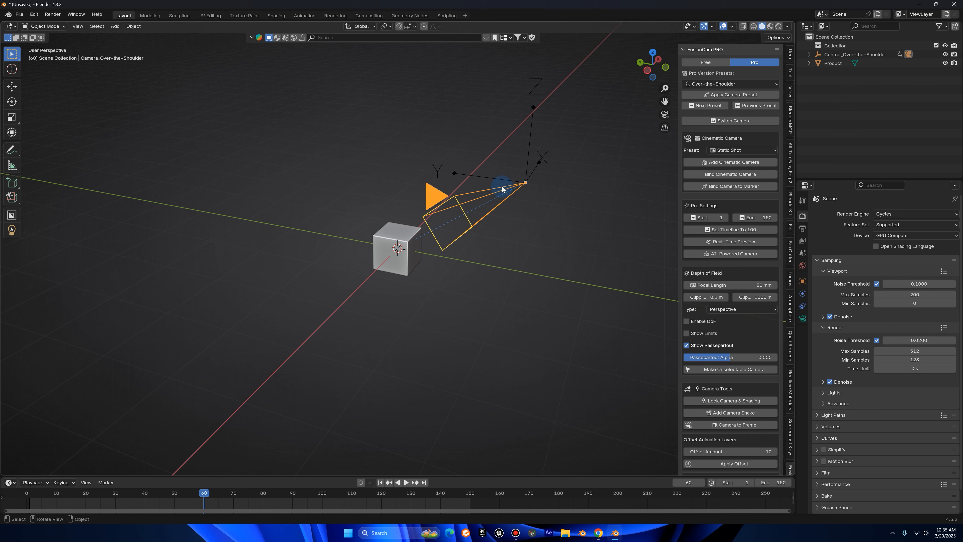
key("g")
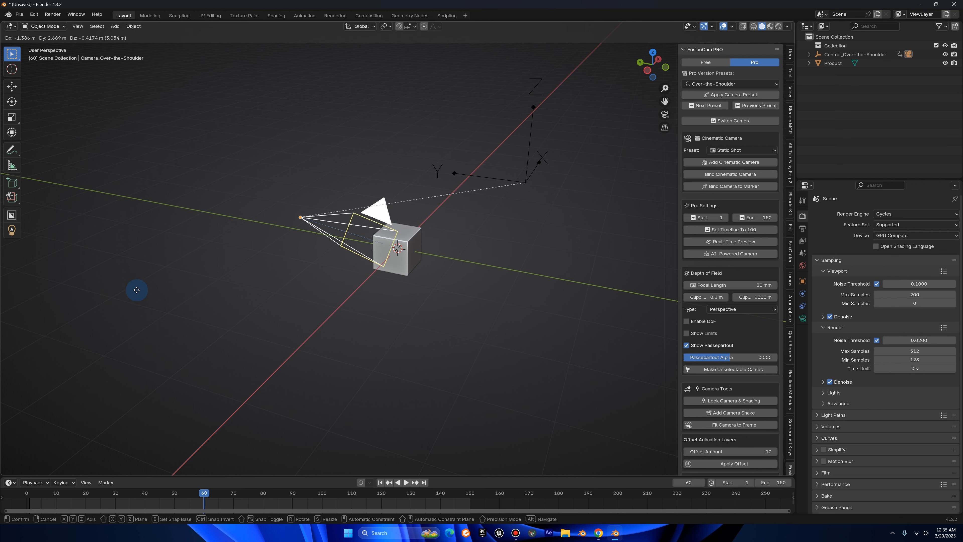
key("Escape")
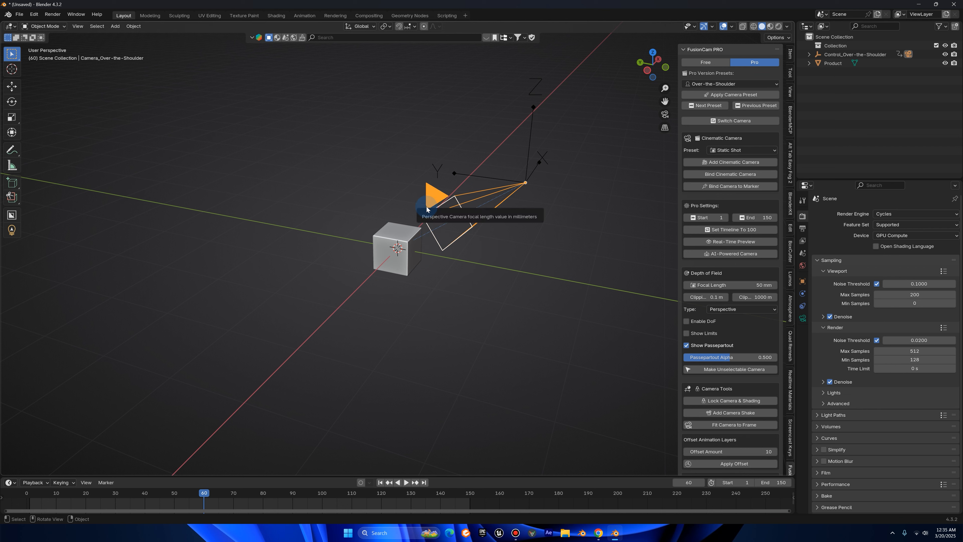
left_click(427, 208)
left_click(531, 109)
key("g")
key("Escape")
Return to frame 1, play the animation to watch the control empty's motion, and end the playback.
left_click_drag(199, 492, 29, 493)
key("space")
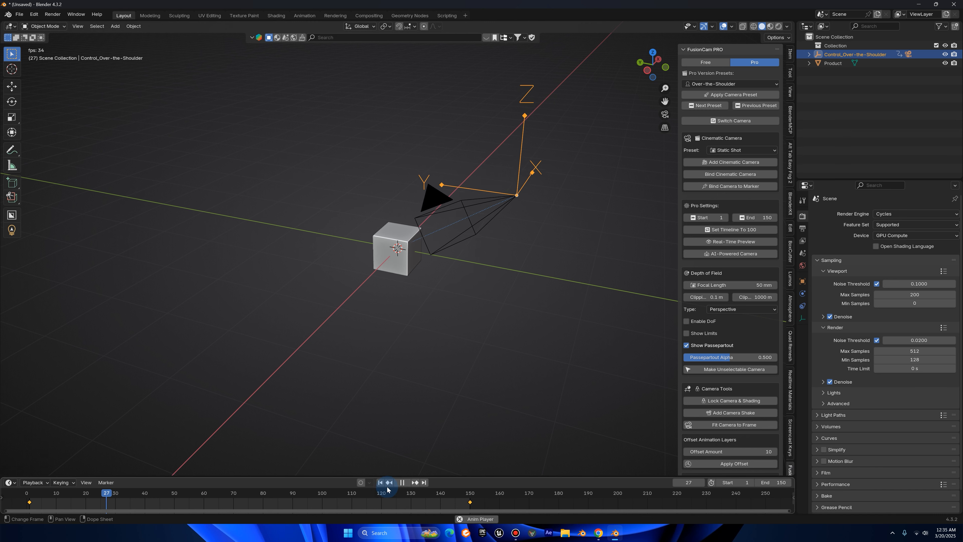
key("Escape")
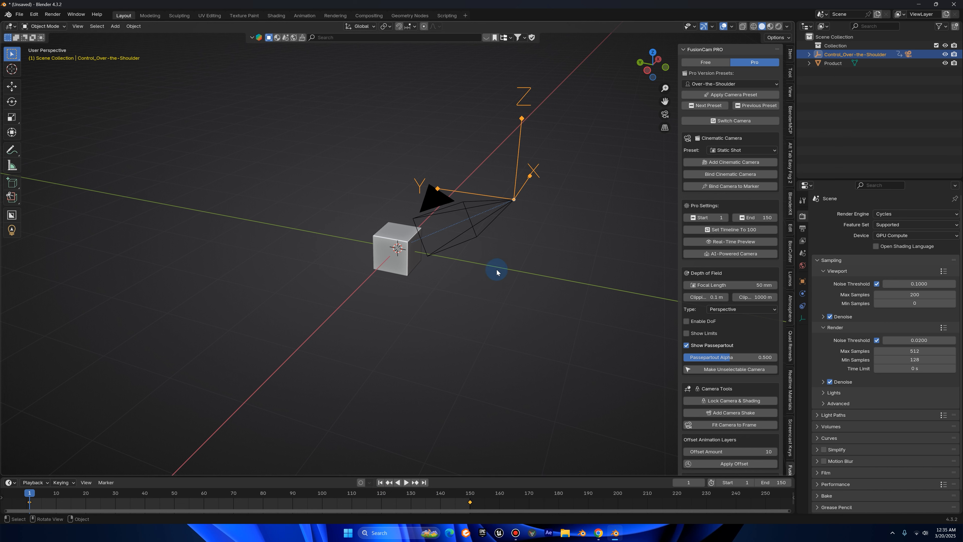
Move the Over-the-Shoulder camera to the opposite side of the cube at frame 1.
left_click(439, 199)
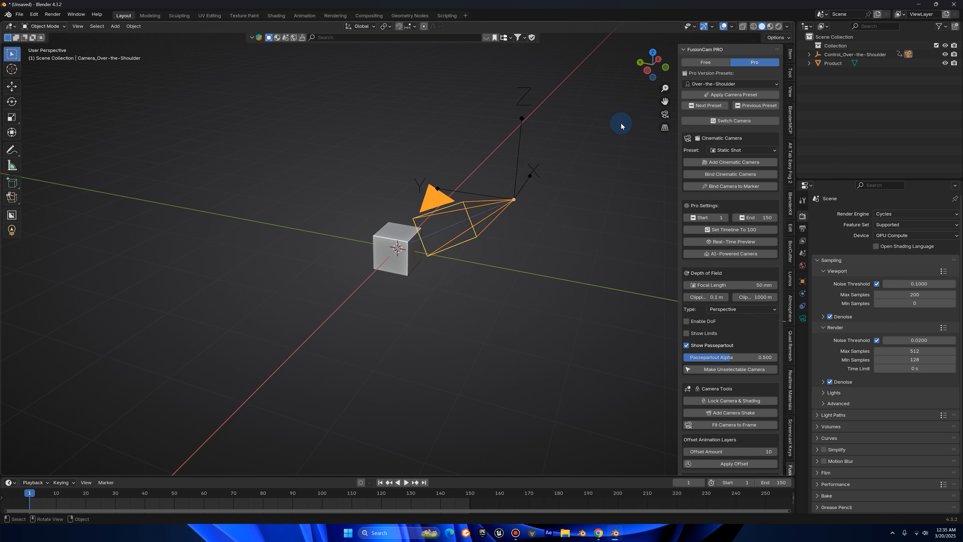
middle_click_drag(557, 150, 554, 156)
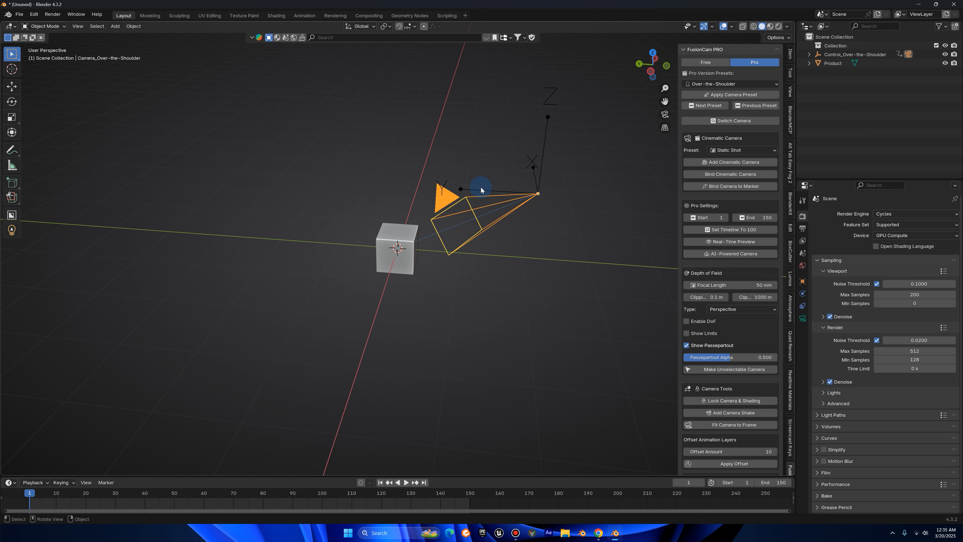
key("g")
left_click(88, 285)
middle_click_drag(451, 193, 472, 172)
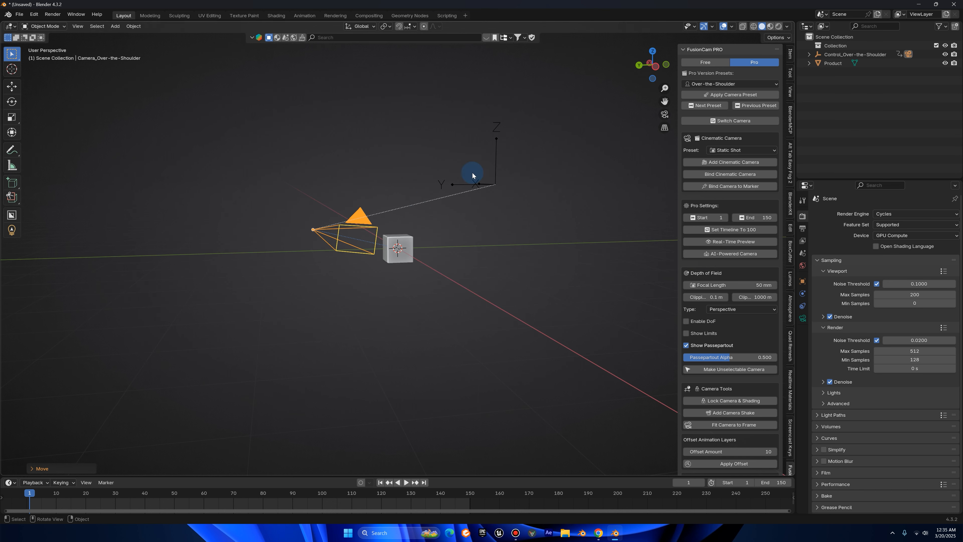
Play the animation through the repositioned camera and watch its path around the cube from outside.
left_click(664, 114)
key("space")
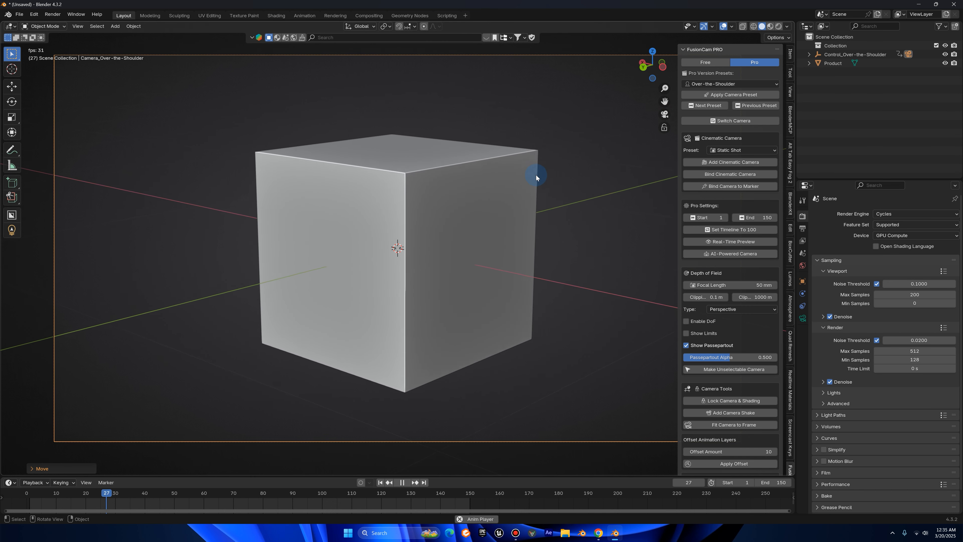
middle_click_drag(534, 178, 384, 232)
scroll(528, 192, "down", 10)
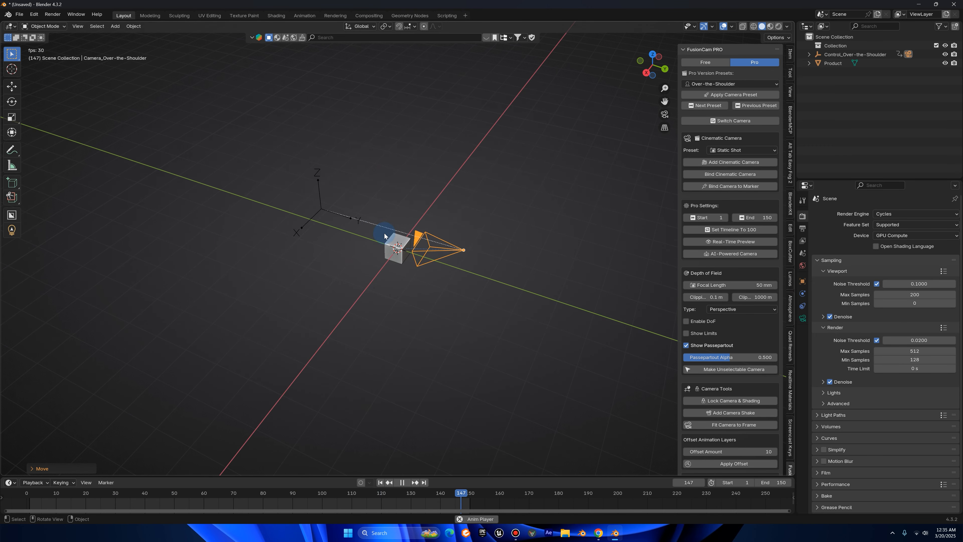
scroll(516, 239, "up", 4)
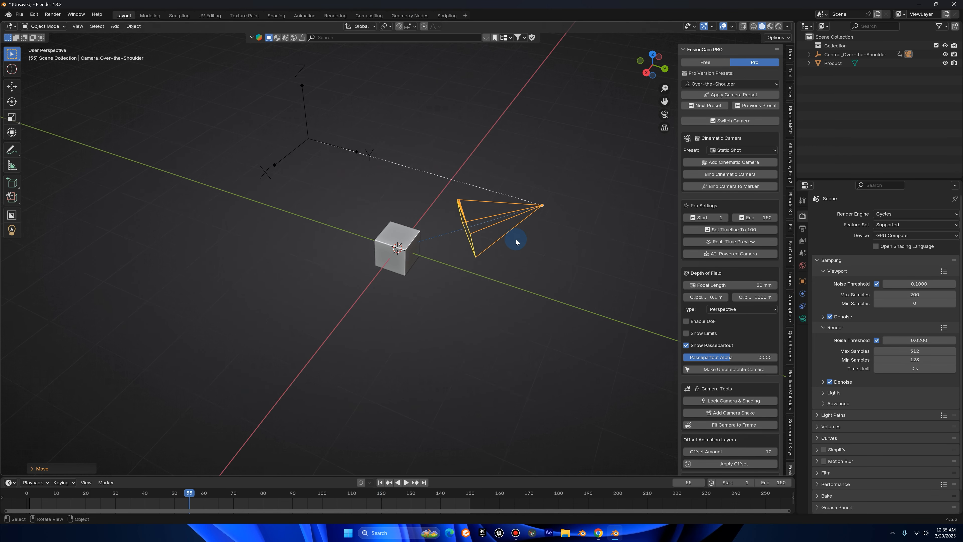
Move the Over-the-Shoulder camera across to the control empty's side of the cube and play the animation through it.
key("g")
left_click(208, 208)
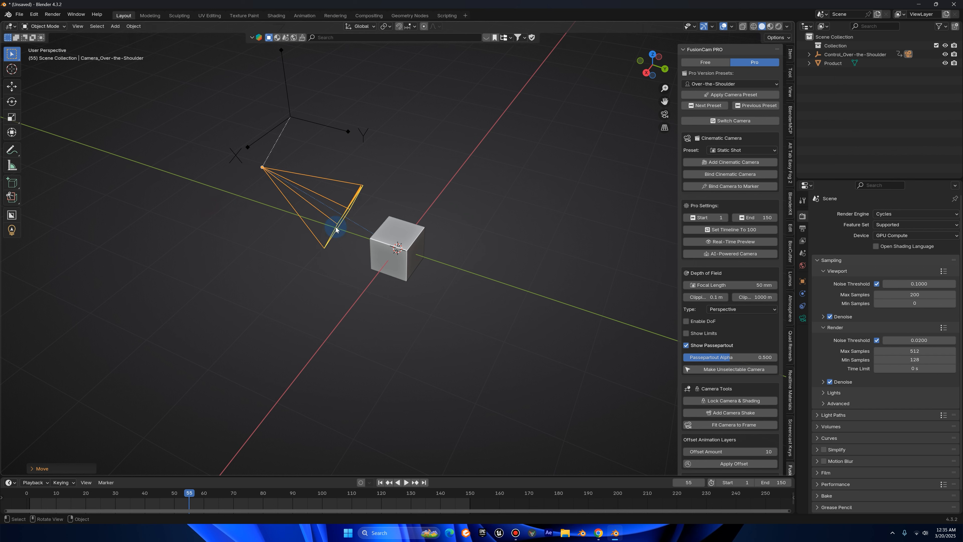
middle_click_drag(336, 227, 383, 301)
key("space")
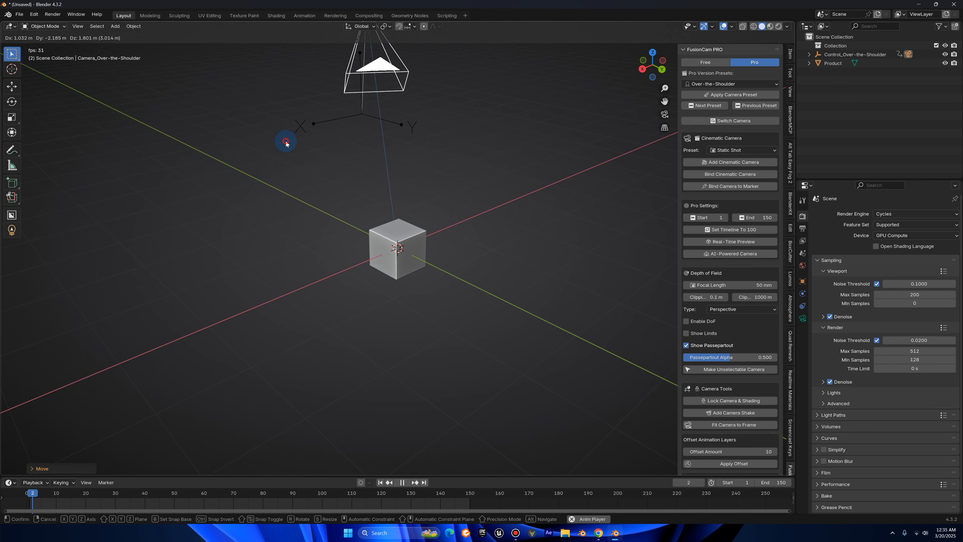
left_click(665, 114)
Reposition the Over-the-Shoulder camera during playback and again above the cube with the animation stopped.
key("g")
left_click(499, 104)
key("space")
middle_click_drag(490, 170, 447, 260)
scroll(446, 261, "down", 6)
key("g")
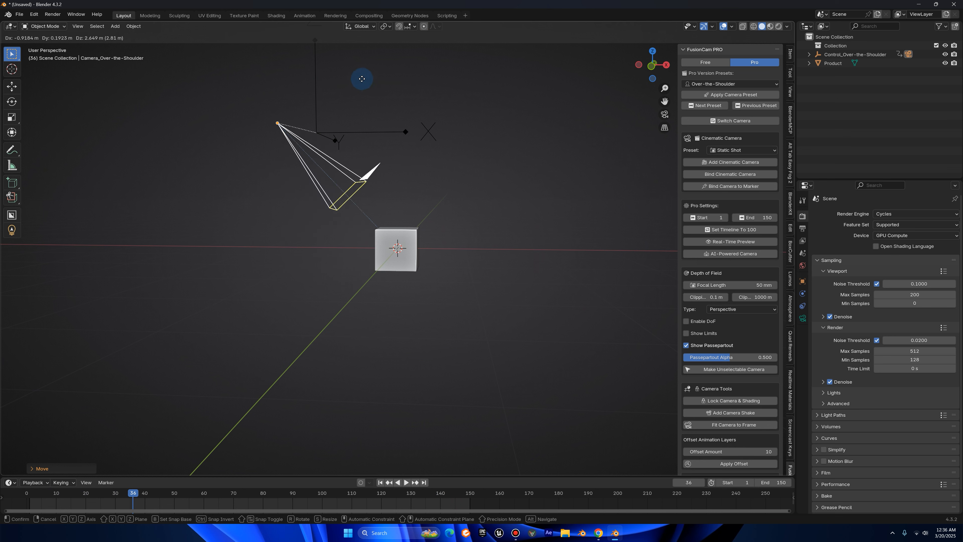
left_click(364, 80)
Delete the Over-the-Shoulder camera together with its control empty.
middle_click_drag(394, 126, 592, 154)
scroll(454, 162, "down", 3)
left_click_drag(582, 164, 441, 206)
key("Delete")
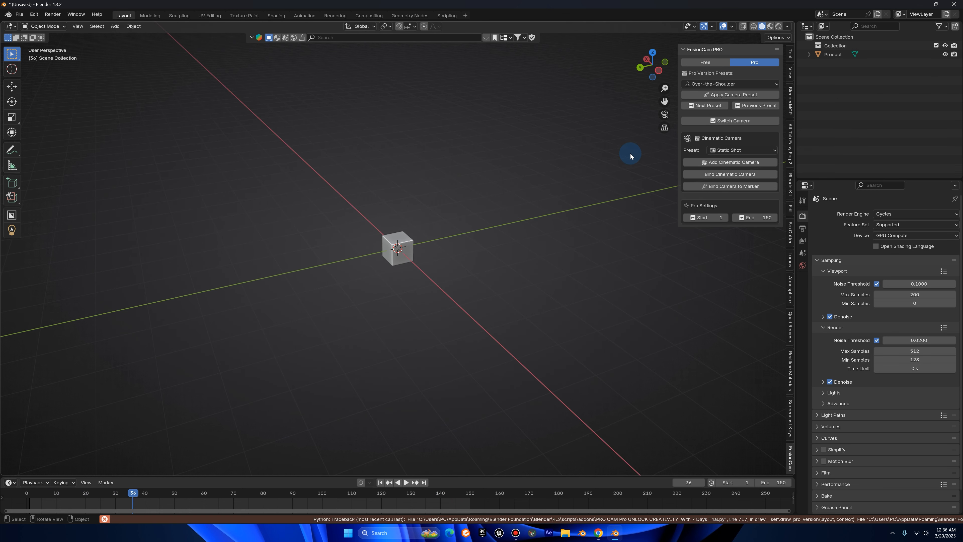
Add a cinematic camera with the Static Shot preset and inspect its placement around the cube.
left_click(734, 153)
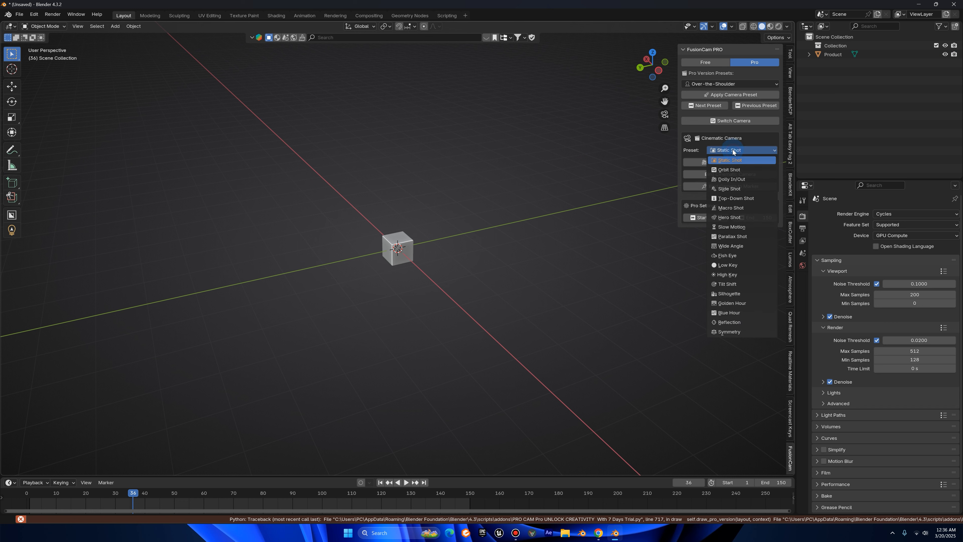
left_click(727, 159)
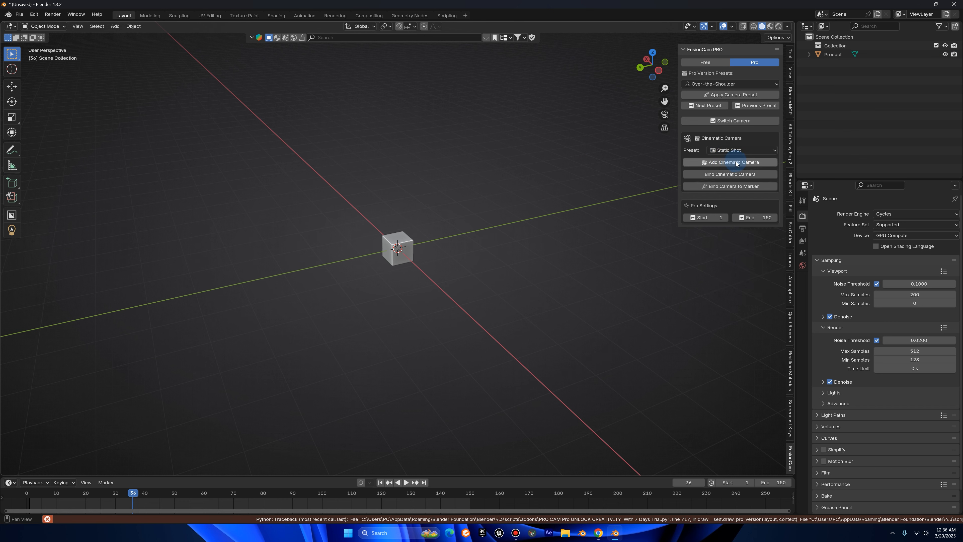
left_click(736, 163)
scroll(485, 168, "up", 4)
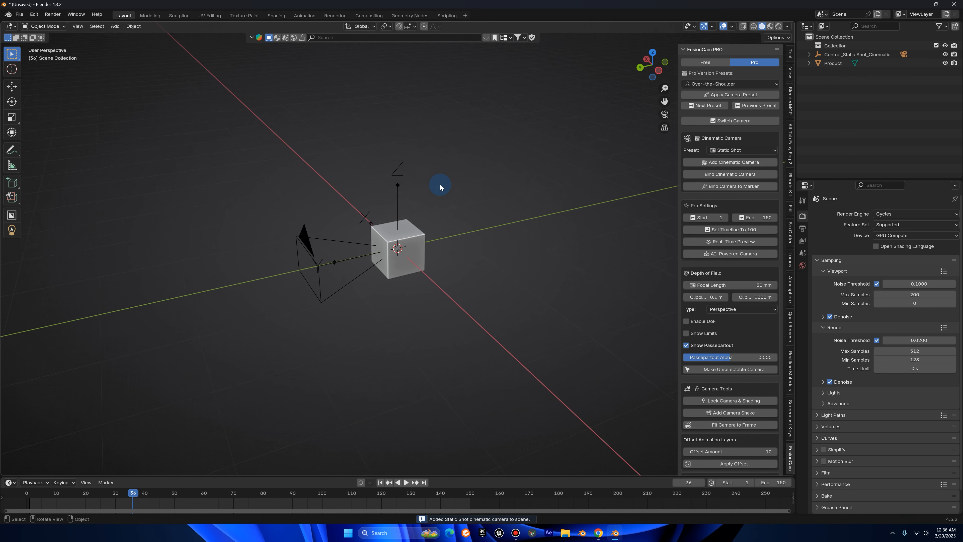
middle_click_drag(277, 182, 411, 184)
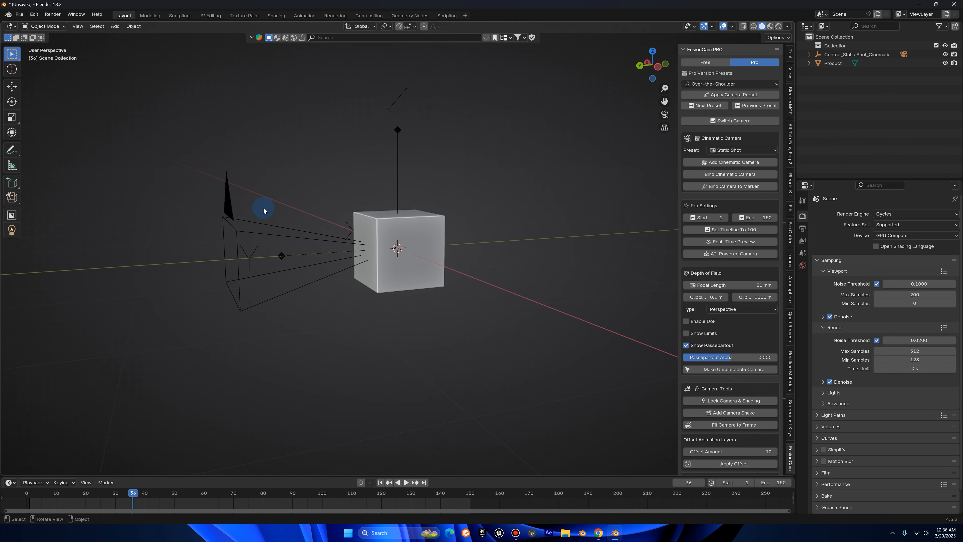
Select the Static Shot camera and show its lens and depth of field properties.
left_click(231, 214)
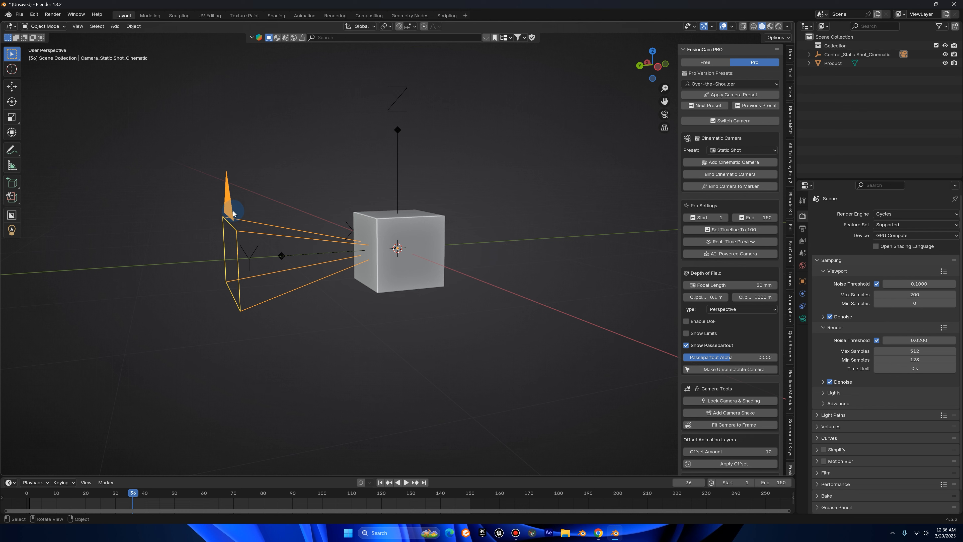
scroll(730, 289, "down", 1)
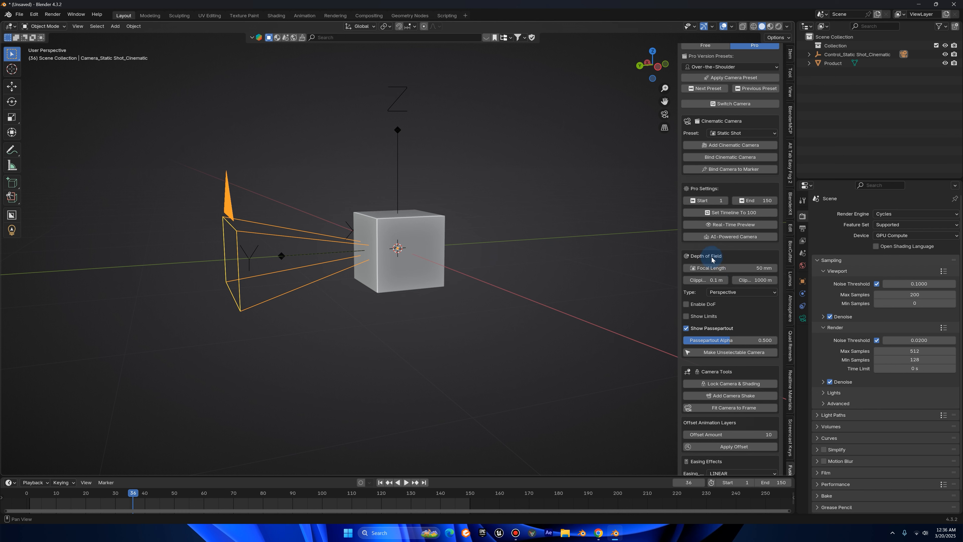
left_click(802, 318)
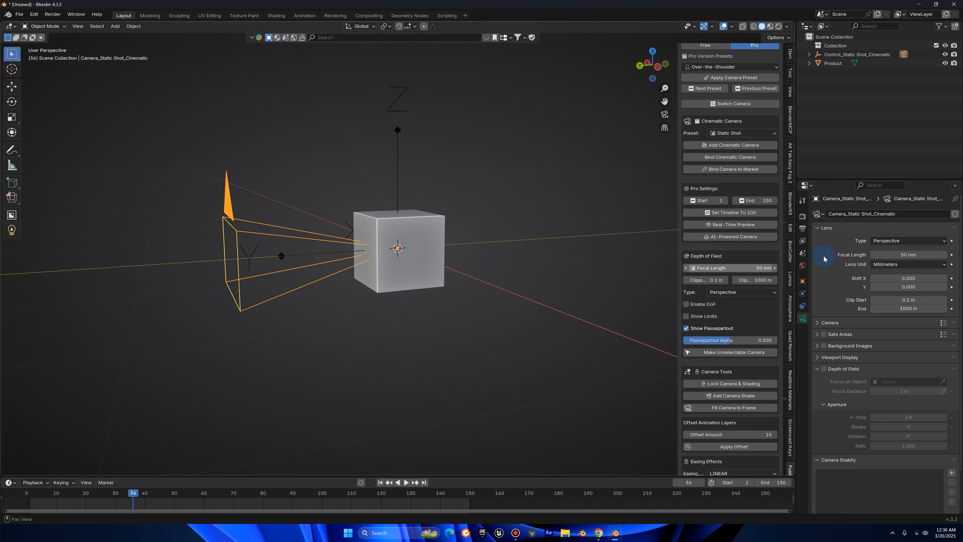
Try a longer focal length on the Static Shot camera and set it back to 50 mm.
left_click_drag(744, 269, 930, 253)
left_click(747, 267)
type("50")
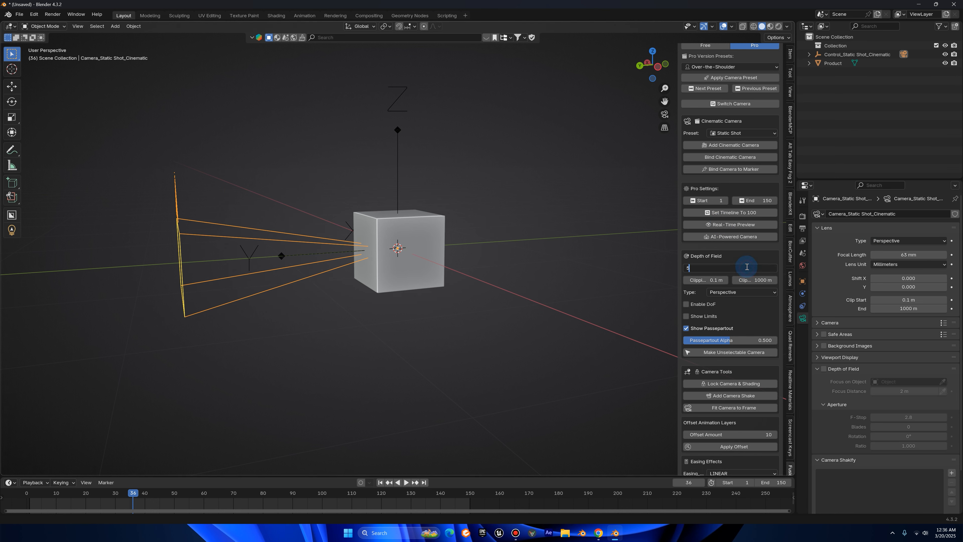
key("Return")
Add a cinematic camera with the Macro Shot preset and select it to show its lens properties.
scroll(748, 163, "down", 5)
scroll(732, 123, "up", 5)
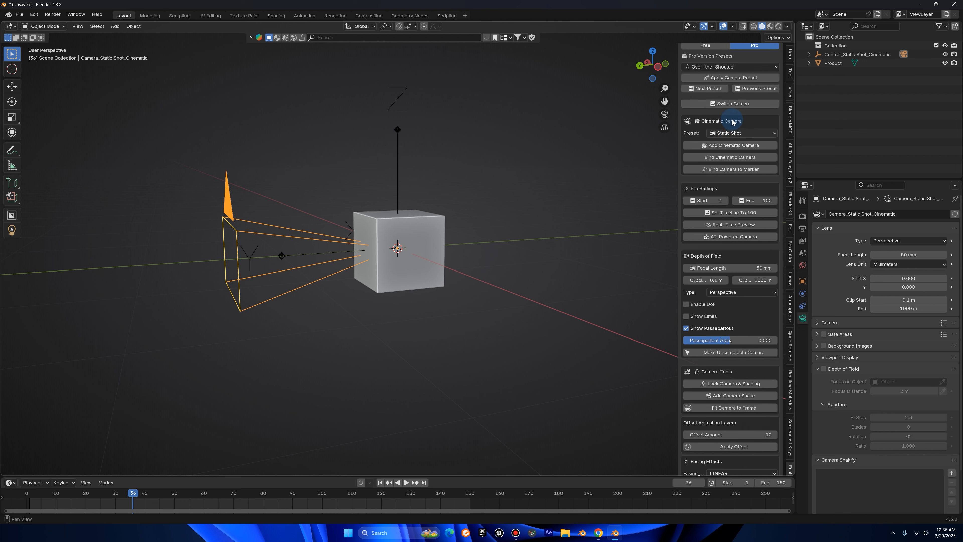
scroll(730, 145, "down", 6)
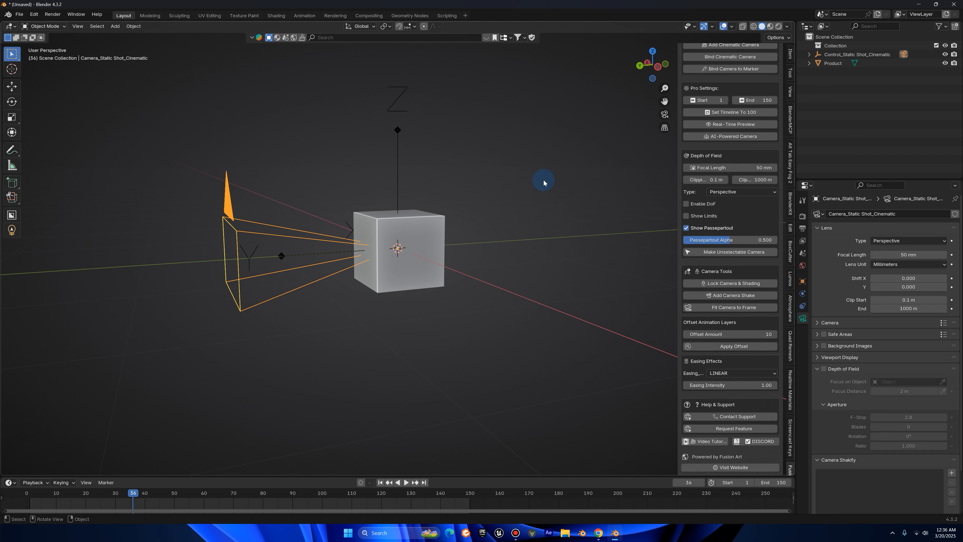
scroll(726, 145, "up", 4)
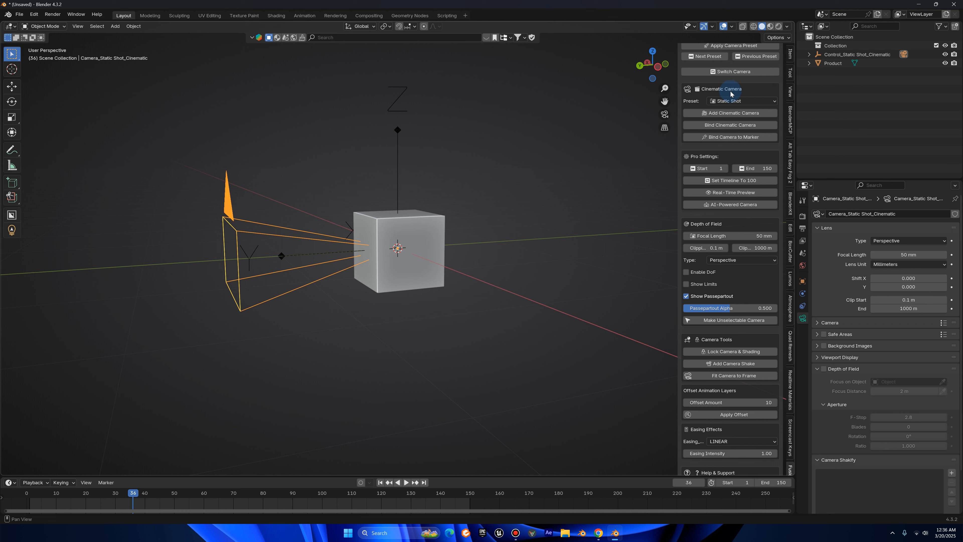
left_click(732, 101)
left_click(732, 158)
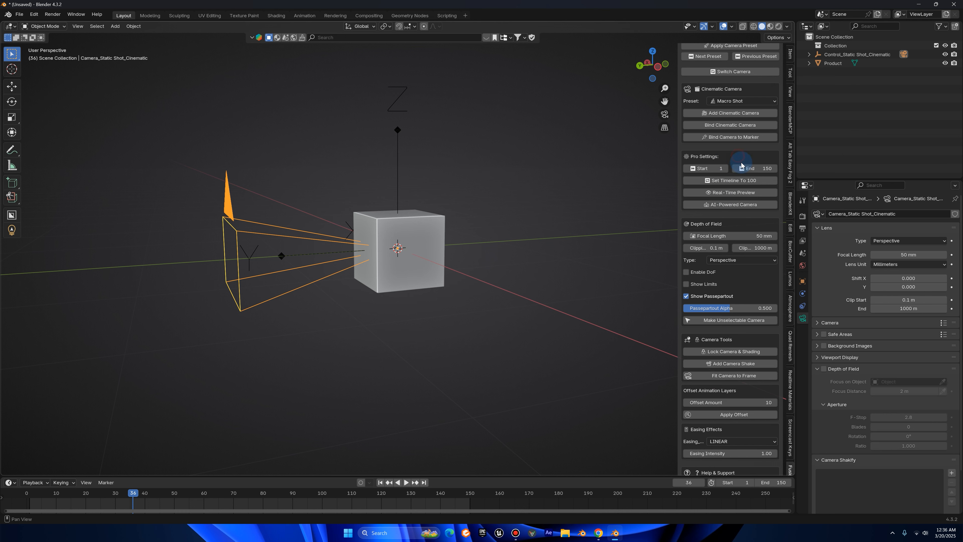
left_click(719, 114)
scroll(245, 246, "down", 2)
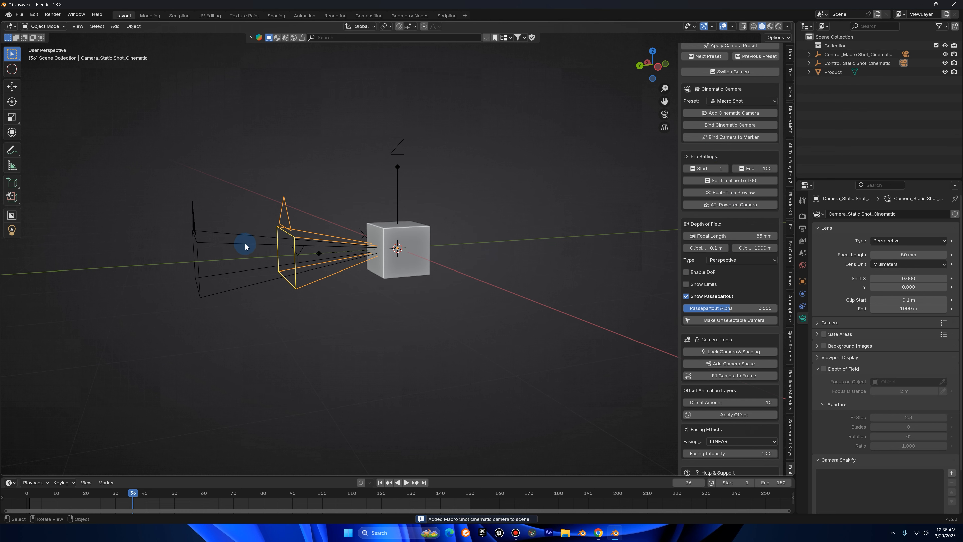
left_click(241, 247)
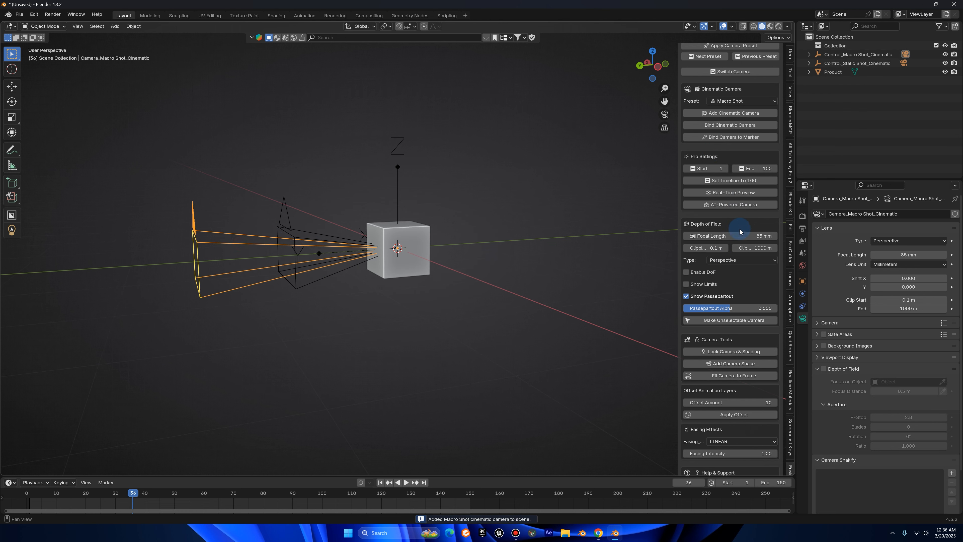
Add a cinematic camera with the Wide Angle preset and select it to show its lens properties.
scroll(720, 216, "up", 4)
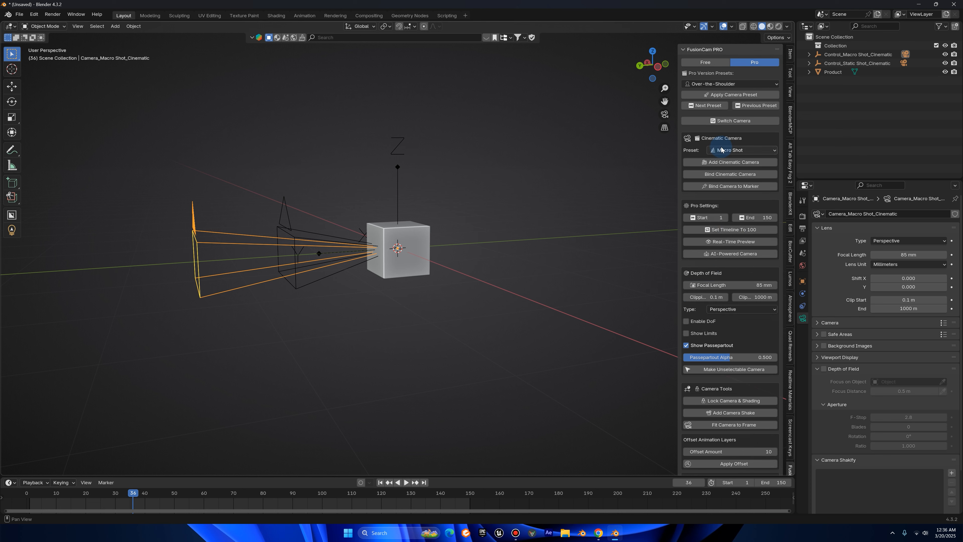
left_click(742, 150)
left_click(744, 246)
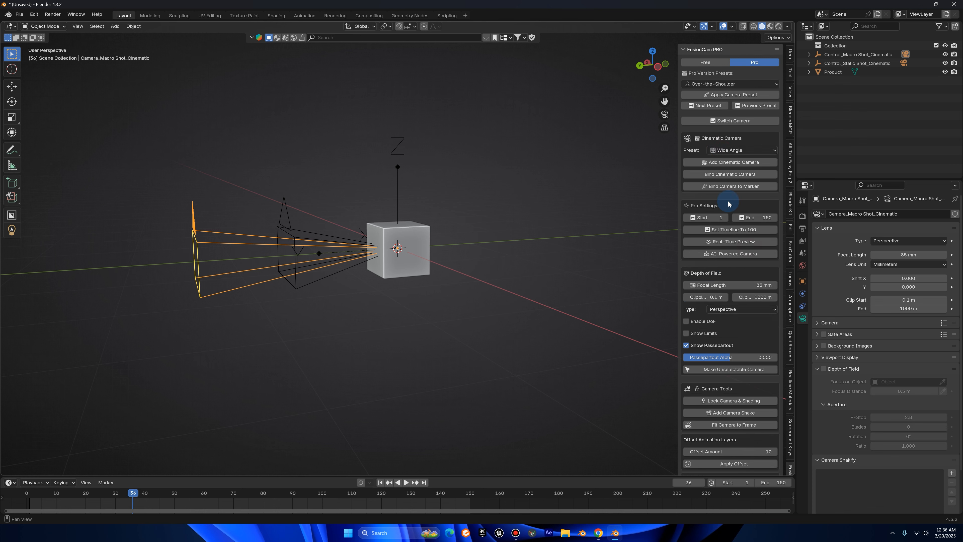
left_click(735, 165)
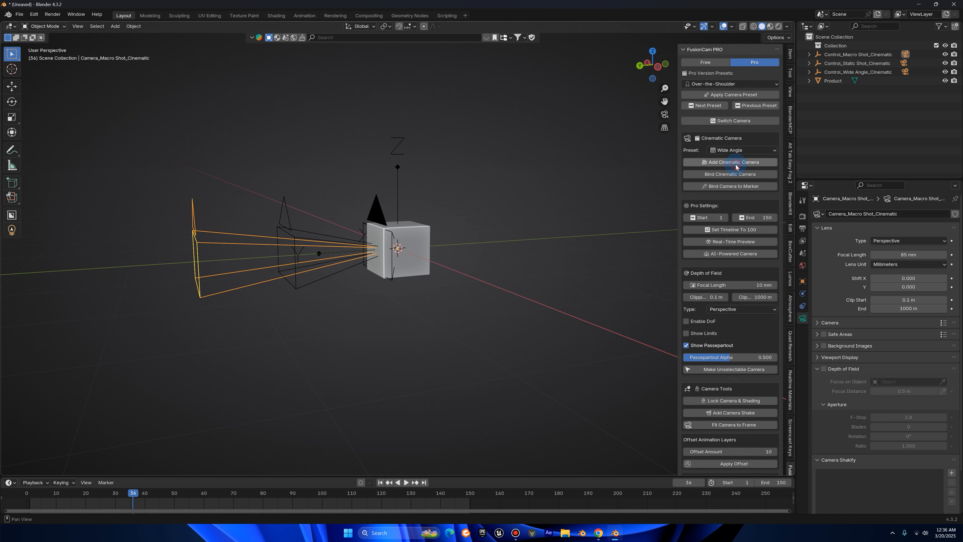
left_click(387, 215)
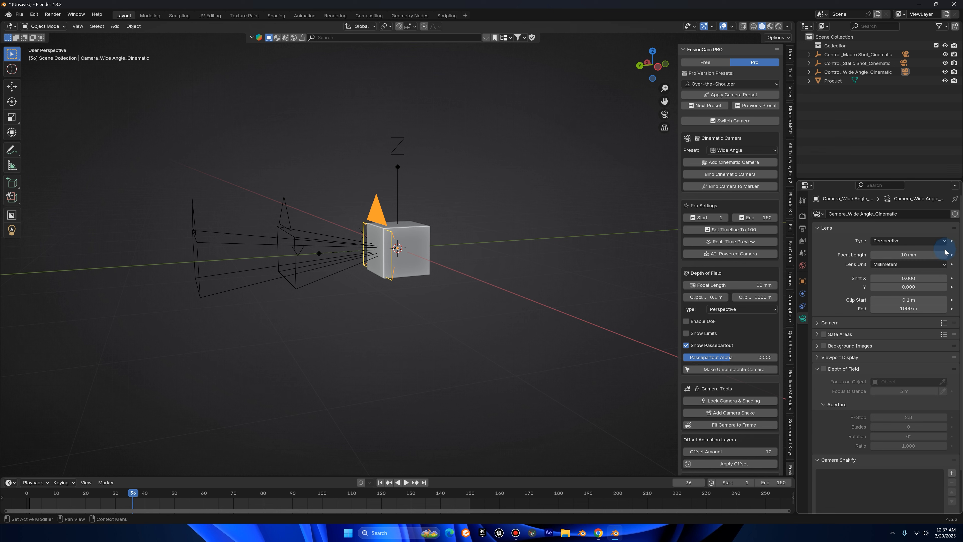
Add a cinematic camera with the Parallax Shot preset.
left_click(727, 151)
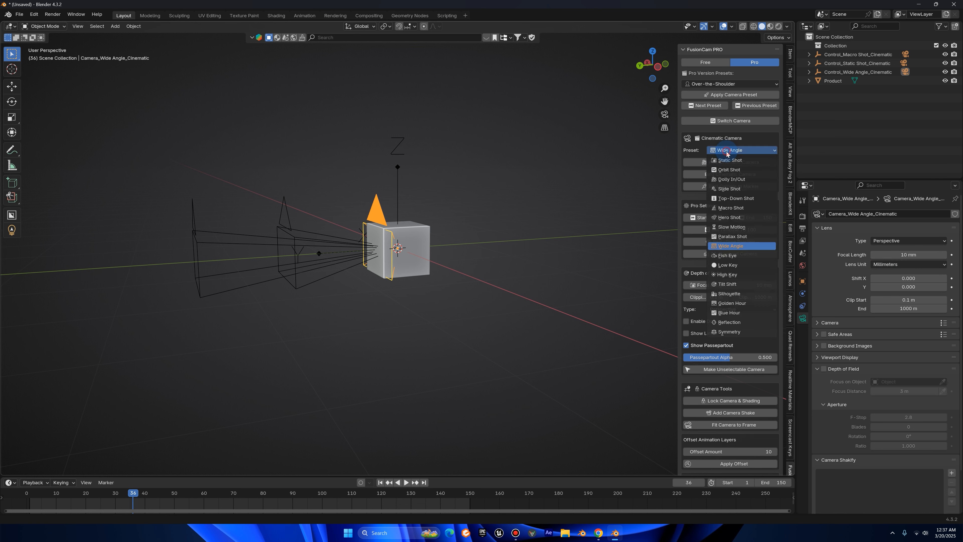
left_click(749, 237)
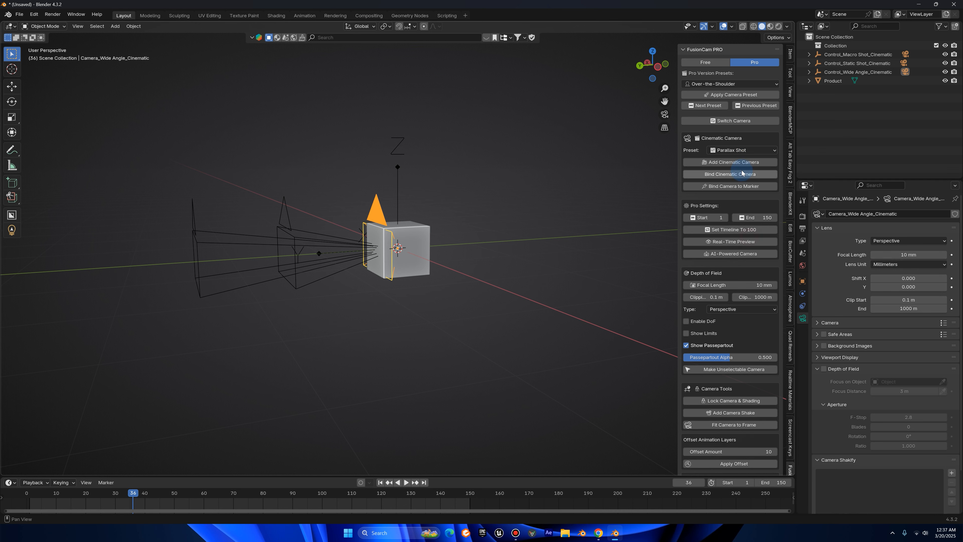
left_click(718, 162)
scroll(402, 200, "up", 1)
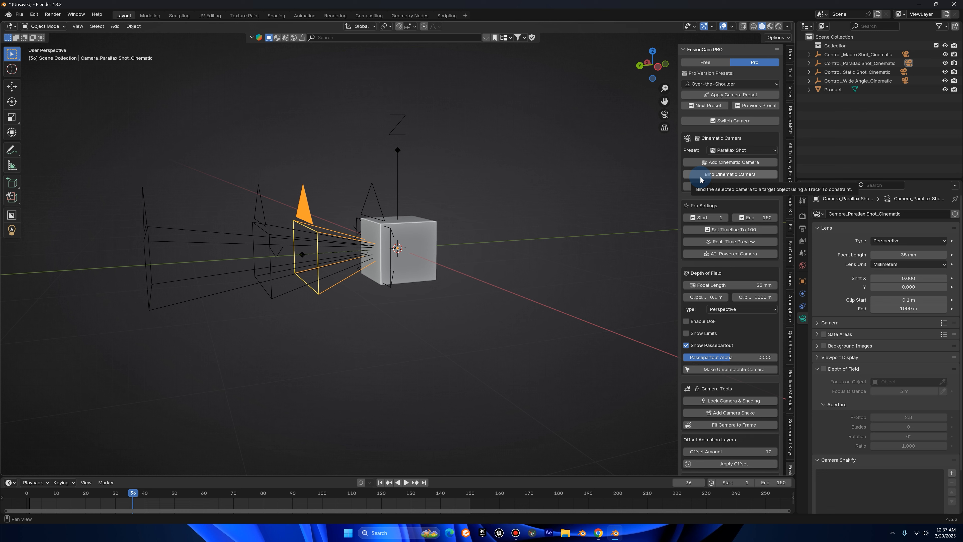
Move the Macro Shot control empty beyond the opposite side of the cube and switch the view to the Macro Shot camera.
left_click_drag(397, 156, 614, 172)
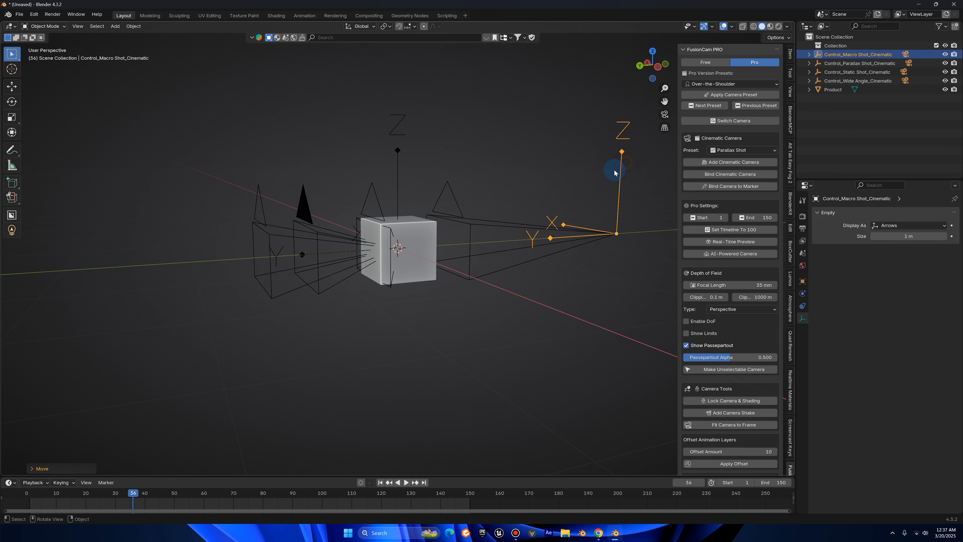
left_click(736, 126)
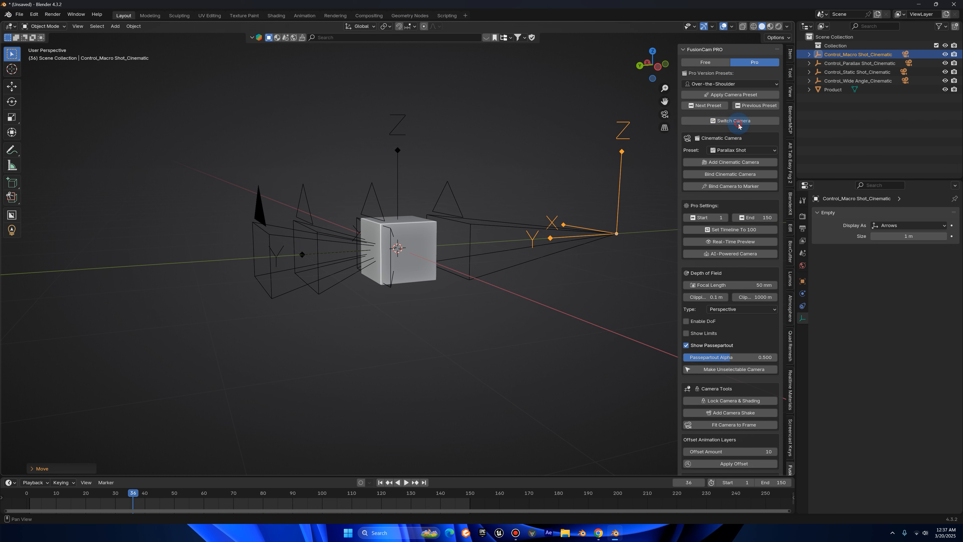
left_click(665, 114)
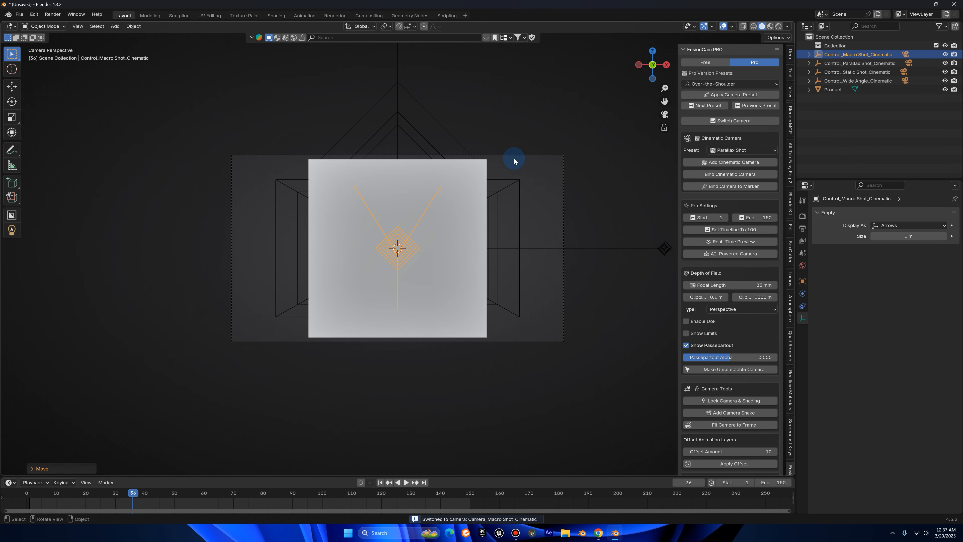
Try to move and rotate the Macro Shot control empty while looking through its camera.
key("g")
key("y")
key("r")
key("r")
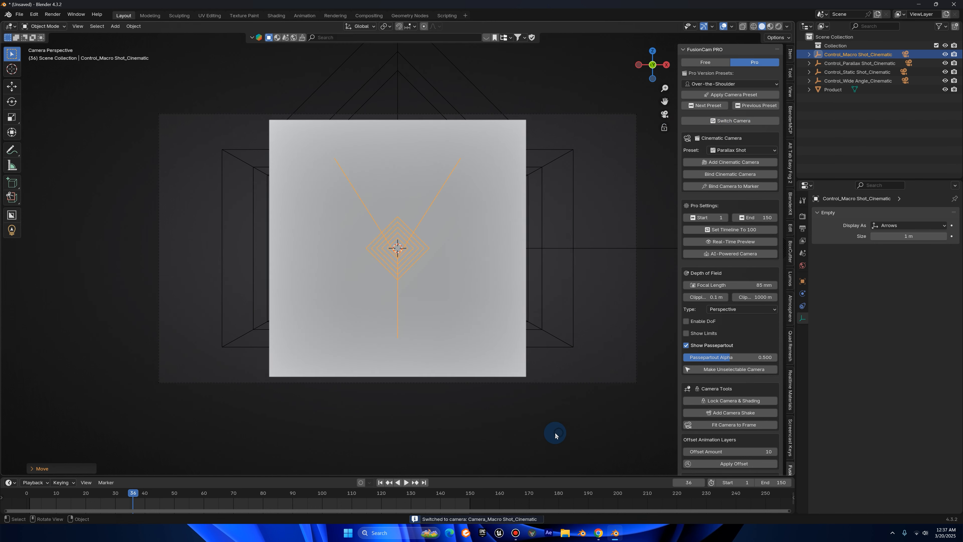
left_click(548, 408)
Bind the Macro Shot cinematic camera to the Product cube as its tracking target.
middle_click_drag(548, 407, 543, 319)
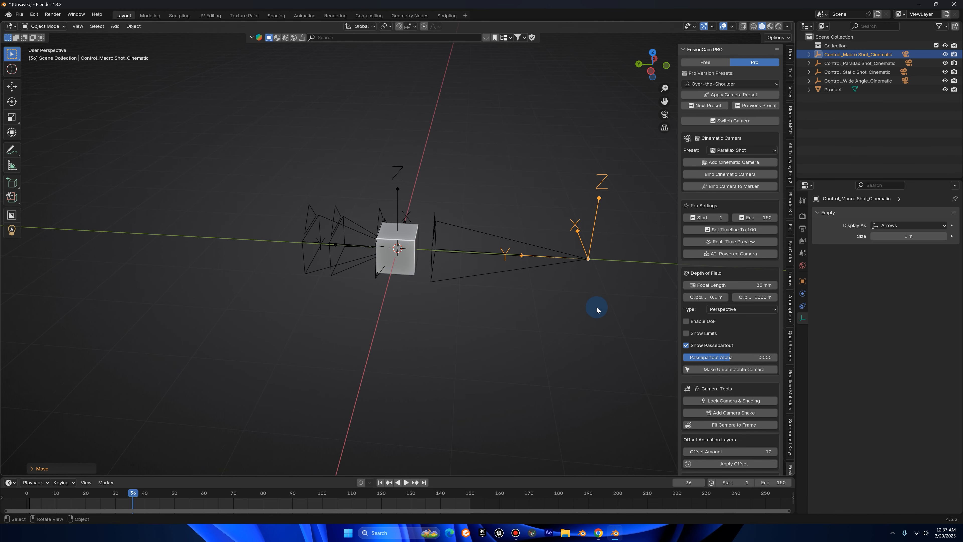
middle_click_drag(597, 307, 587, 288)
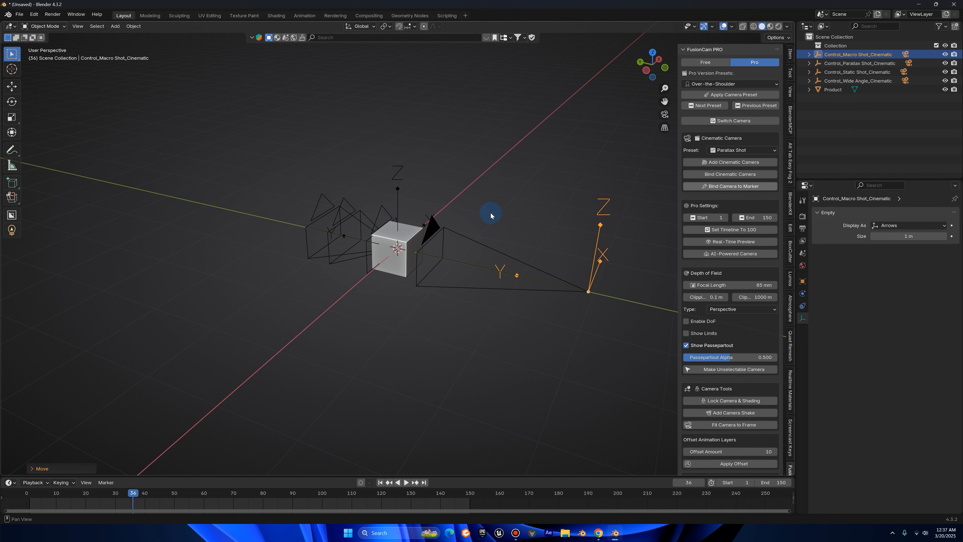
middle_click_drag(491, 213, 524, 211)
left_click(446, 209)
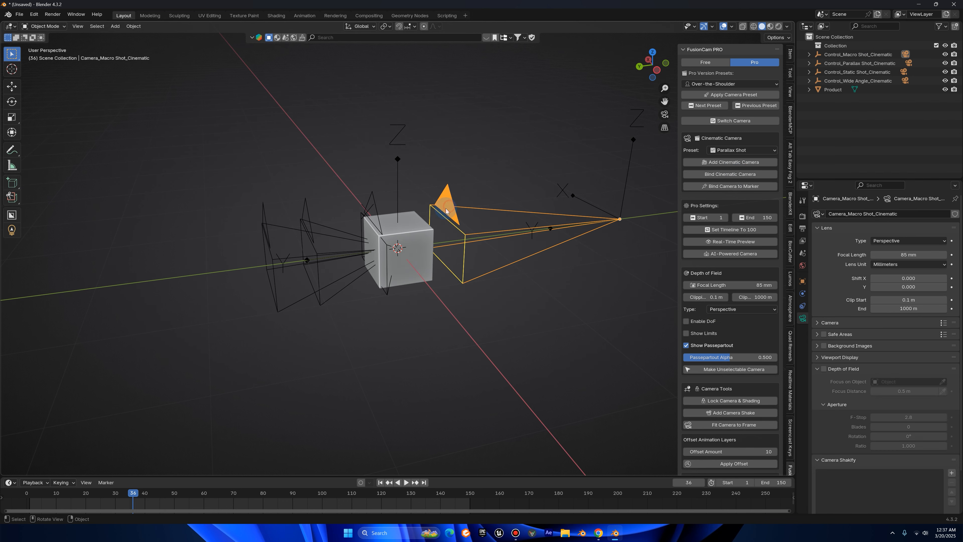
left_click(421, 225, "shift")
left_click(739, 179)
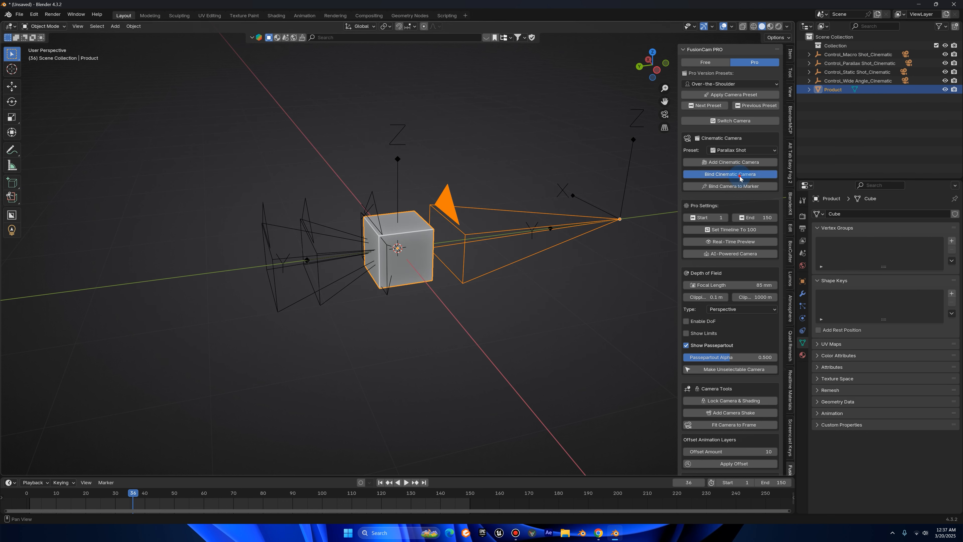
Test the binding by temporarily moving the Macro Shot camera, and show its Track To constraint targeting the Product cube.
left_click(458, 211)
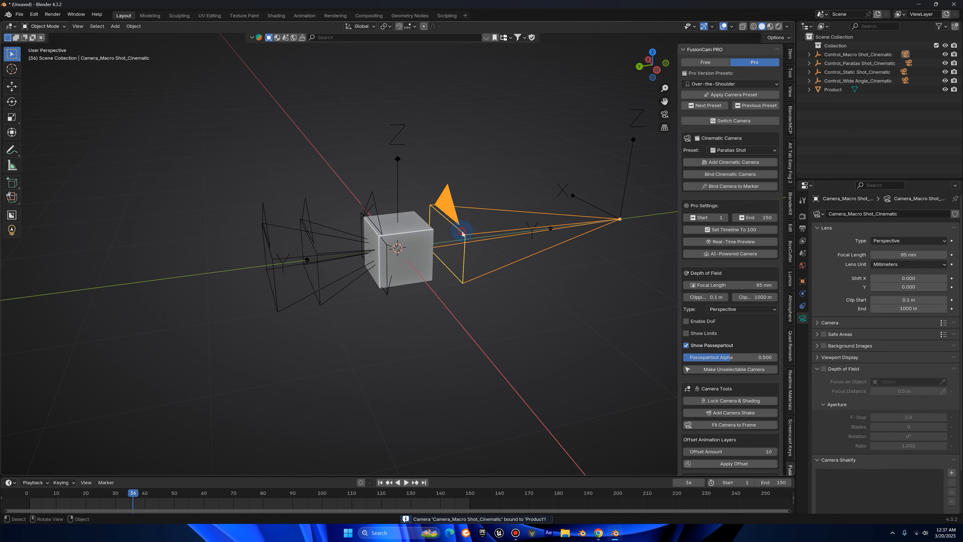
key("g")
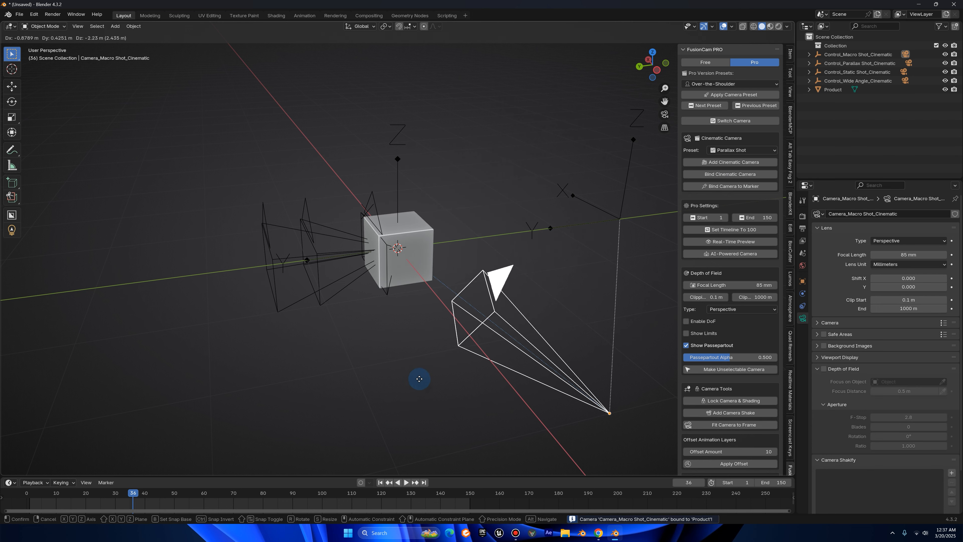
right_click(389, 150)
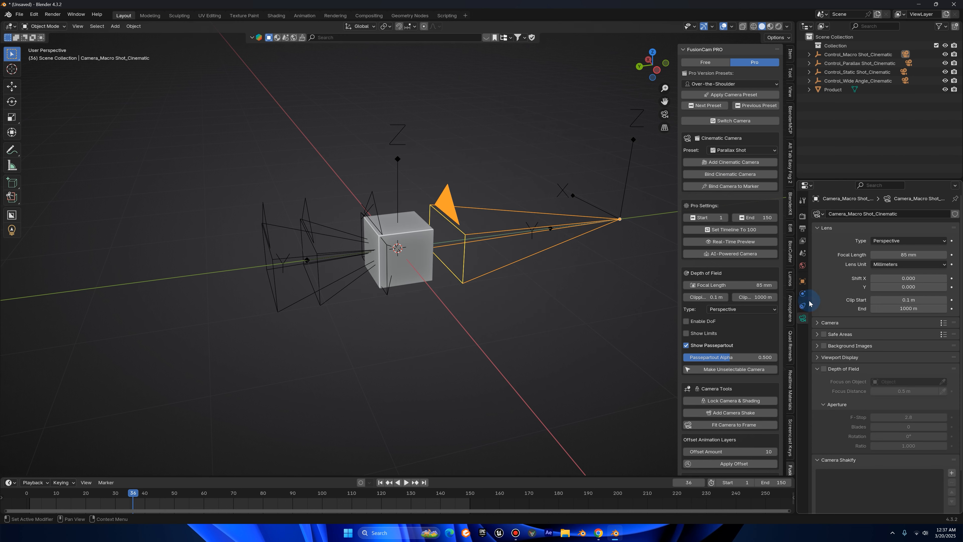
left_click(803, 306)
scroll(565, 338, "down", 2)
middle_click_drag(564, 338, 546, 334)
key("g")
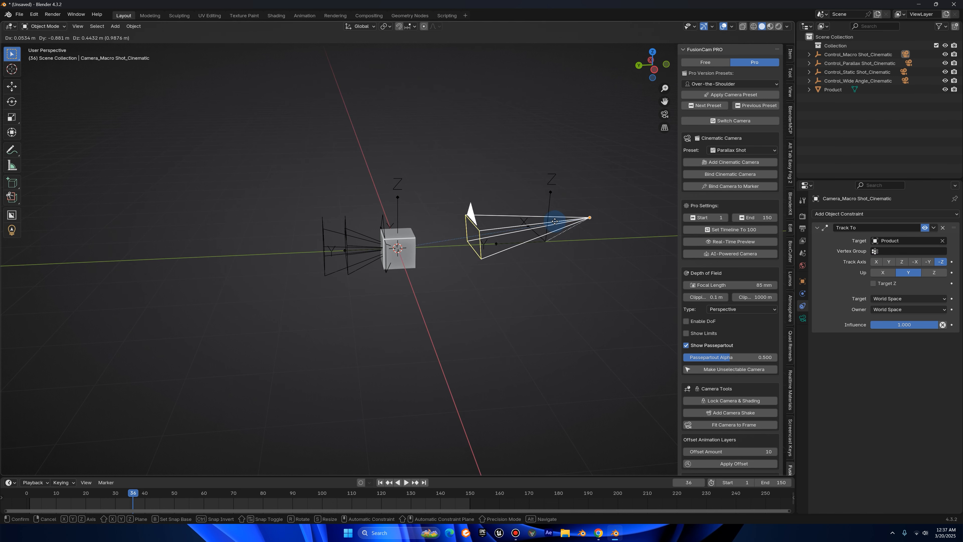
right_click(596, 338)
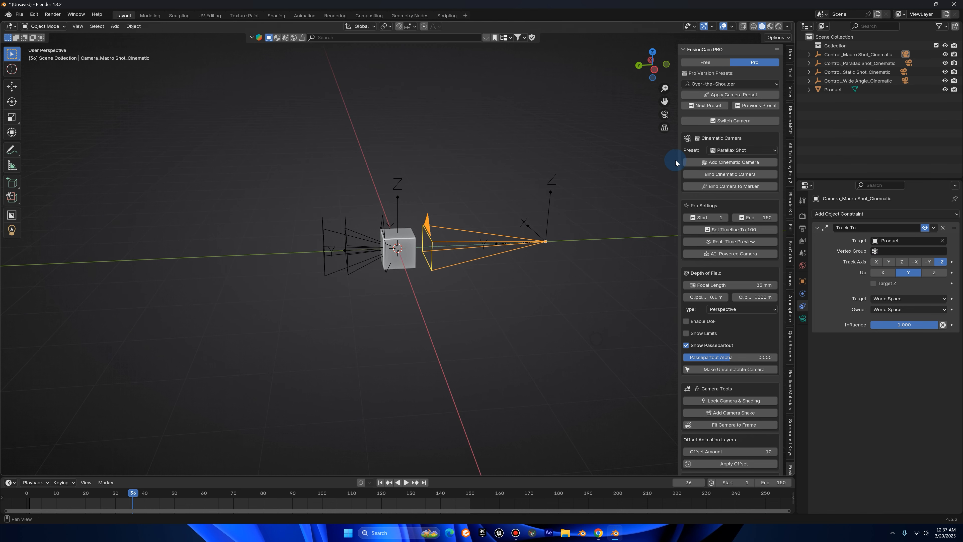
Test-move the Product cube in the Macro Shot camera view and scale the cube down.
left_click(664, 115)
left_click(462, 224)
key("g")
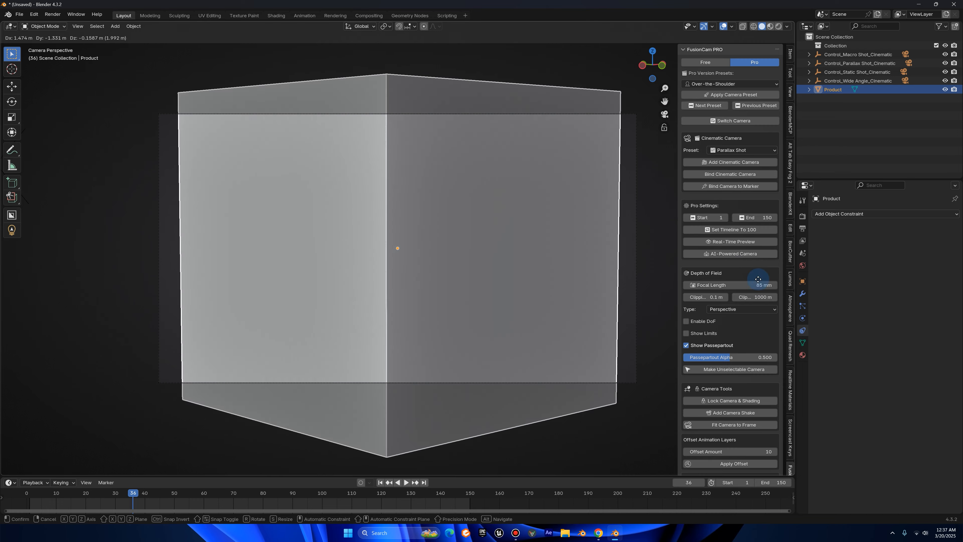
key("Escape")
key("s")
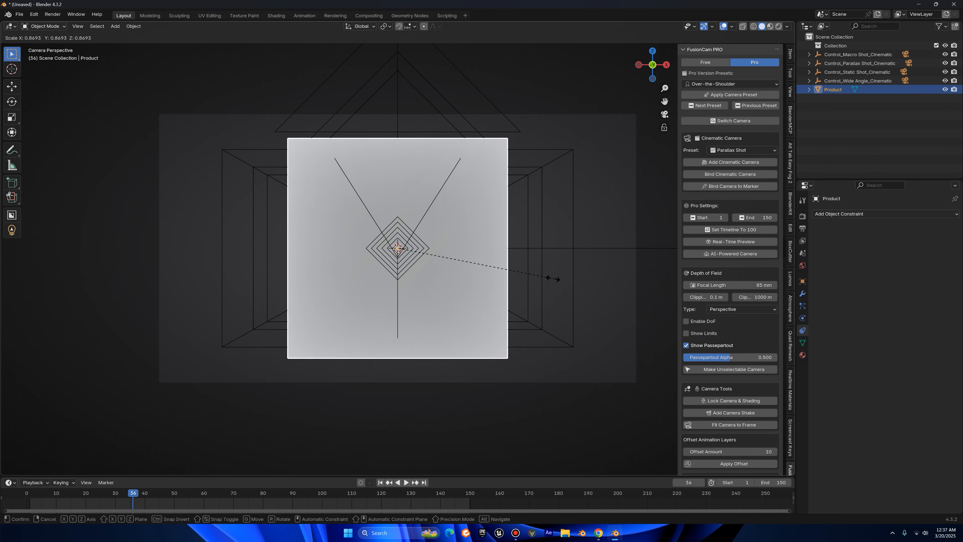
left_click(507, 274)
Rotate the cube freely in the camera view, test moving it, and undo the rotation.
key("r")
key("r")
left_click(522, 308)
key("g")
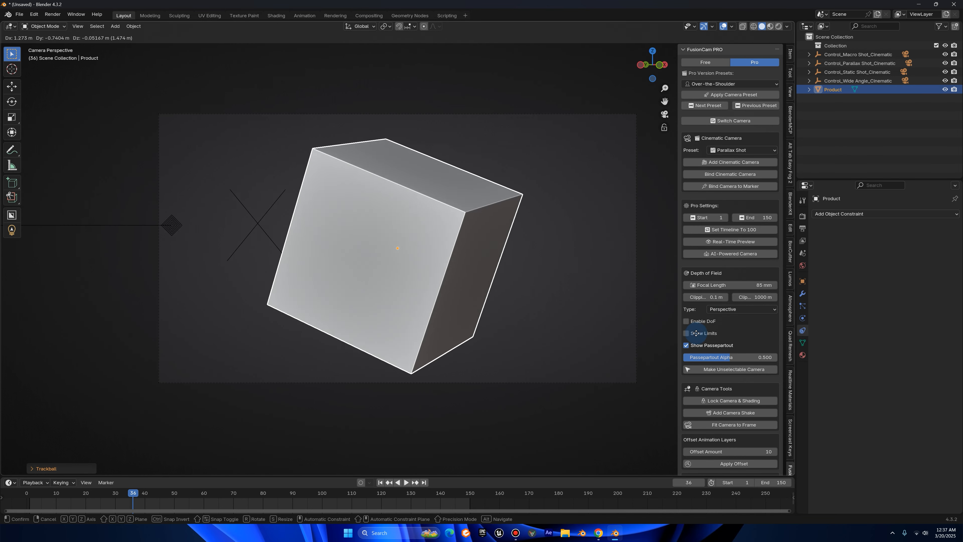
right_click(580, 309)
key("ctrl+z")
Delete all the cinematic cameras and their control empties, keeping only the Product cube.
middle_click_drag(511, 284, 551, 300)
scroll(538, 300, "down", 5)
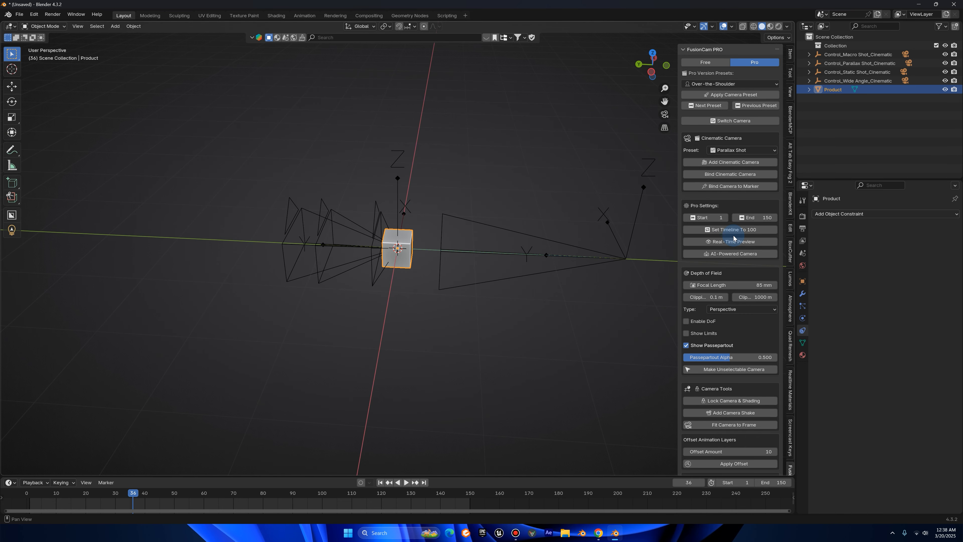
scroll(733, 238, "down", 8)
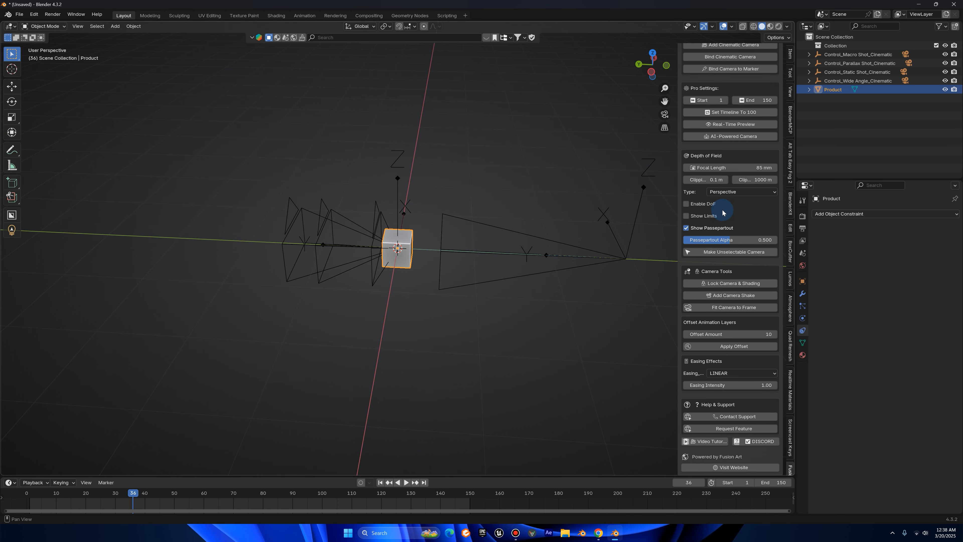
scroll(722, 213, "up", 3)
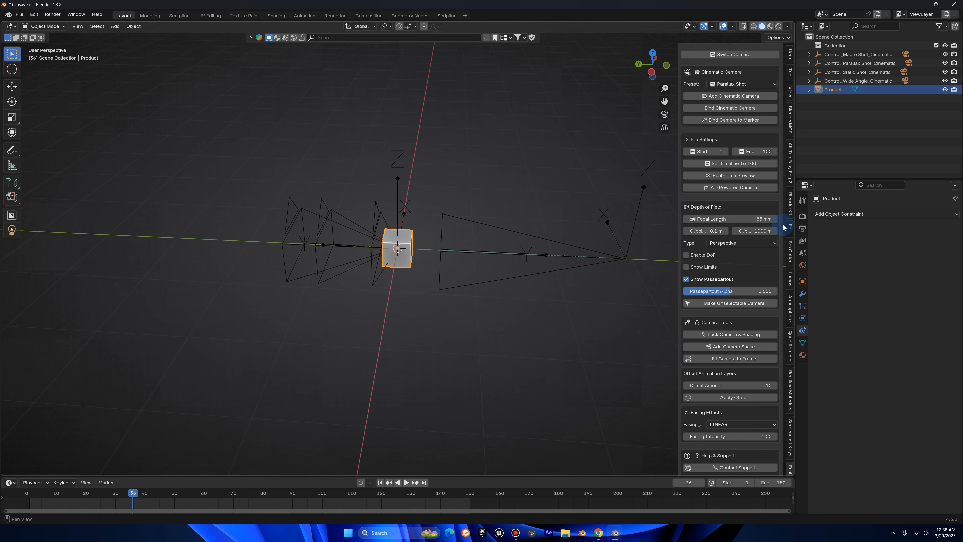
middle_click_drag(522, 225, 533, 197)
left_click_drag(627, 197, 260, 201)
key("Delete")
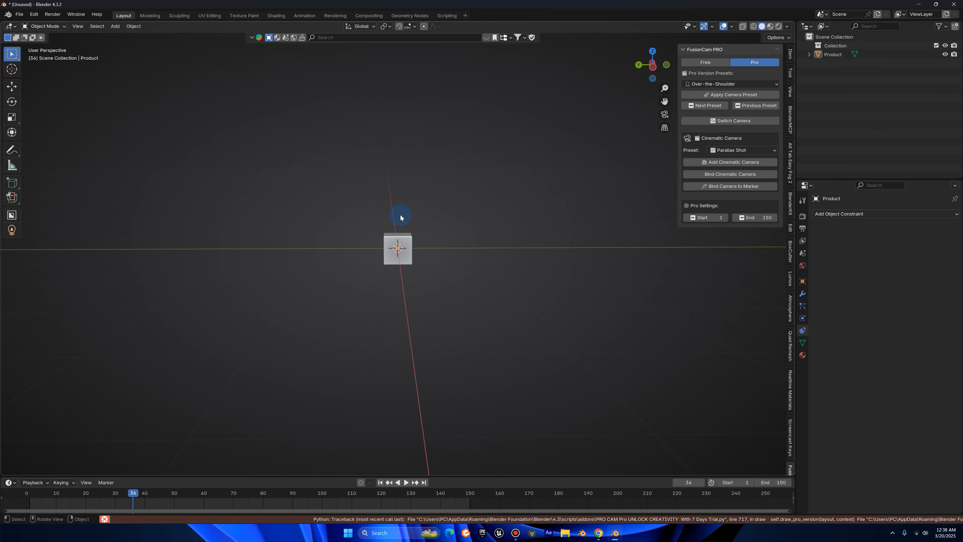
Apply the Signature Spin camera preset from the Pro presets and play its animation briefly.
left_click(733, 86)
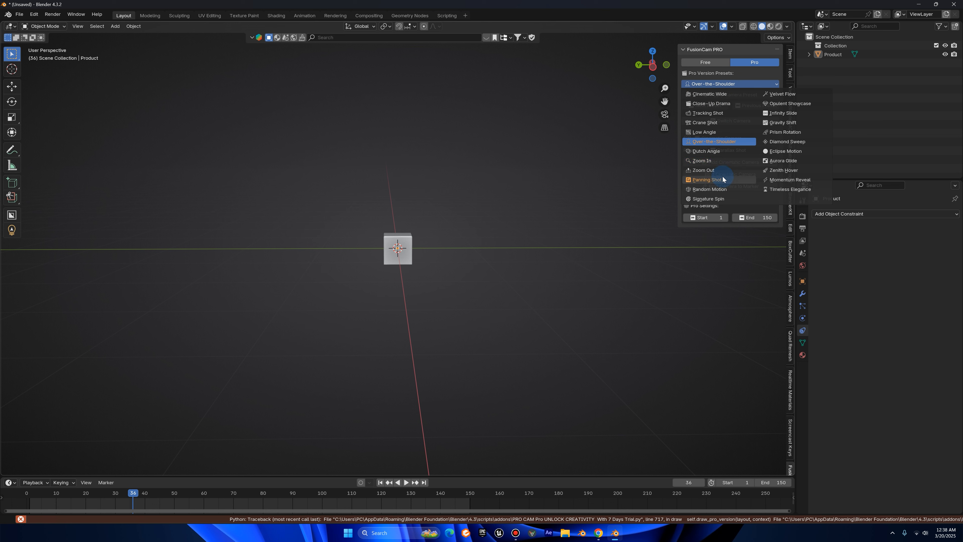
left_click(726, 199)
left_click(730, 95)
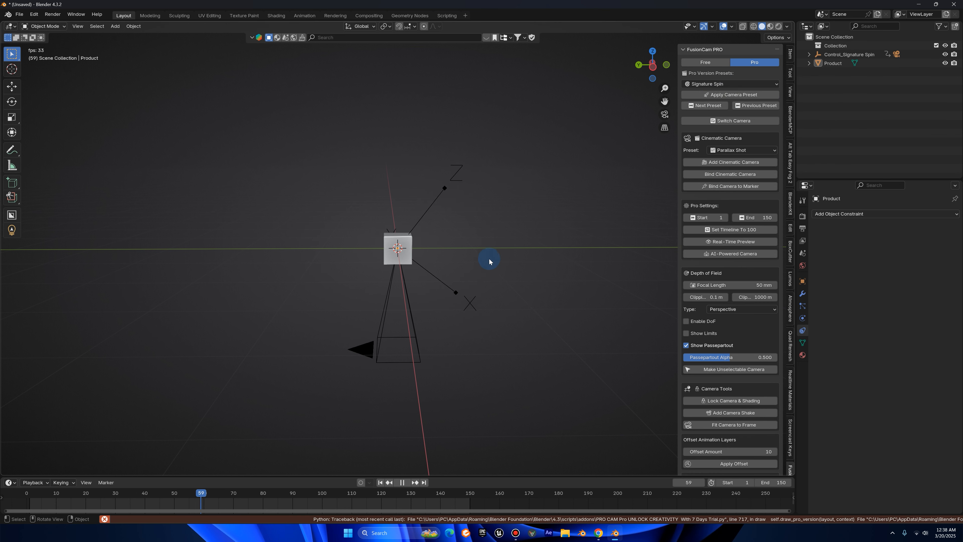
key("space")
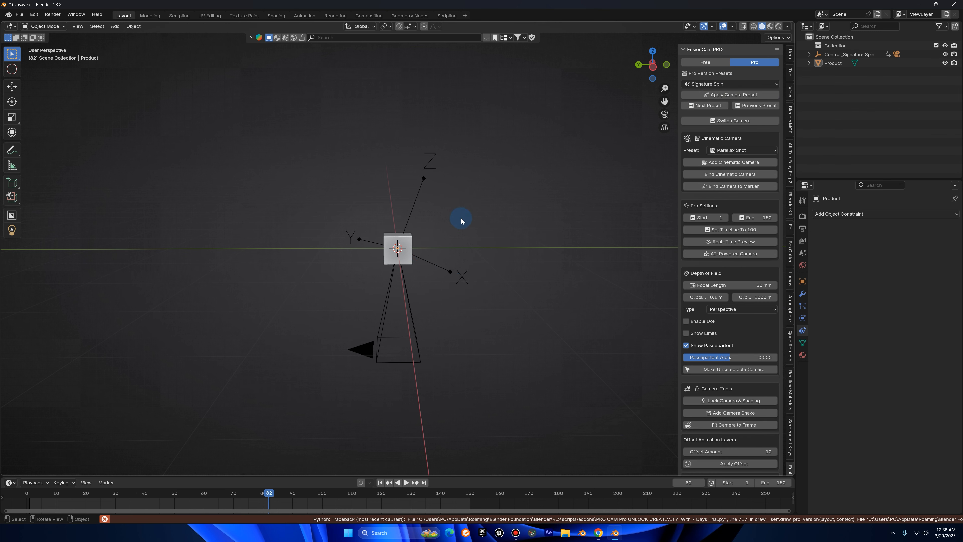
Move the Signature Spin camera away from the Product cube in an orthographic side view.
left_click(653, 66)
left_click(410, 310)
key("g")
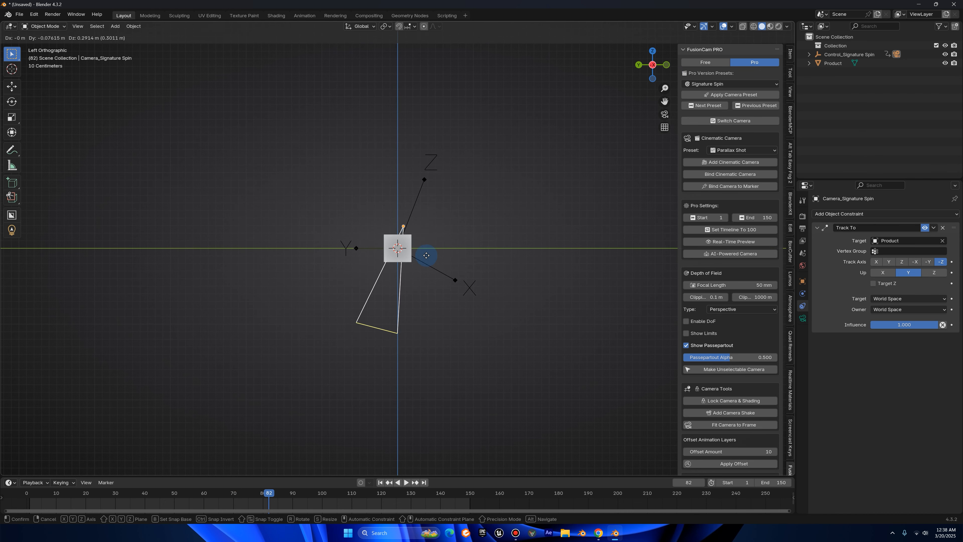
left_click(569, 252)
Look through the Signature Spin camera and play its animation around the cube.
left_click(665, 114)
key("space")
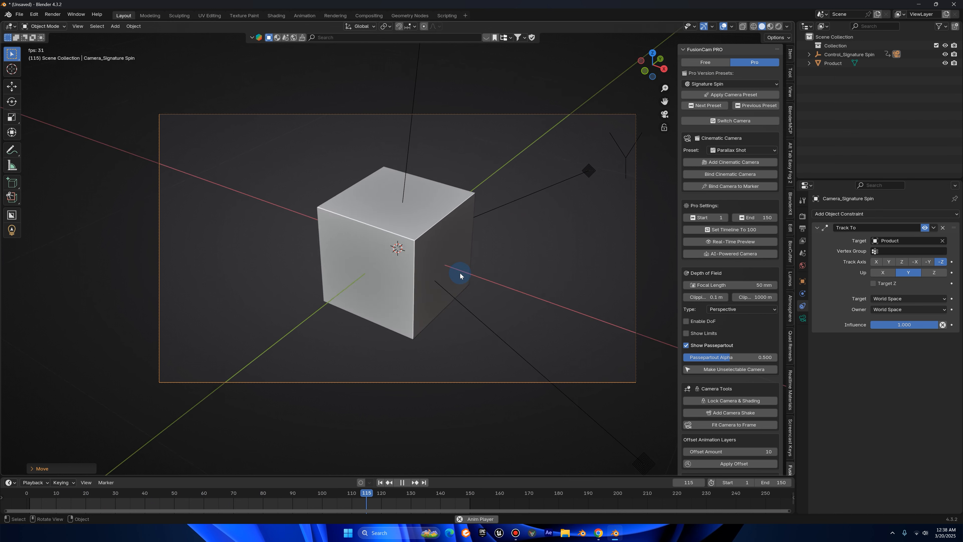
key("space")
right_click(447, 279)
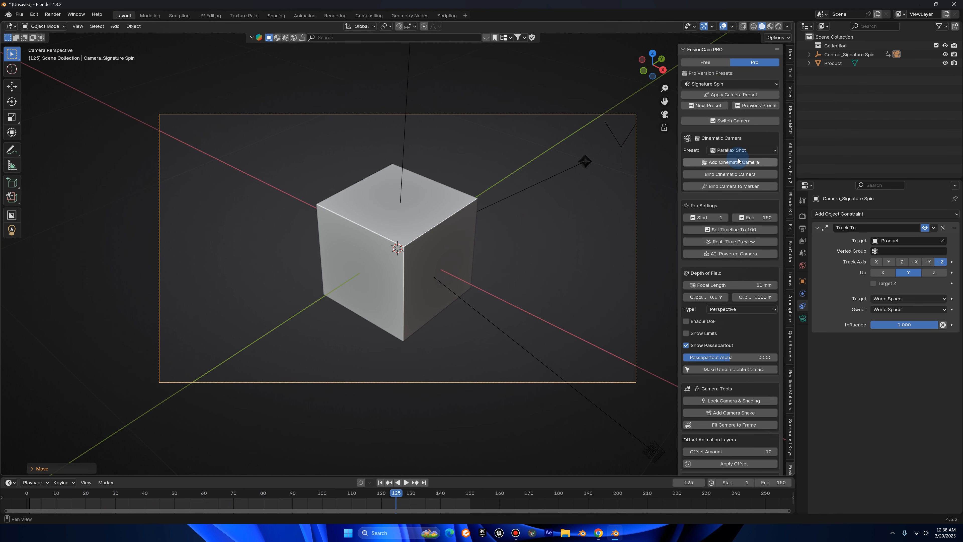
Set the Signature Spin camera's focal length to 65 mm in the FusionCam depth of field settings.
scroll(737, 167, "down", 5)
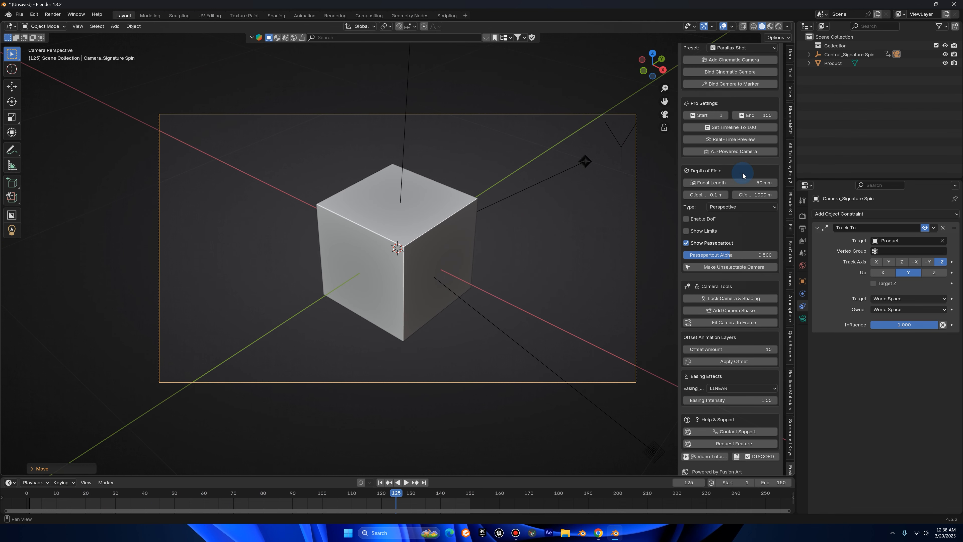
mouse_move(738, 183)
left_mouse_down()
mouse_move(773, 183)
mouse_move(717, 183)
mouse_move(739, 183)
left_mouse_up()
left_click(739, 184)
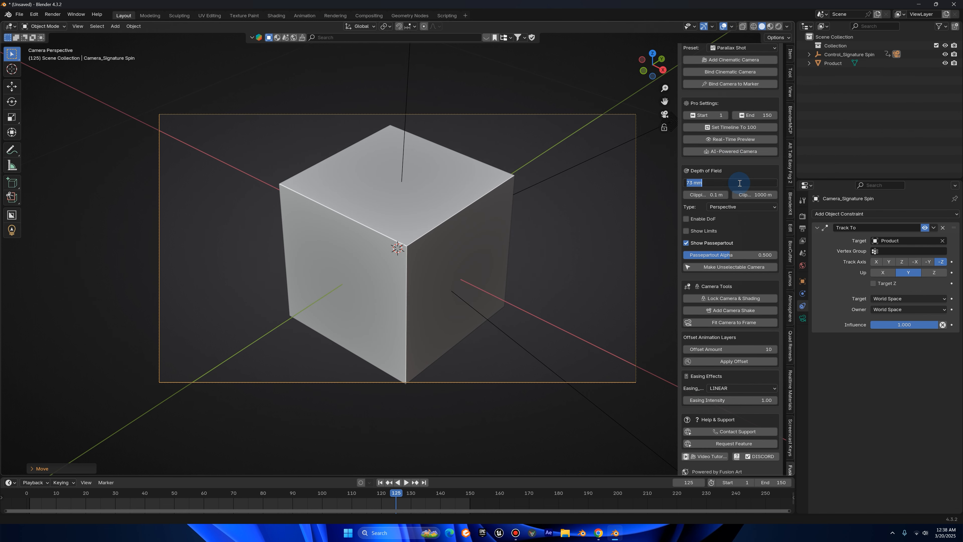
type("65")
key("Return")
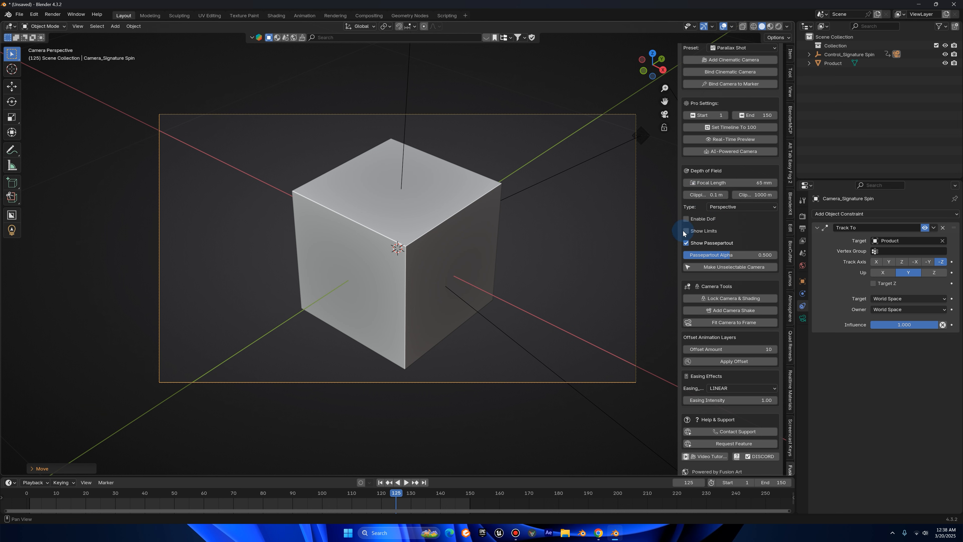
Enable depth of field and limits display for the camera, and set its focus distance to 1.94 m at the cube.
left_click(685, 219)
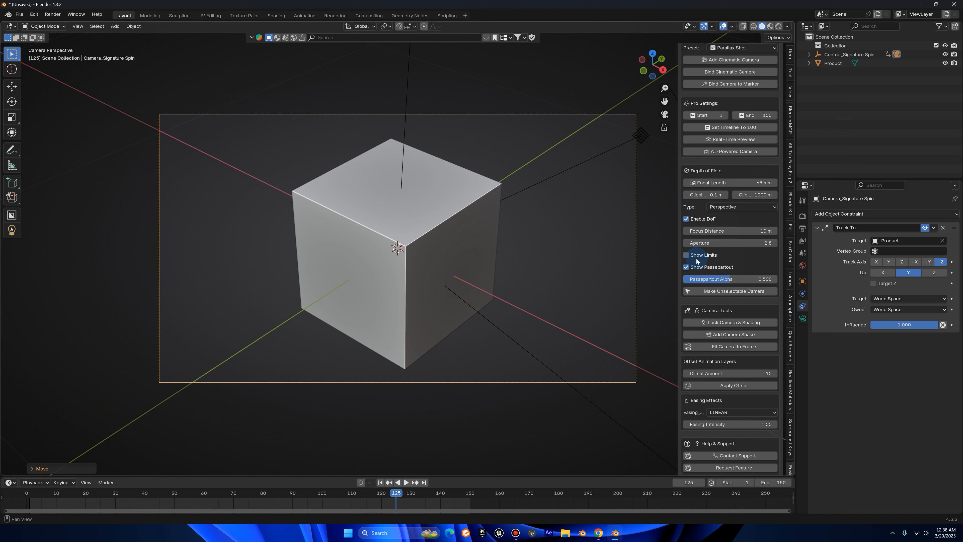
middle_click_drag(617, 236, 679, 261)
left_click_drag(739, 231, 722, 231)
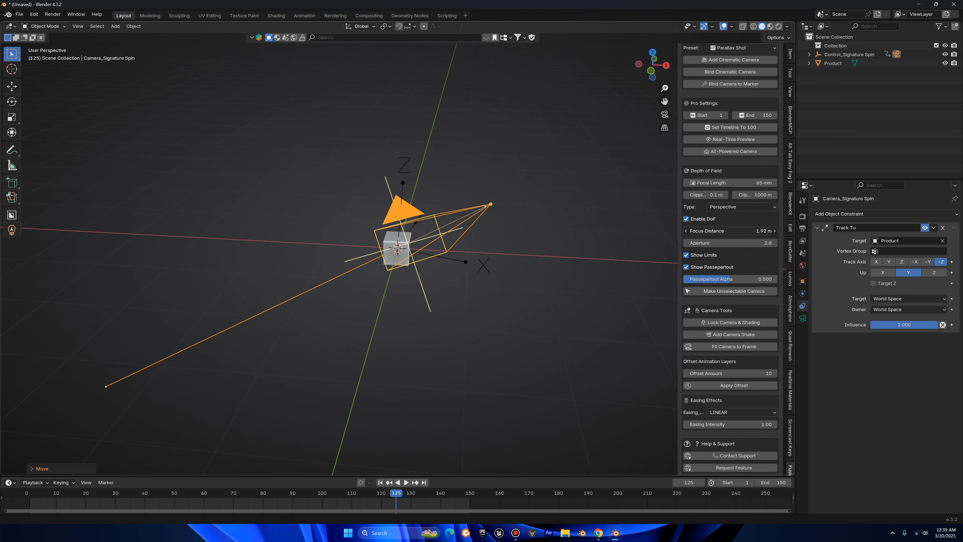
left_click(665, 116)
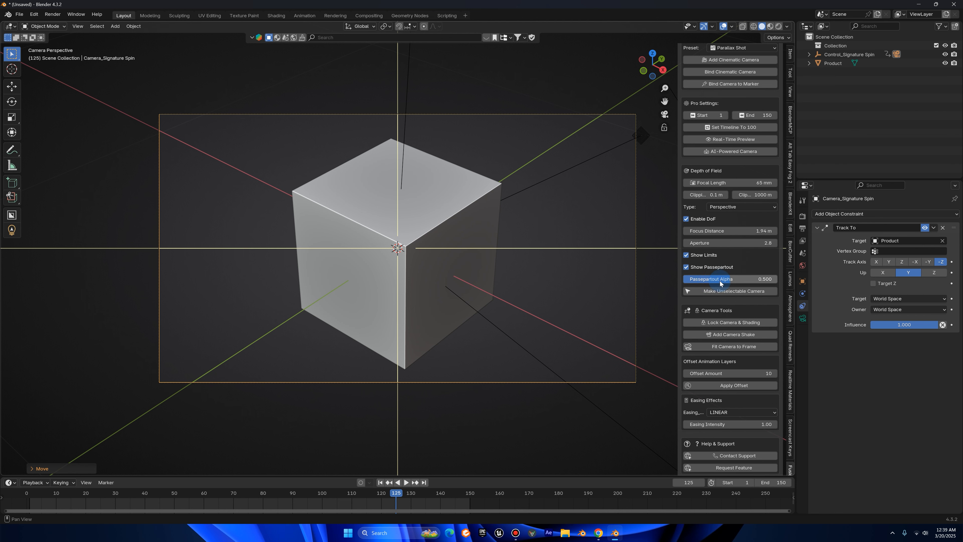
Try different passepartout alpha values for the camera, including 0.9, and set it to 0.8.
mouse_move(708, 281)
left_mouse_down()
mouse_move(662, 280)
mouse_move(741, 280)
mouse_move(670, 280)
mouse_move(716, 280)
left_mouse_up()
scroll(479, 247, "down", 3)
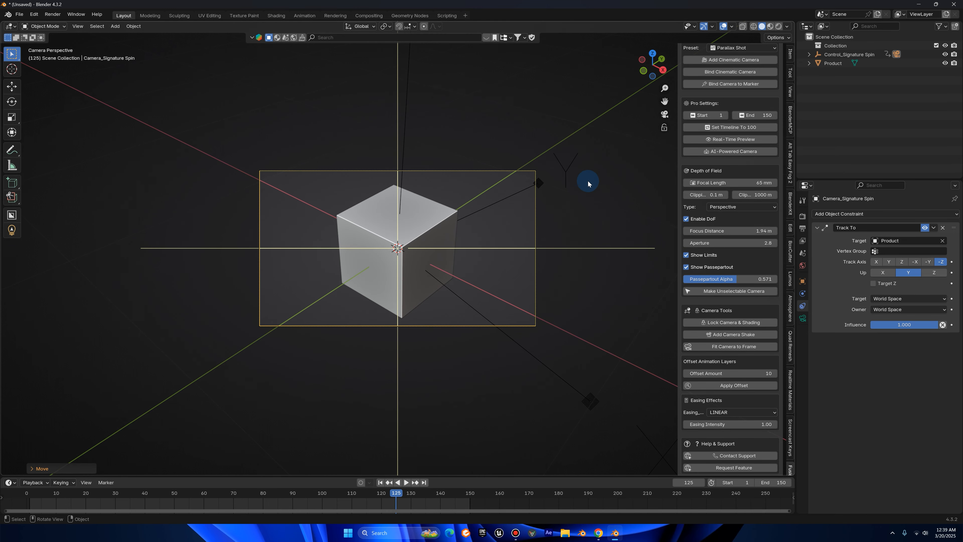
left_click_drag(724, 279, 765, 279)
left_click(766, 280)
type(".9")
key("Return")
left_click(763, 279)
type("8")
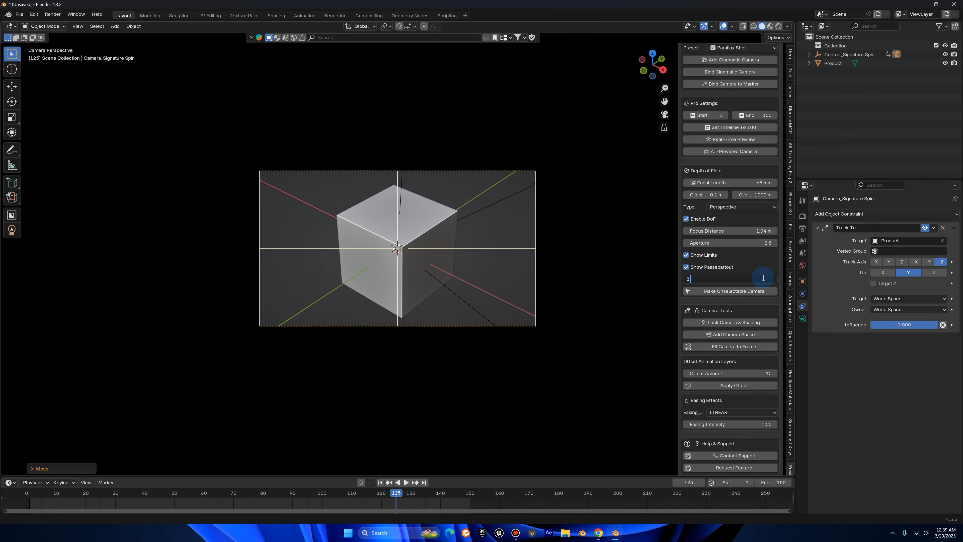
key("Return")
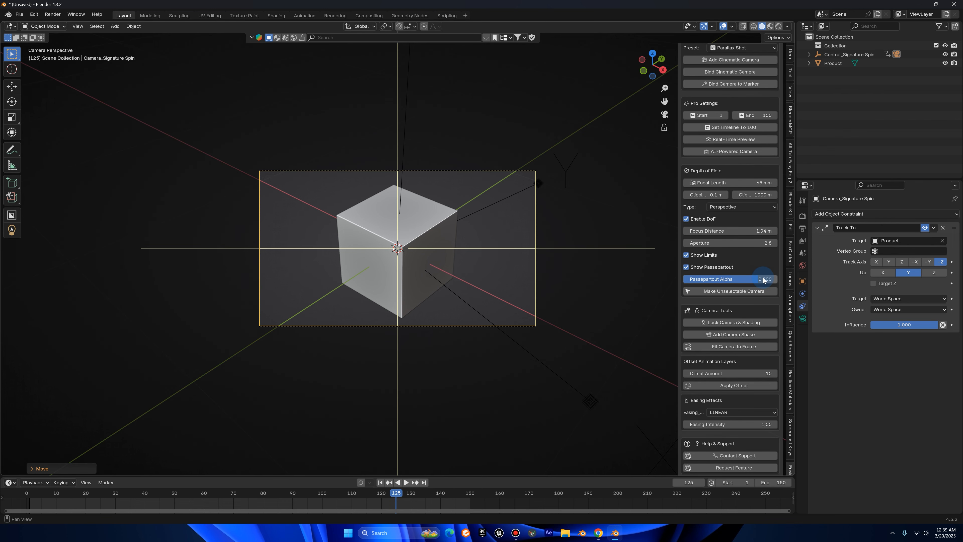
Leave the camera view and test selecting and deselecting the Signature Spin camera in the viewport.
scroll(569, 265, "up", 5)
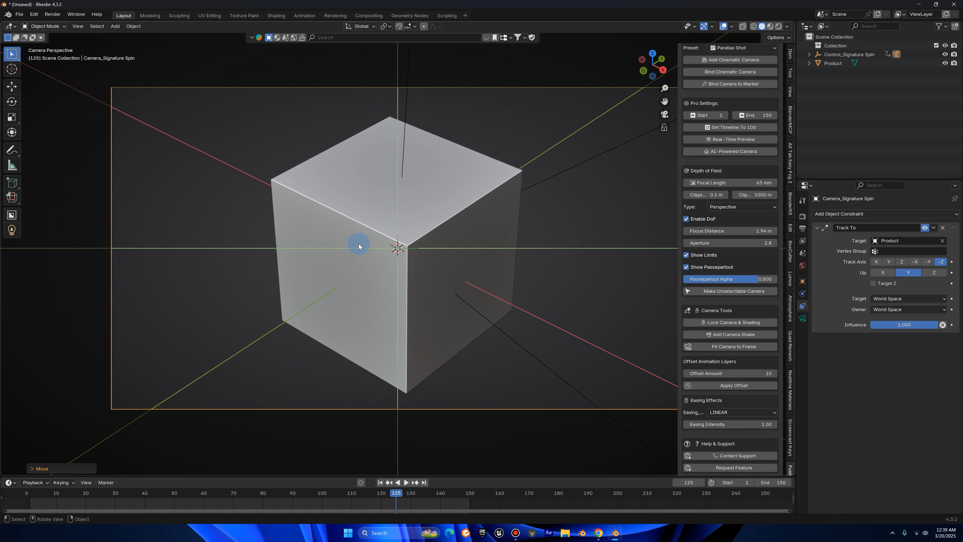
middle_click_drag(388, 242, 409, 242)
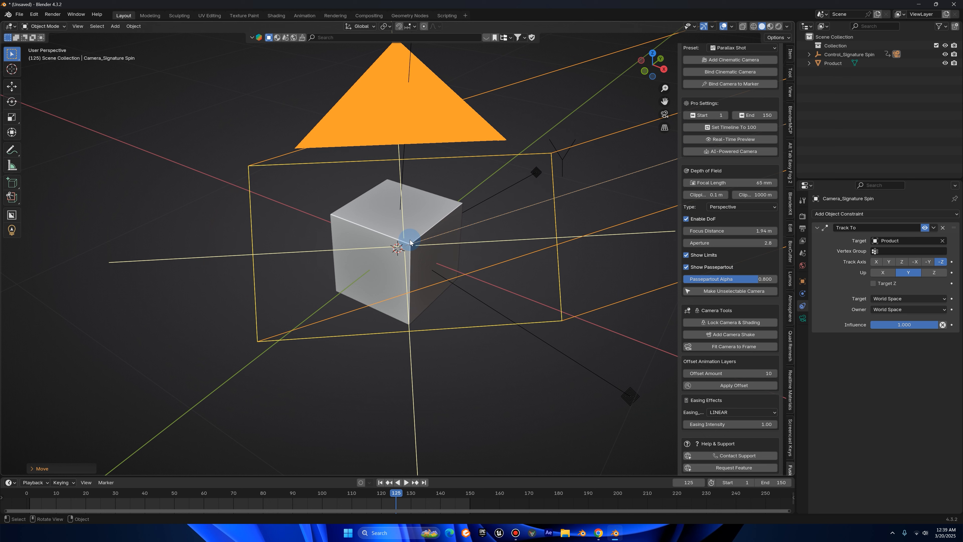
scroll(417, 186, "down", 6)
left_click(453, 198)
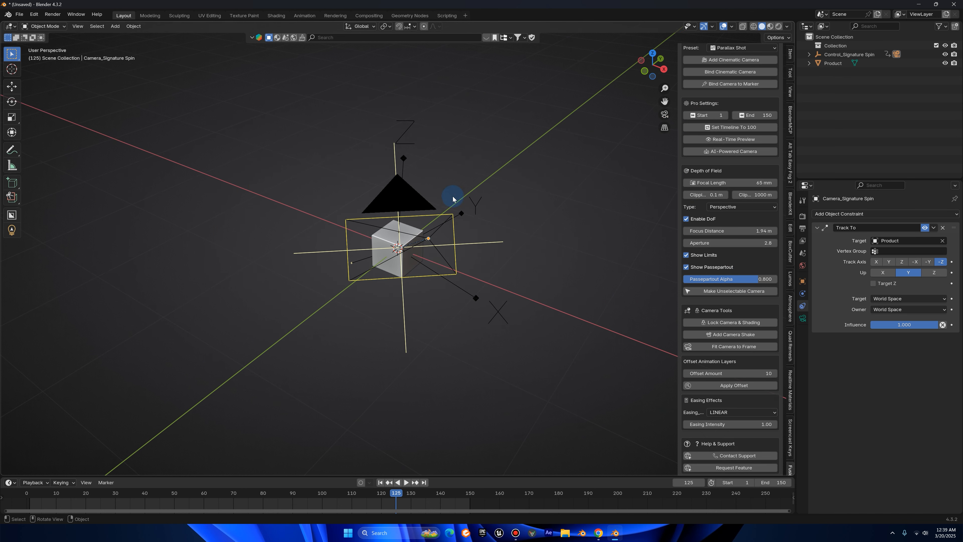
middle_click_drag(479, 219, 412, 246)
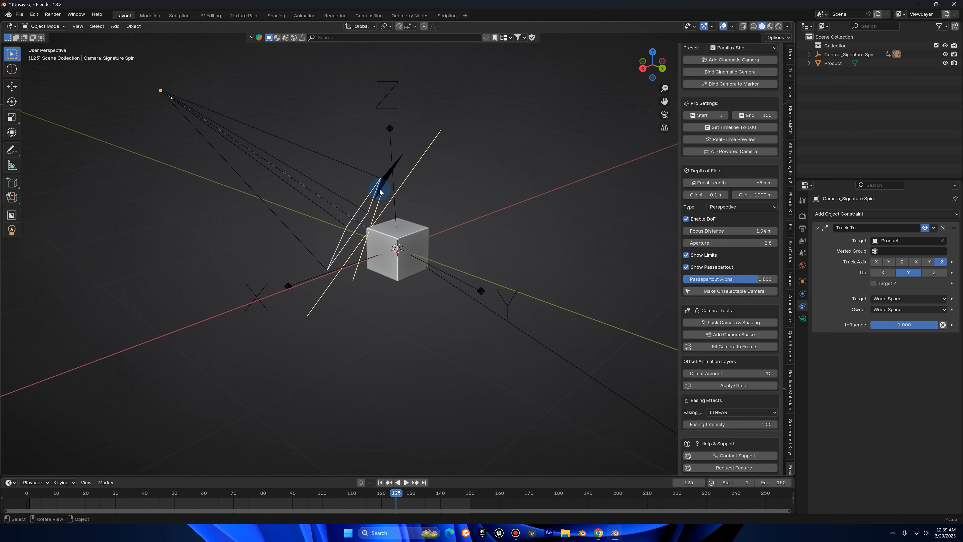
middle_click_drag(365, 189, 385, 178)
left_click(427, 186)
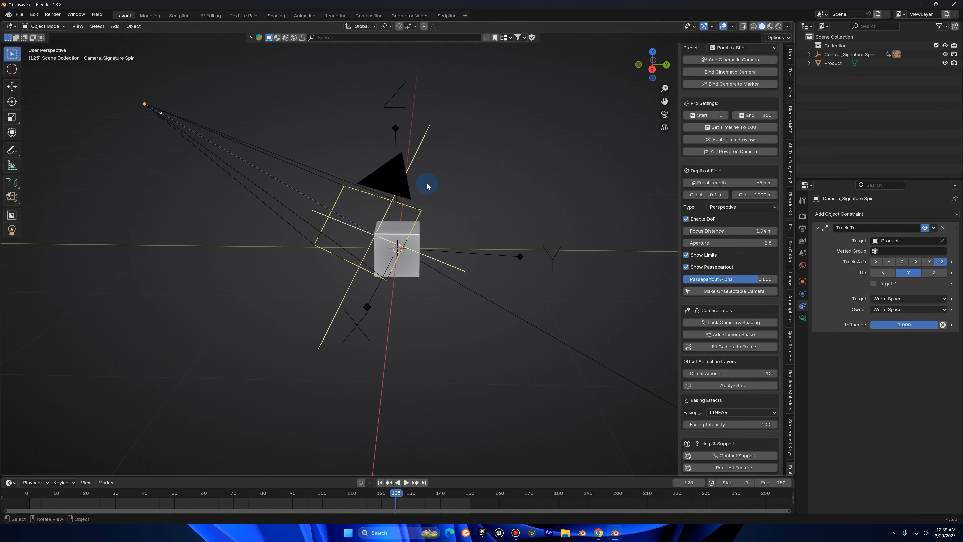
left_click(375, 176)
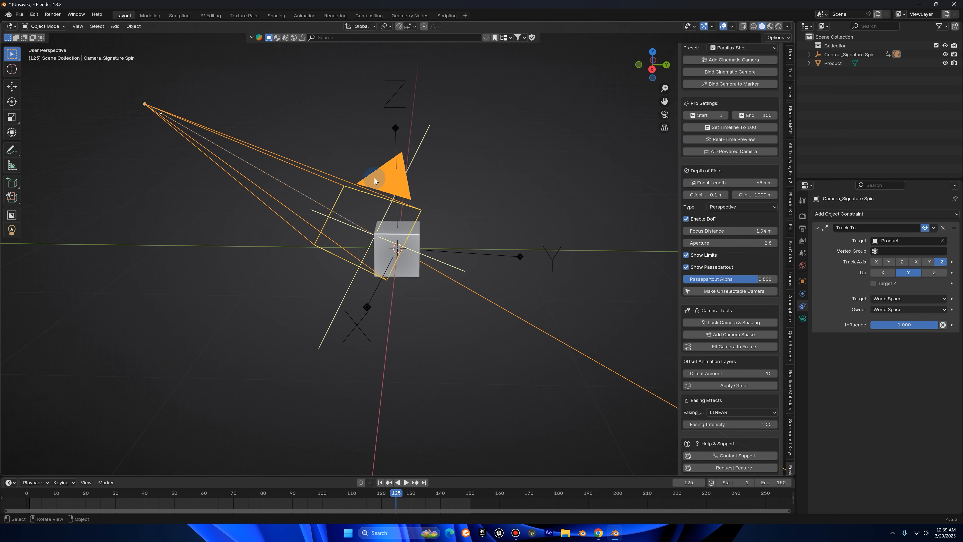
middle_click_drag(399, 189, 383, 214)
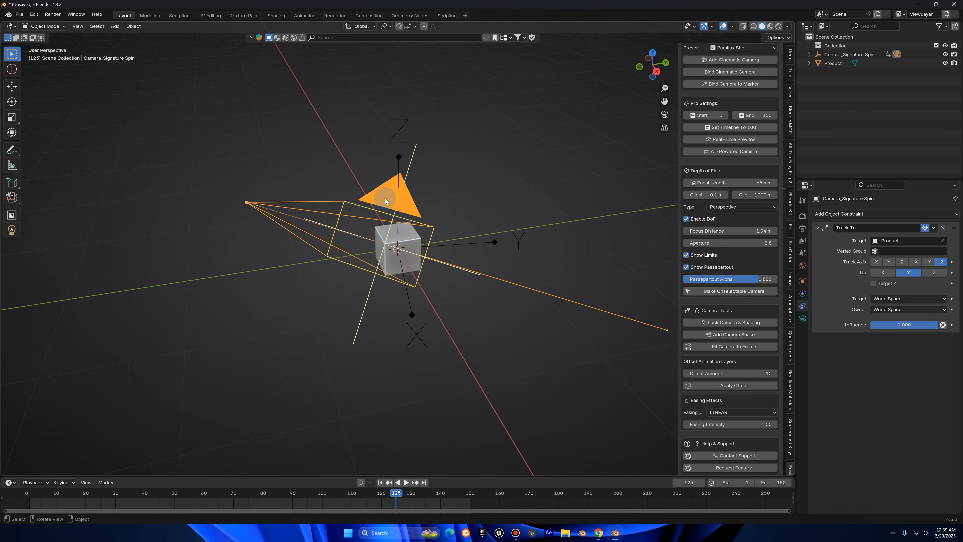
Make the Signature Spin camera unselectable, test selecting it in the viewport, and make it selectable again.
left_click(727, 292)
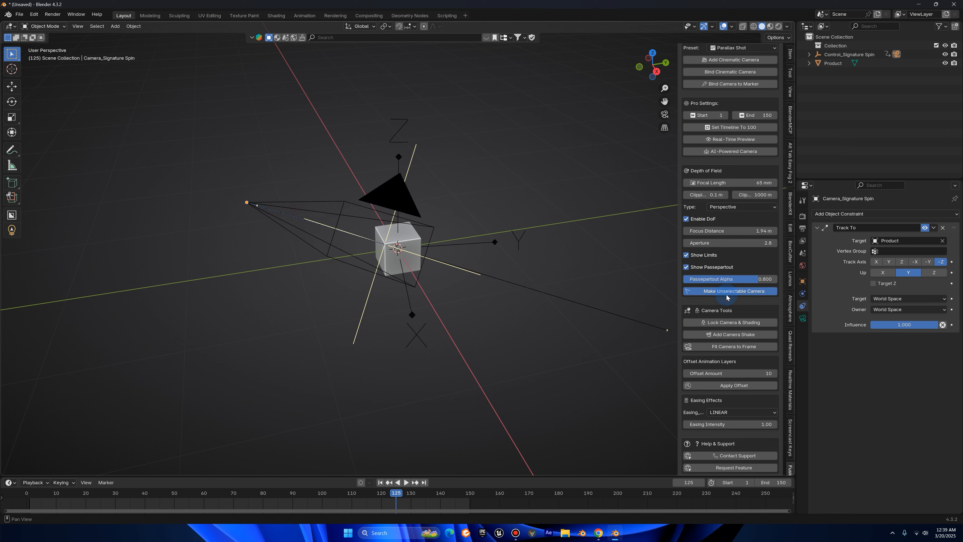
middle_click_drag(468, 272, 481, 221)
left_click(420, 185)
left_click(424, 188)
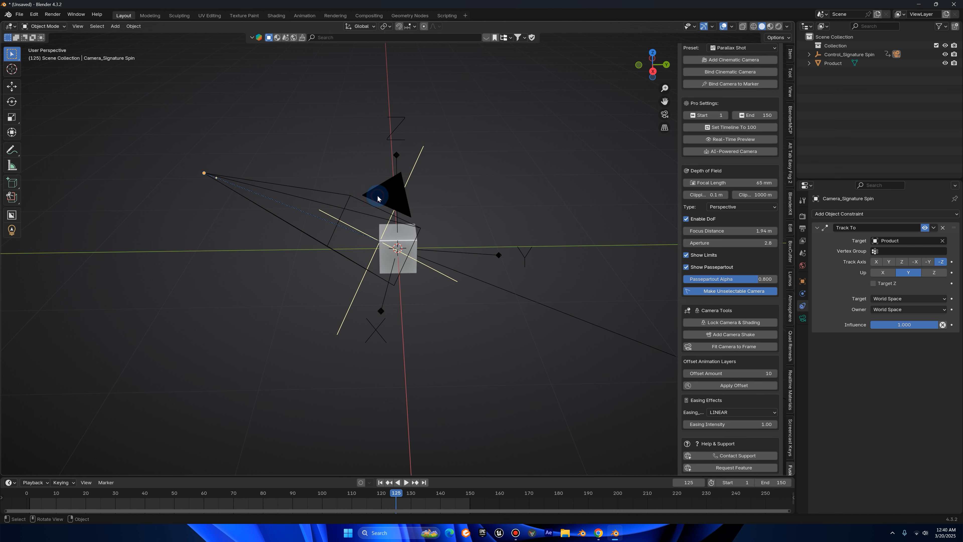
middle_click_drag(532, 254, 404, 217)
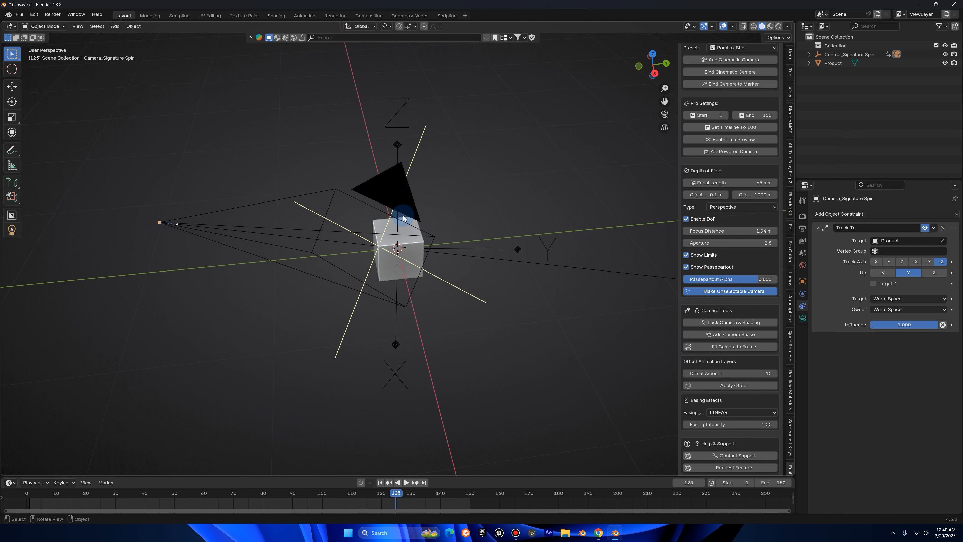
left_click(701, 291)
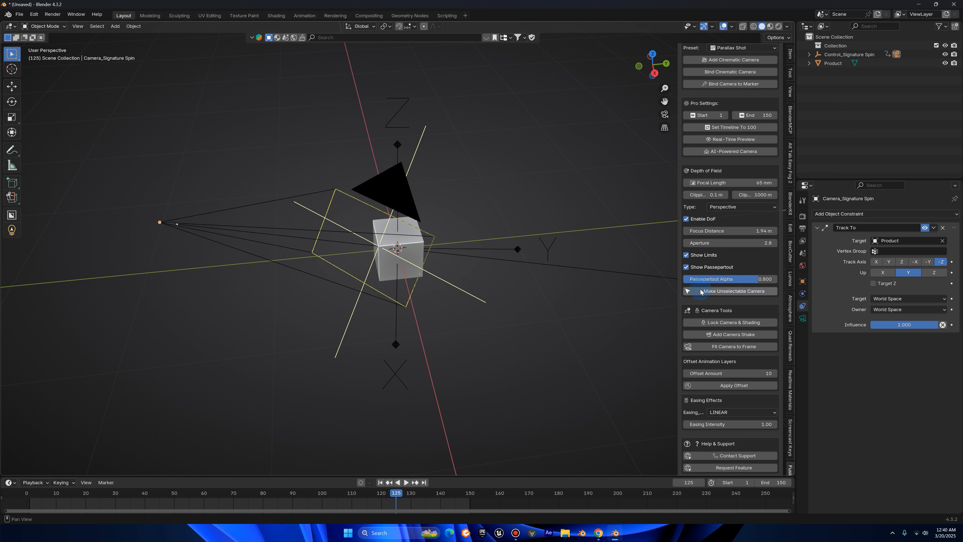
Apply Lock Camera & Shading to the Signature Spin camera and inspect the scene from other angles.
scroll(701, 290, "down", 3)
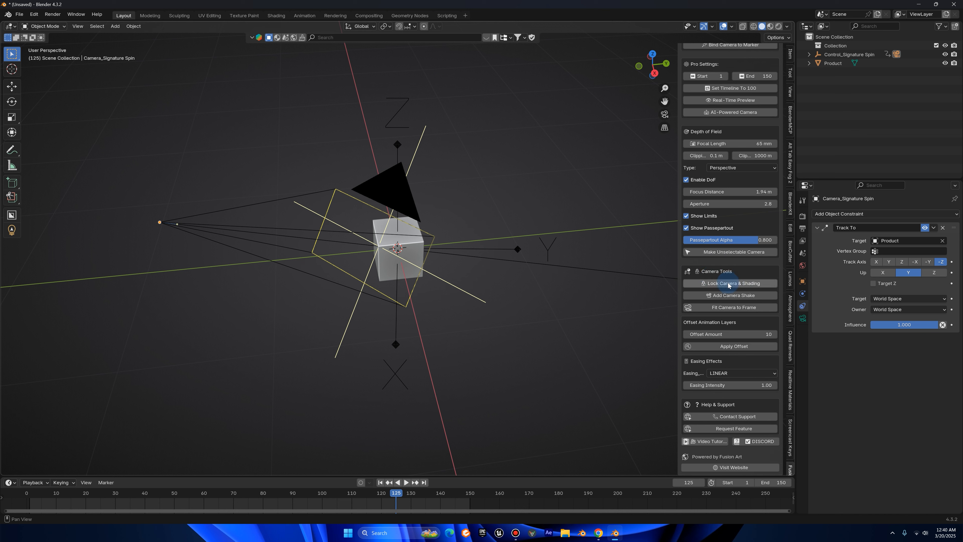
left_click(745, 284)
middle_click_drag(549, 284, 378, 216)
middle_click_drag(411, 162, 477, 215)
Delete the Signature Spin camera together with its control empty, keeping the Product cube.
left_click_drag(507, 155, 382, 181)
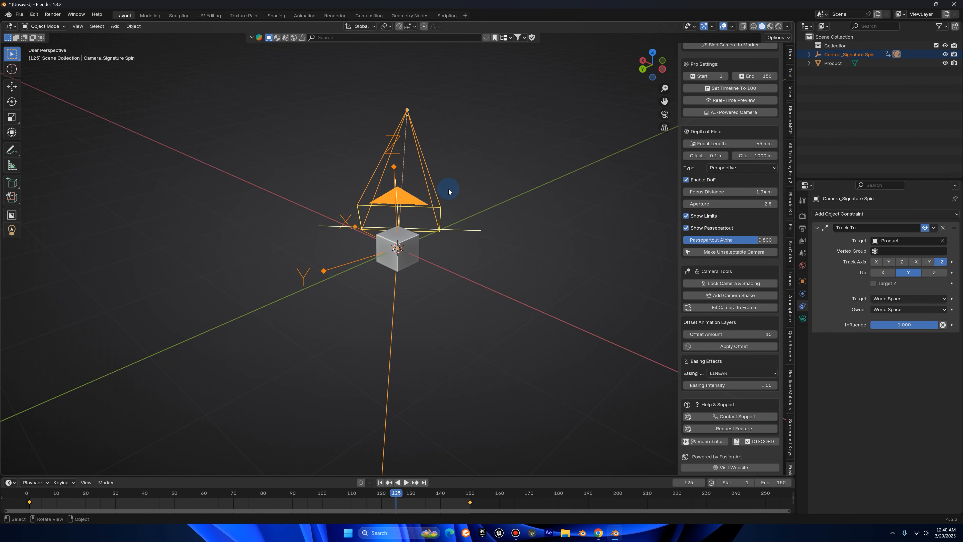
key("Delete")
key("shift+a")
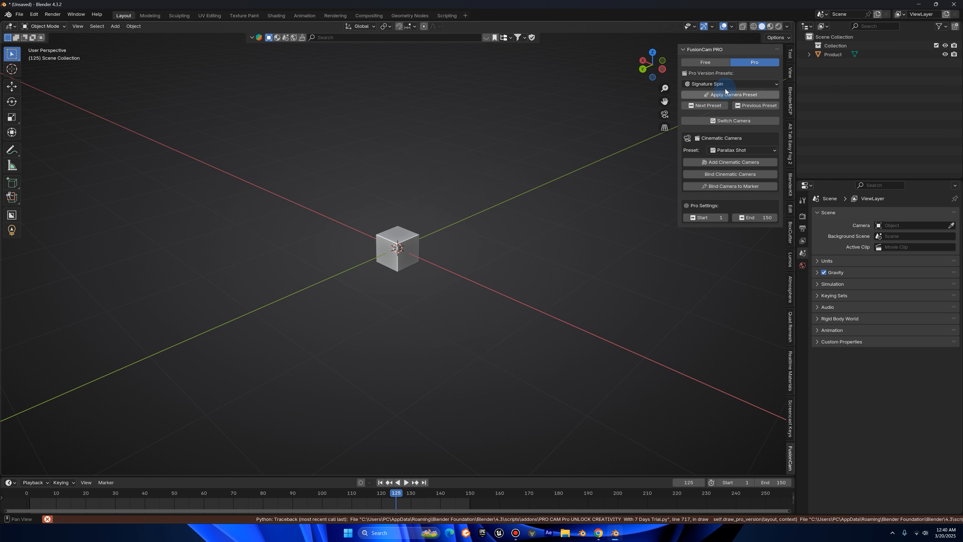
Add a cinematic camera with the Top-Down Shot preset to the scene.
left_click(735, 152)
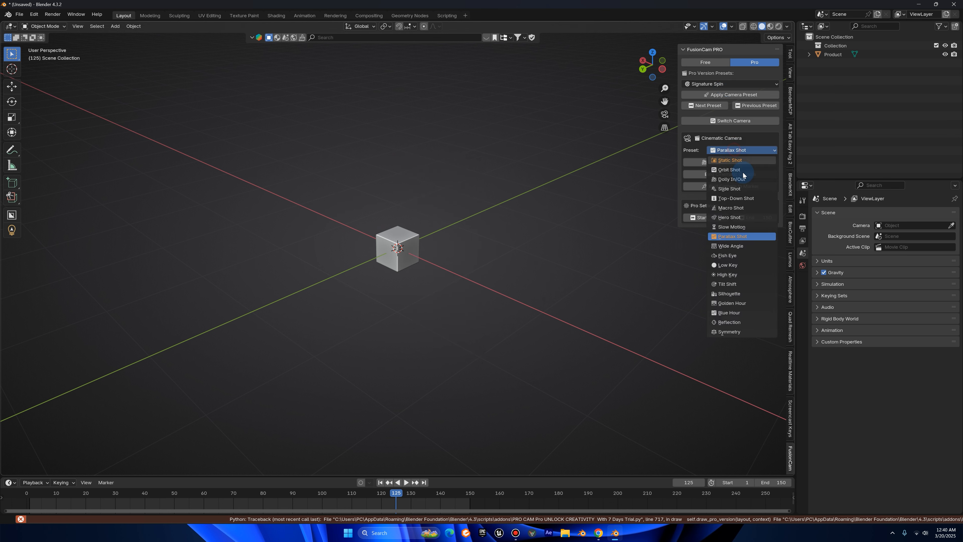
left_click(744, 199)
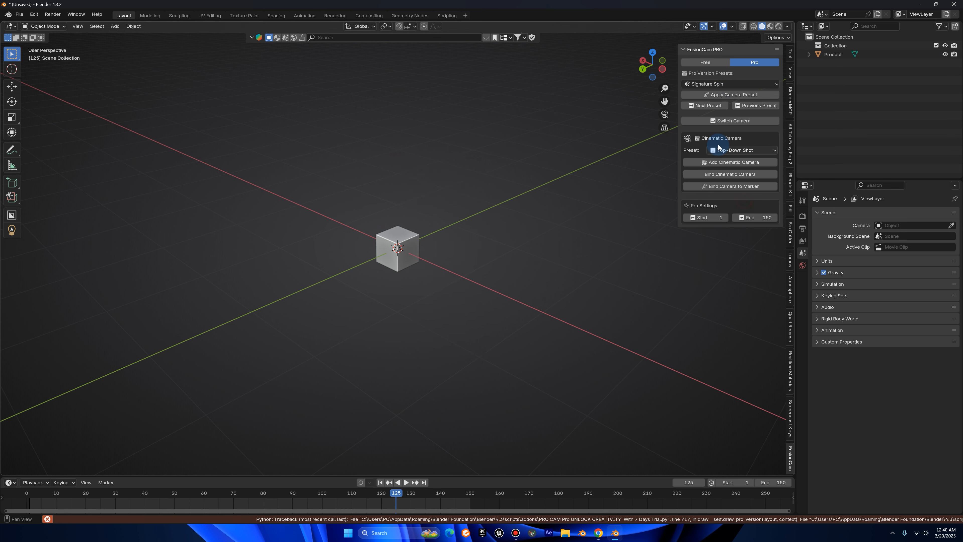
left_click(733, 163)
middle_click_drag(611, 172, 275, 239)
left_click(269, 230)
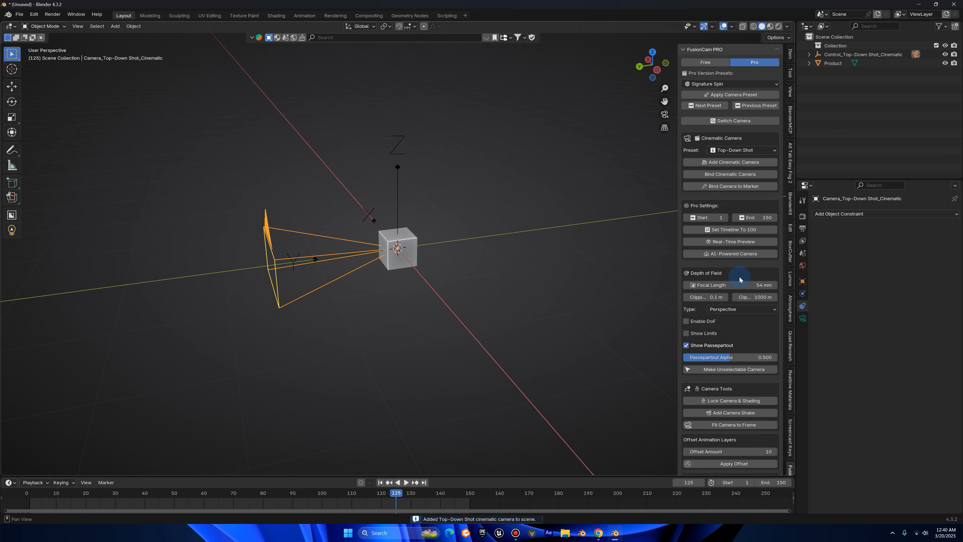
Move the Top-Down Shot camera to the opposite side of the Product cube.
middle_click_drag(433, 259, 476, 254)
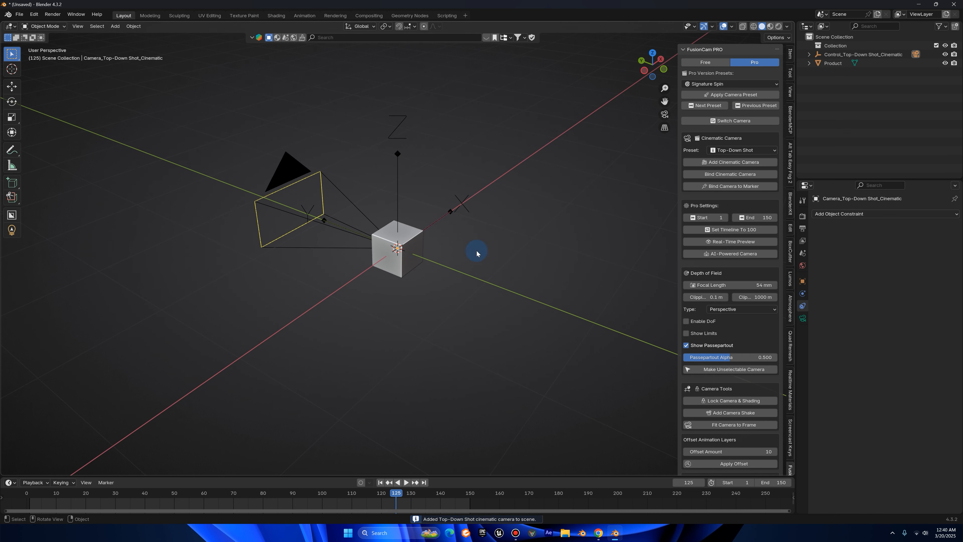
left_click(297, 175)
middle_click_drag(341, 230, 444, 242)
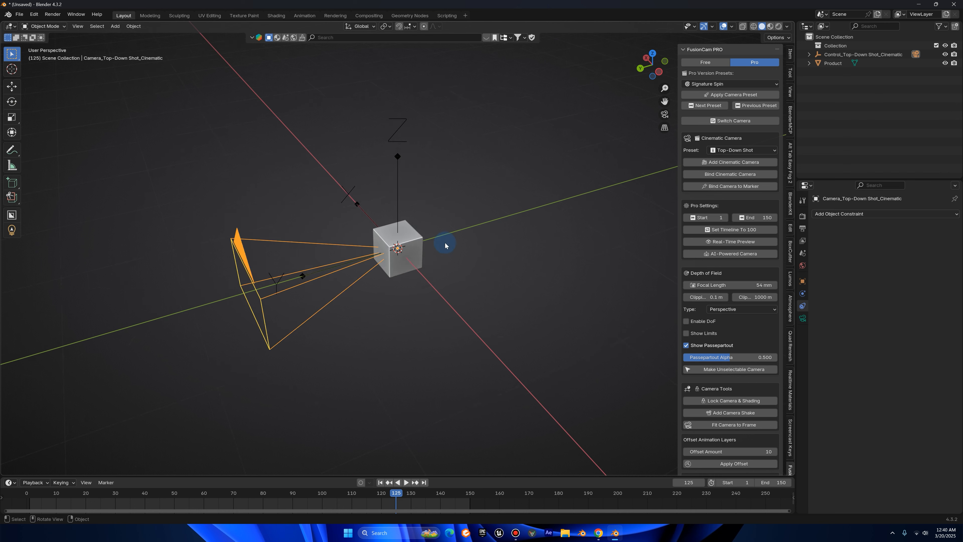
scroll(445, 242, "down", 2)
key("g")
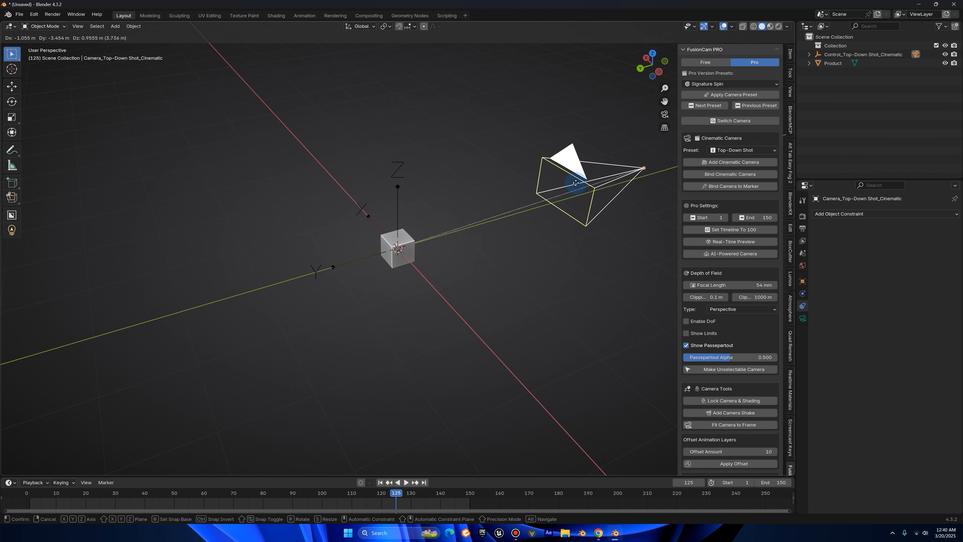
left_click(513, 233)
Bind the Top-Down Shot cinematic camera to the Product cube.
middle_click_drag(514, 233, 552, 214)
left_click(413, 242, "shift")
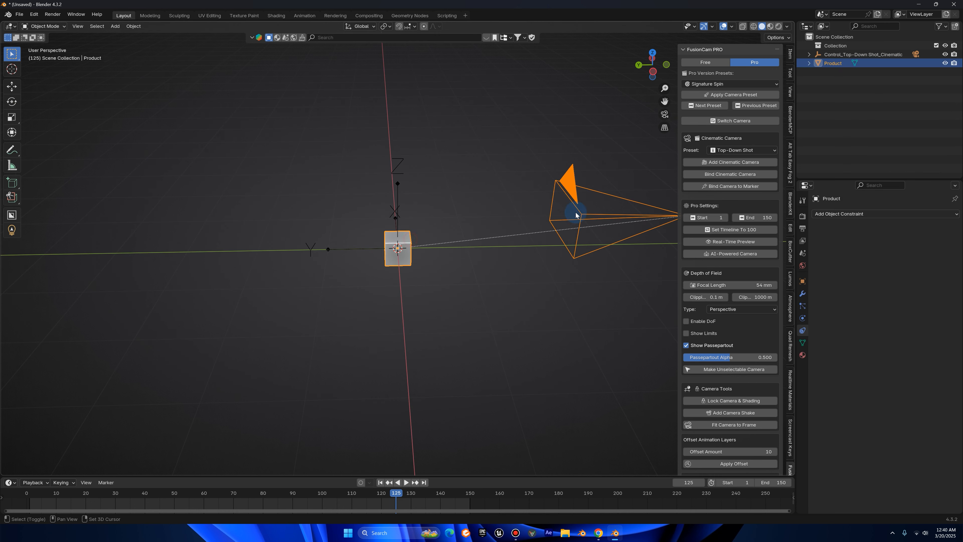
left_click(712, 174)
Reposition the bound Top-Down Shot camera around the Product cube and check its tracking through the camera view.
left_click(563, 230)
middle_click_drag(550, 221, 550, 230)
key("g")
left_click(234, 213)
mouse_move(357, 261)
middle_mouse_down()
mouse_move(510, 279)
mouse_move(514, 58)
mouse_move(494, 186)
mouse_move(428, 208)
mouse_move(333, 157)
mouse_move(383, 222)
mouse_move(327, 227)
mouse_move(303, 248)
mouse_move(351, 244)
middle_mouse_up()
key("KP_0")
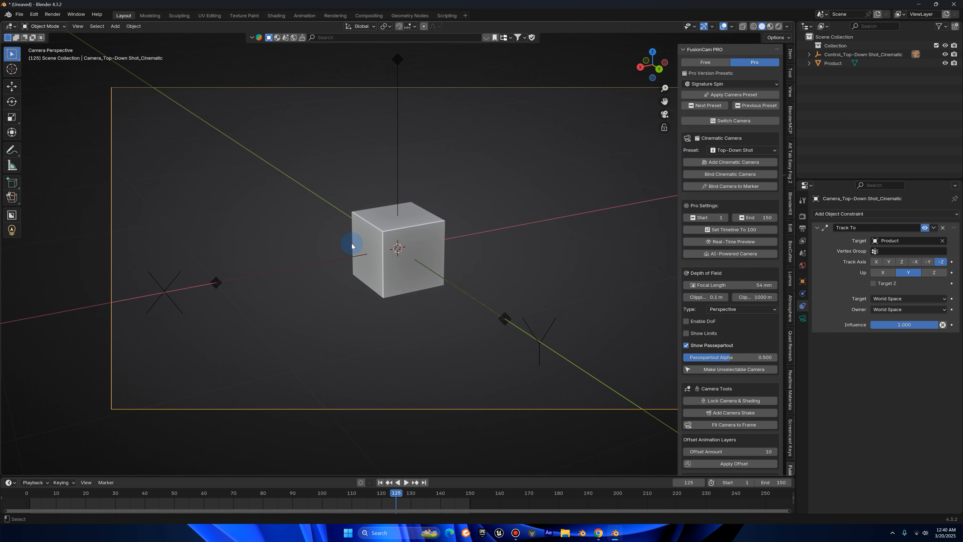
scroll(353, 239, "down", 1)
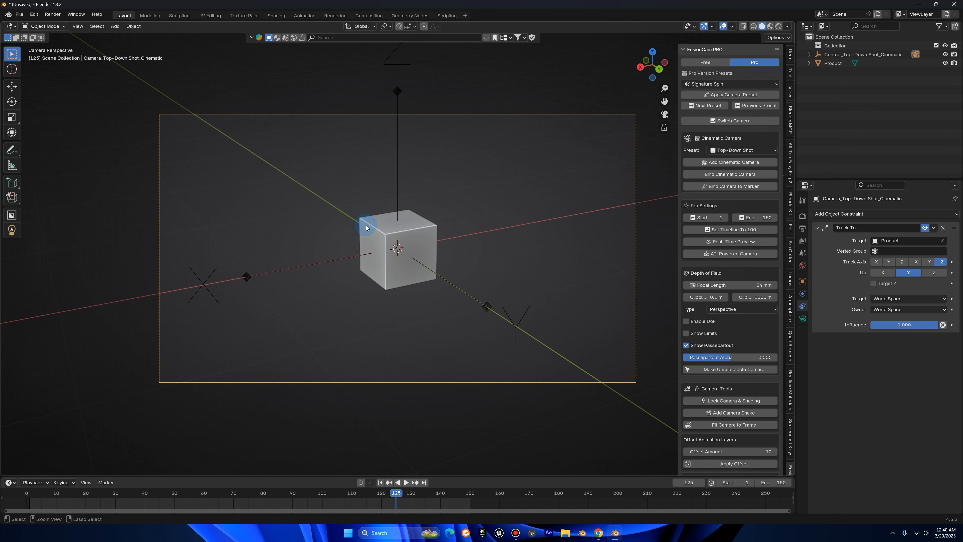
Frame the Product cube from another angle and apply Lock Camera & Shading to the Top-Down Shot camera.
right_click(451, 180)
scroll(535, 165, "up", 2)
scroll(536, 168, "down", 1)
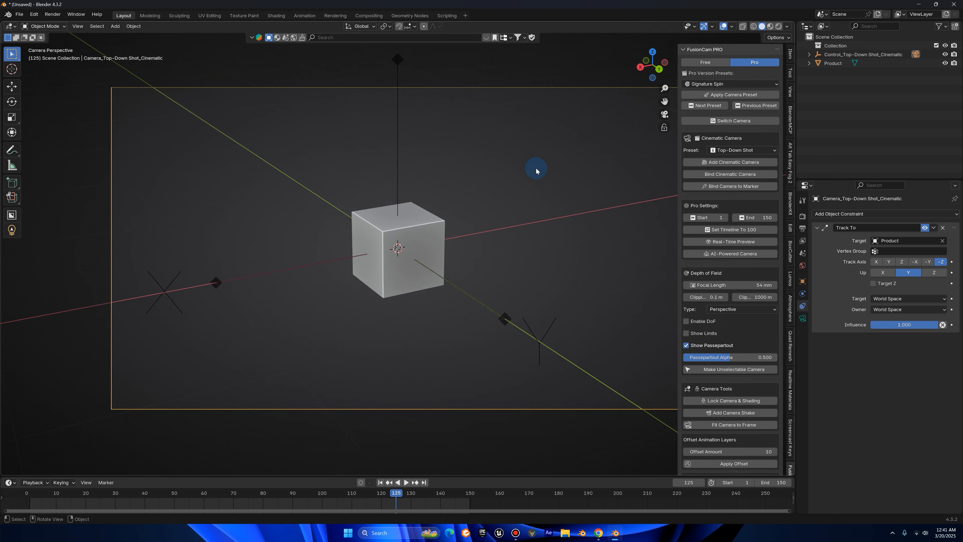
middle_click_drag(536, 168, 549, 193)
middle_click_drag(470, 243, 386, 212)
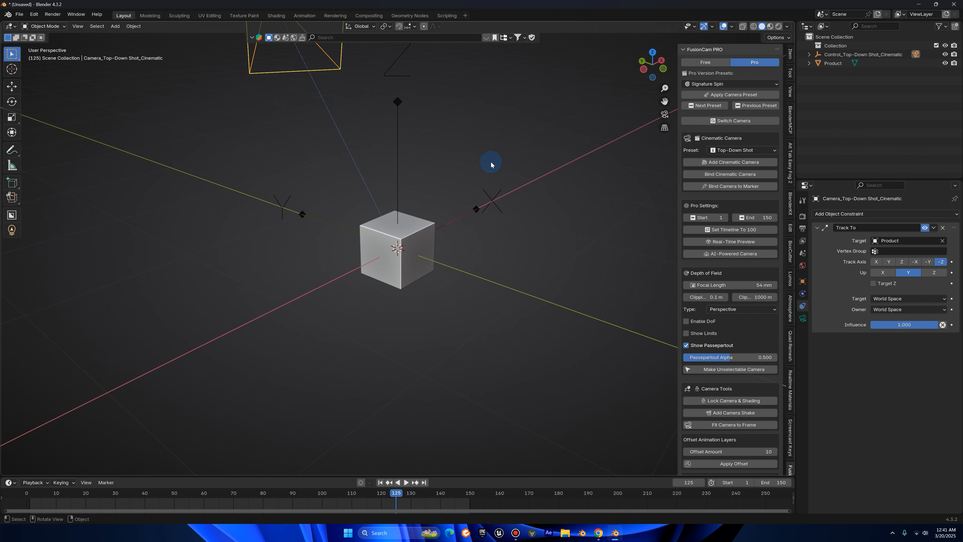
middle_click_drag(491, 164, 495, 272)
scroll(724, 250, "down", 2)
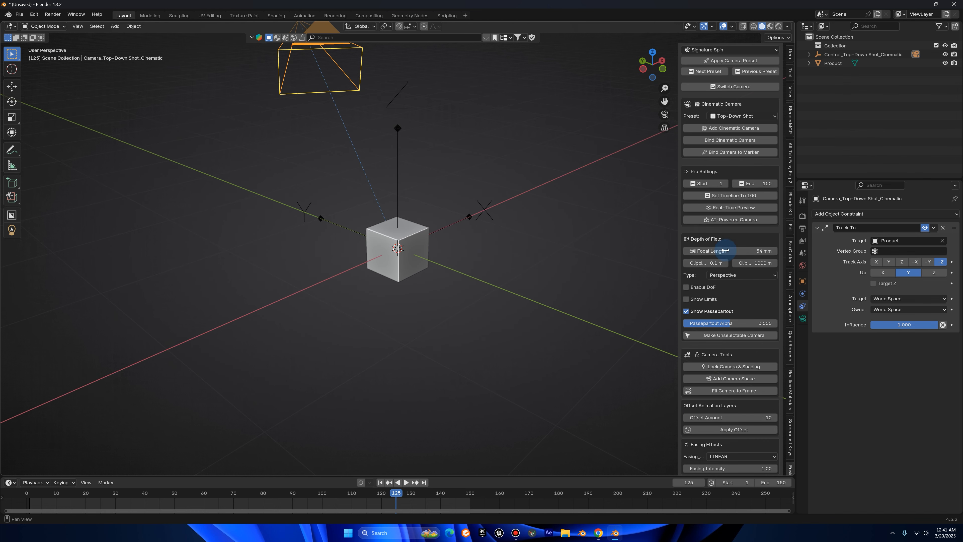
scroll(735, 293, "down", 1)
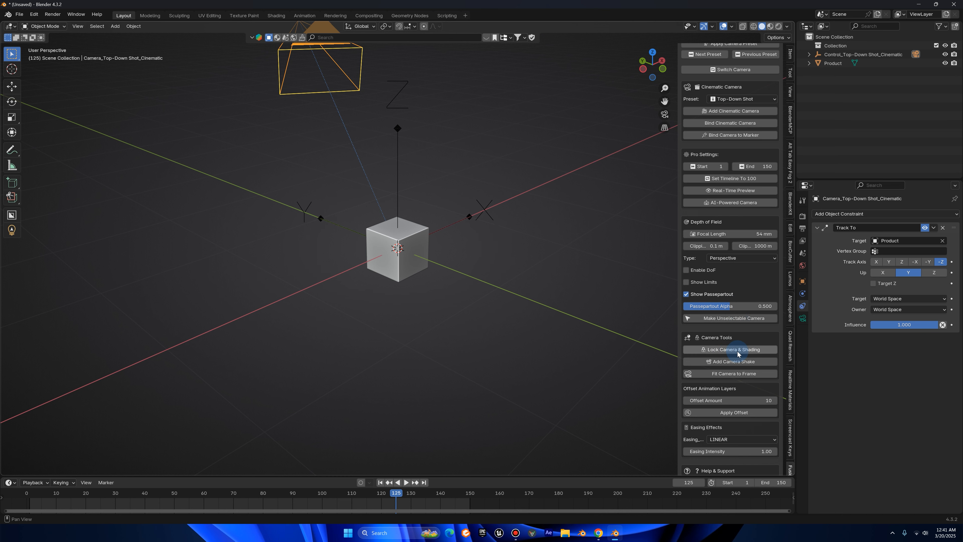
scroll(462, 216, "down", 2)
scroll(462, 214, "up", 2)
mouse_move(492, 239)
middle_mouse_down("shift")
mouse_move(470, 242)
mouse_move(486, 236)
middle_mouse_up("shift")
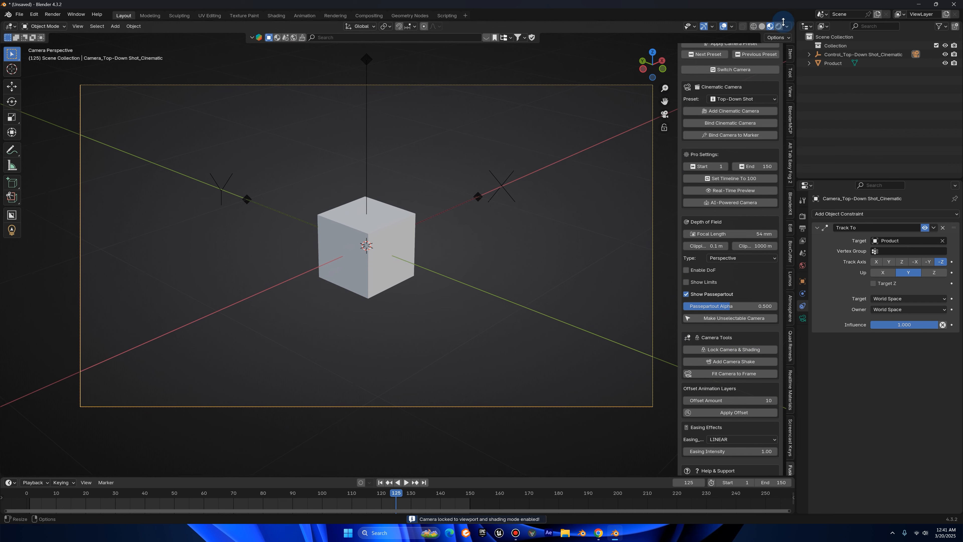
Return the viewport to solid shading and reapply Lock Camera & Shading from a new viewing angle.
middle_click_drag(670, 312, 705, 339)
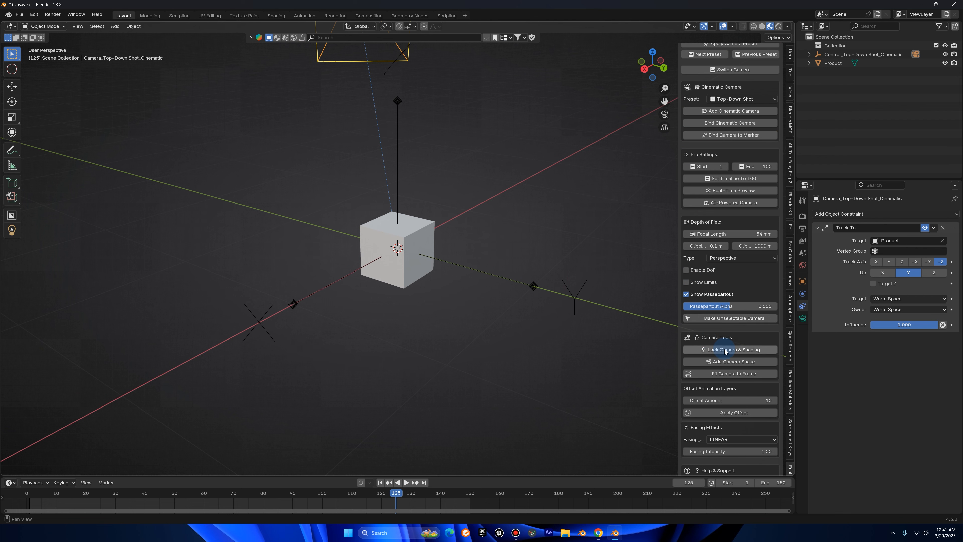
left_click(762, 26)
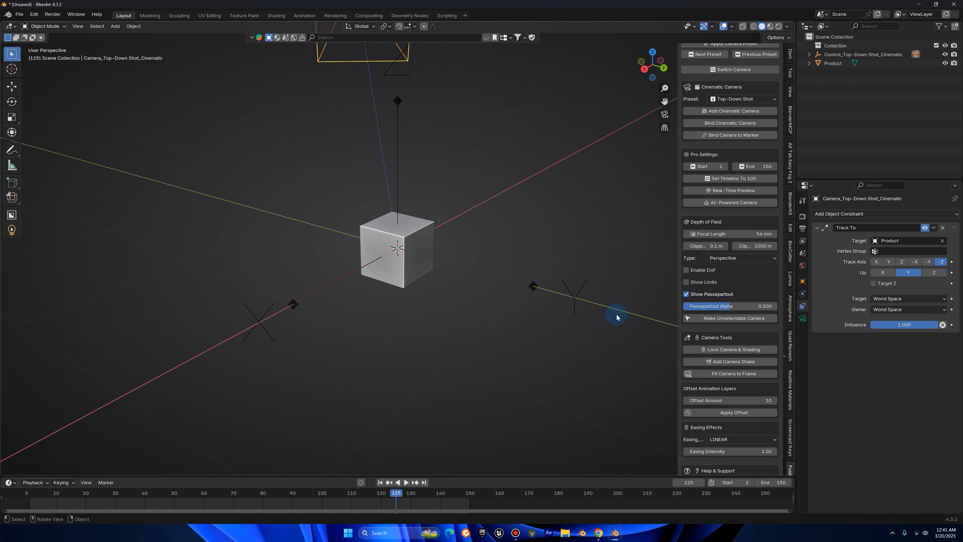
left_click(715, 349)
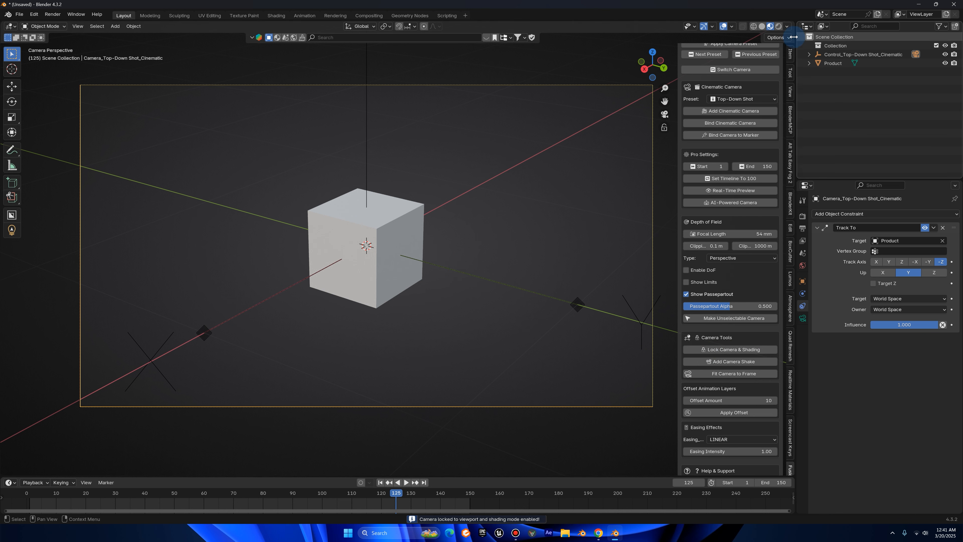
Add Camera Shake to the Top-Down Shot camera and play the animation back.
scroll(721, 290, "down", 2)
scroll(722, 289, "down", 3)
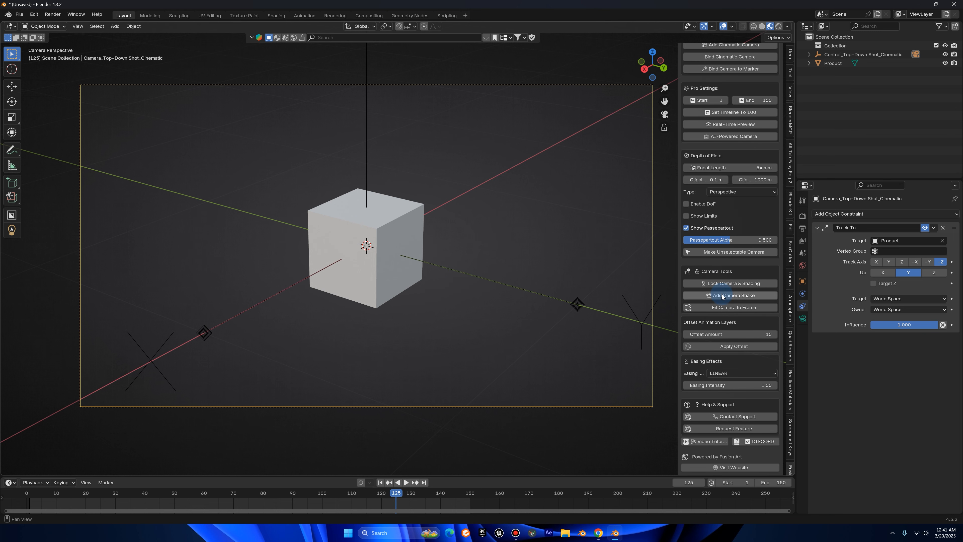
left_click(716, 296)
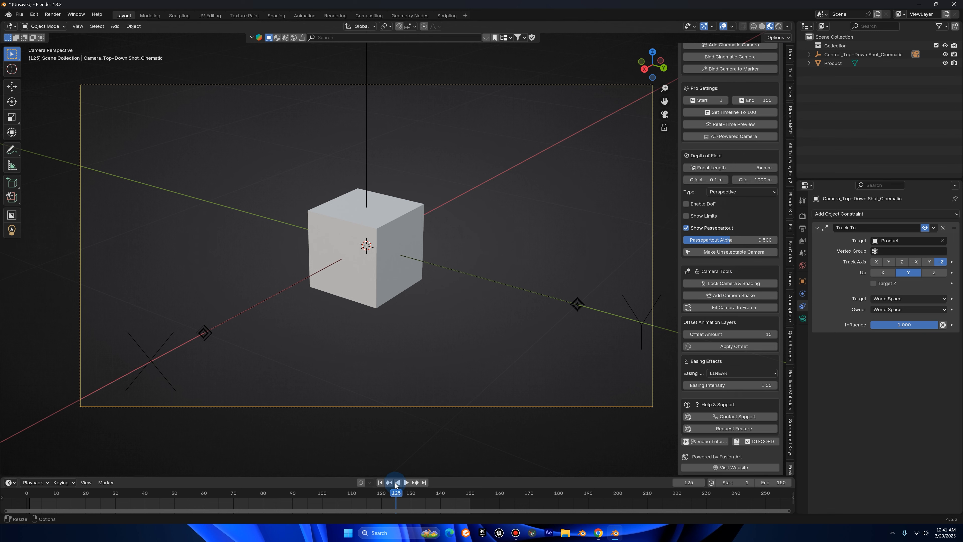
left_click(741, 296)
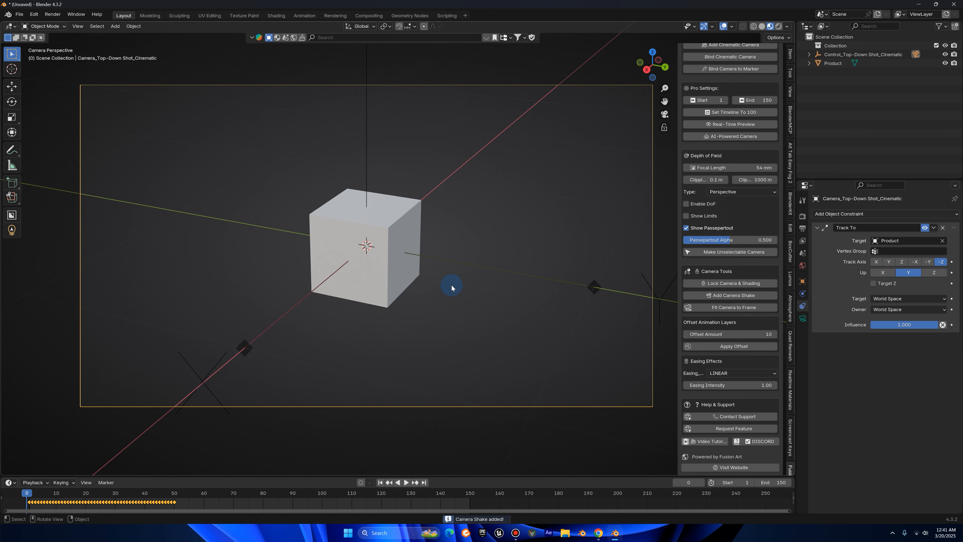
key("space")
key("space")
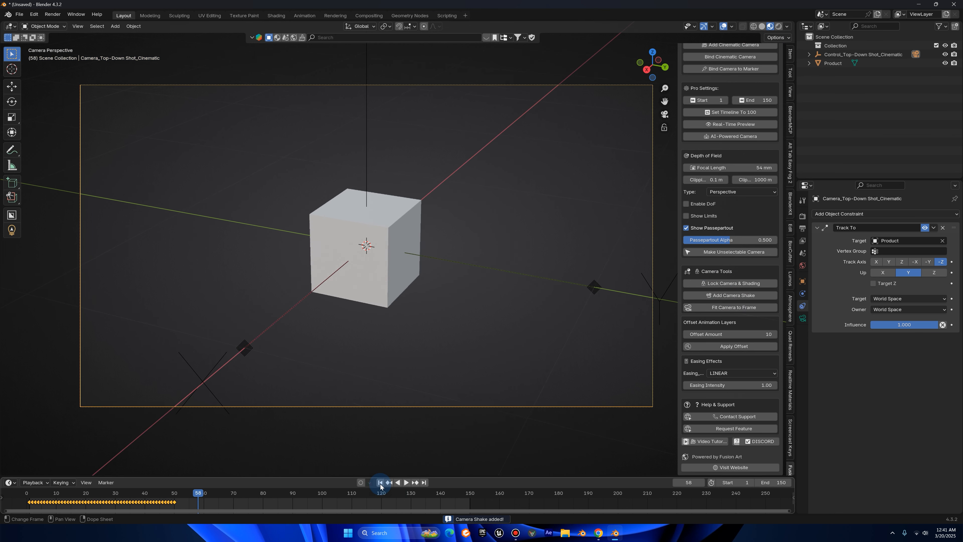
Scale the shake keyframes from frame 1 out to frame 150 and play the slower shake.
left_click(380, 482)
left_click_drag(349, 476, 347, 450)
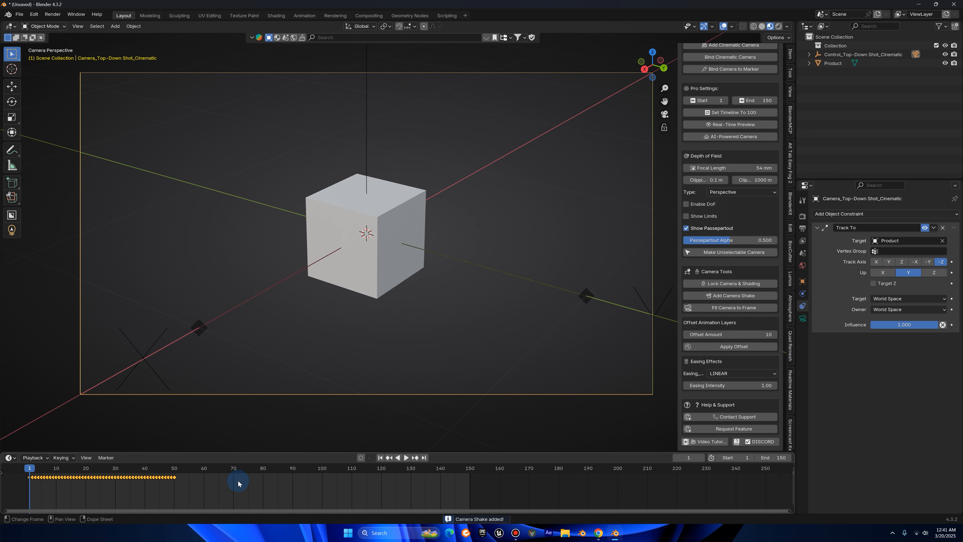
key("s")
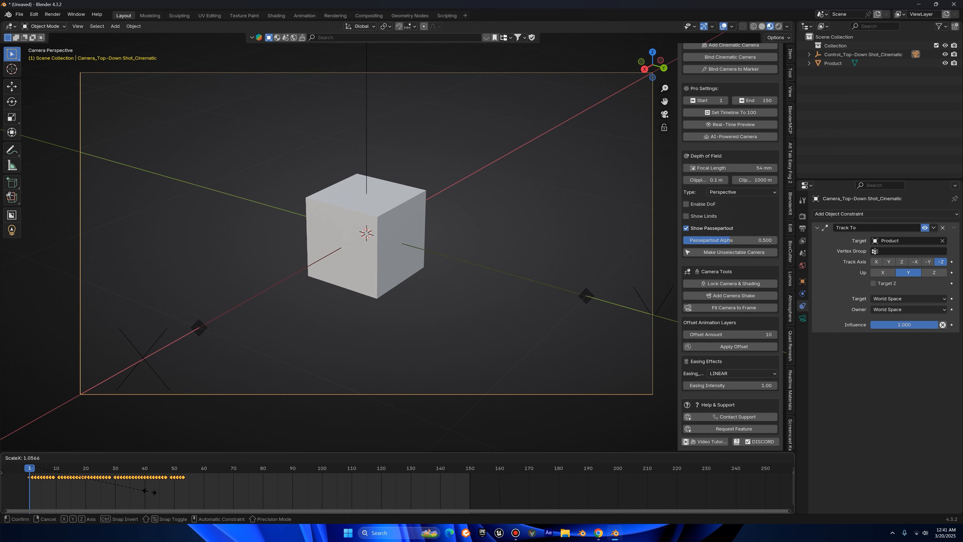
left_click(366, 501)
key("space")
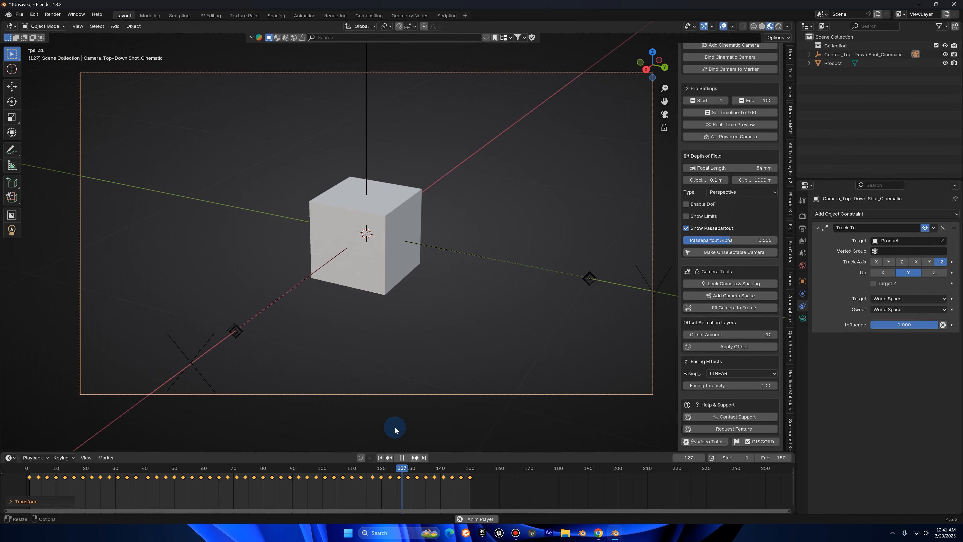
key("space")
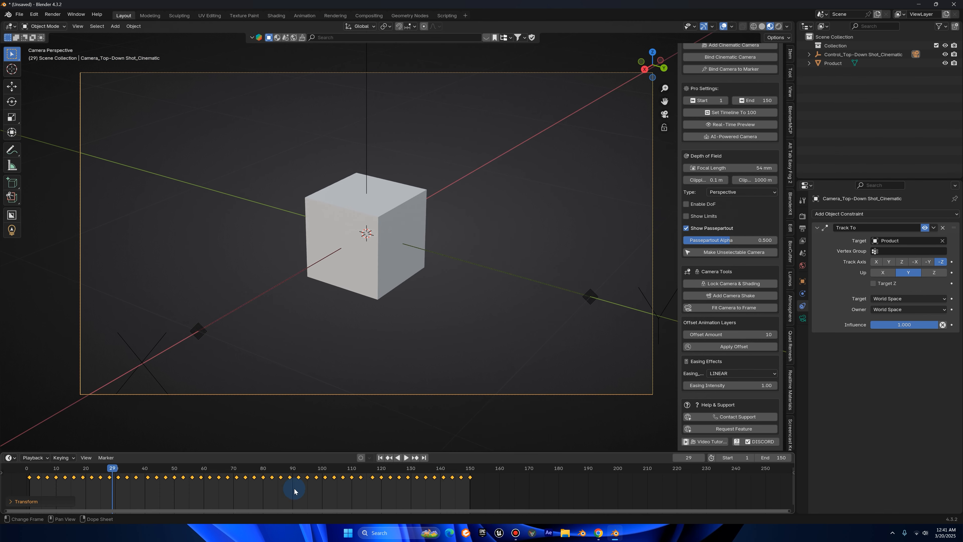
Return to frame 1, restore solid shading outside the camera view, and delete all the camera's shake keyframes.
left_click(381, 458)
key("KP_0")
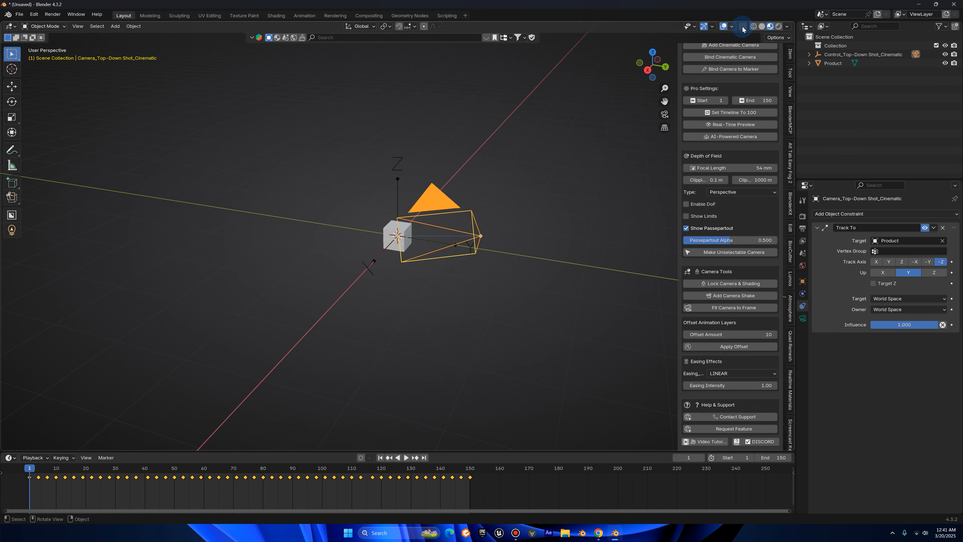
middle_click_drag(469, 185, 499, 164)
left_click_drag(470, 166, 486, 210)
left_click(541, 124)
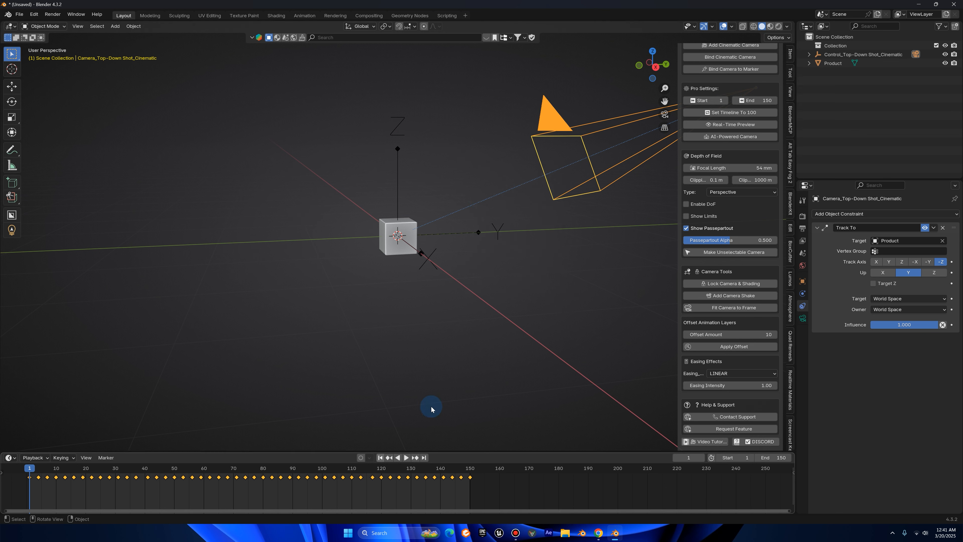
key("x")
left_click(453, 489)
Remove the Track To constraint from the Top-Down Shot camera and move the camera in the scene.
middle_click_drag(511, 229, 530, 243)
left_click(943, 228)
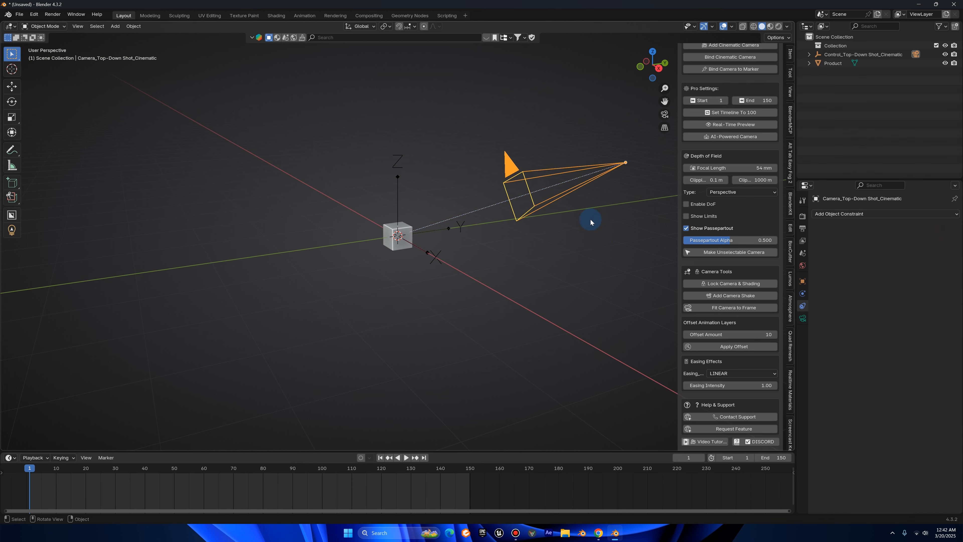
middle_click_drag(591, 217, 501, 221)
left_click_drag(501, 221, 259, 230)
middle_click_drag(258, 230, 632, 119)
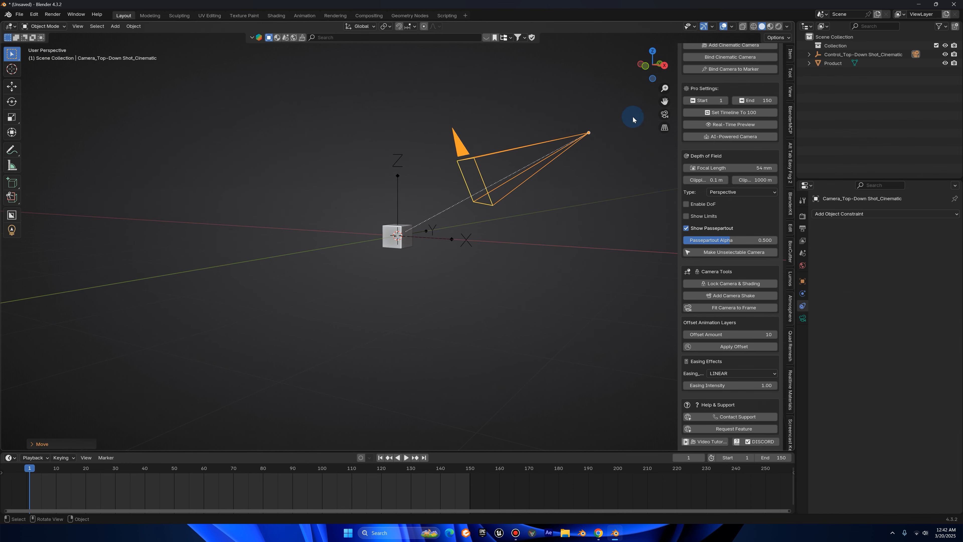
Look through the Top-Down Shot camera and move it until the Product cube is out of frame.
left_click(664, 115)
key("g")
left_click(565, 129)
key("g")
right_click(735, 395)
scroll(265, 321, "down", 1)
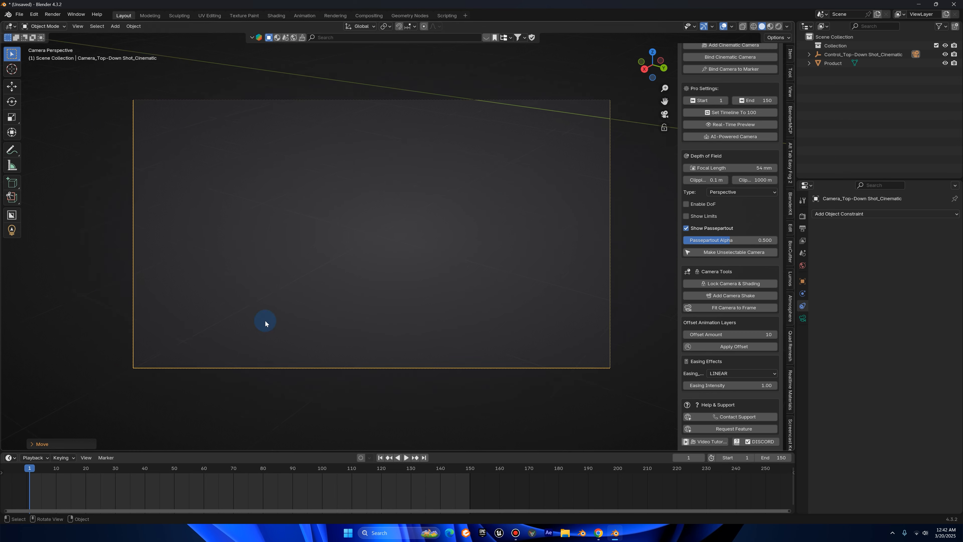
middle_click_drag(266, 321, 259, 348)
scroll(259, 348, "down", 15)
key("g")
right_click(385, 305)
scroll(442, 290, "up", 7)
middle_click_drag(425, 273, 275, 254, "shift")
key("g")
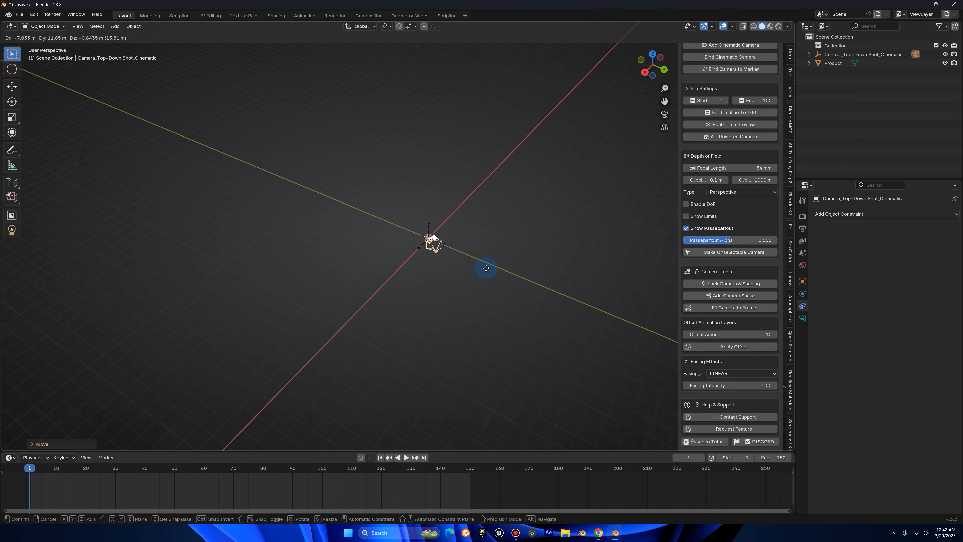
right_click(484, 269)
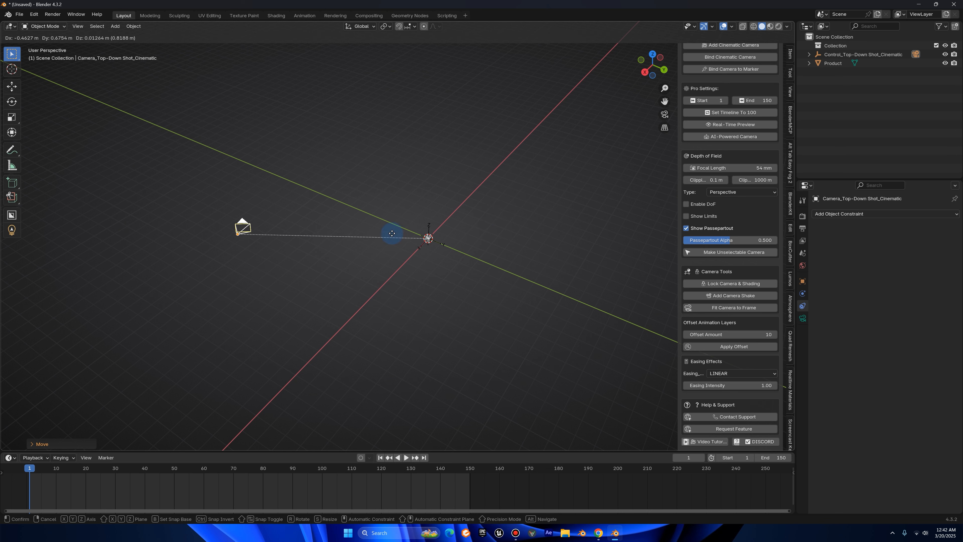
Apply Fit Camera to Frame while looking through the Top-Down Shot camera.
left_click(663, 116)
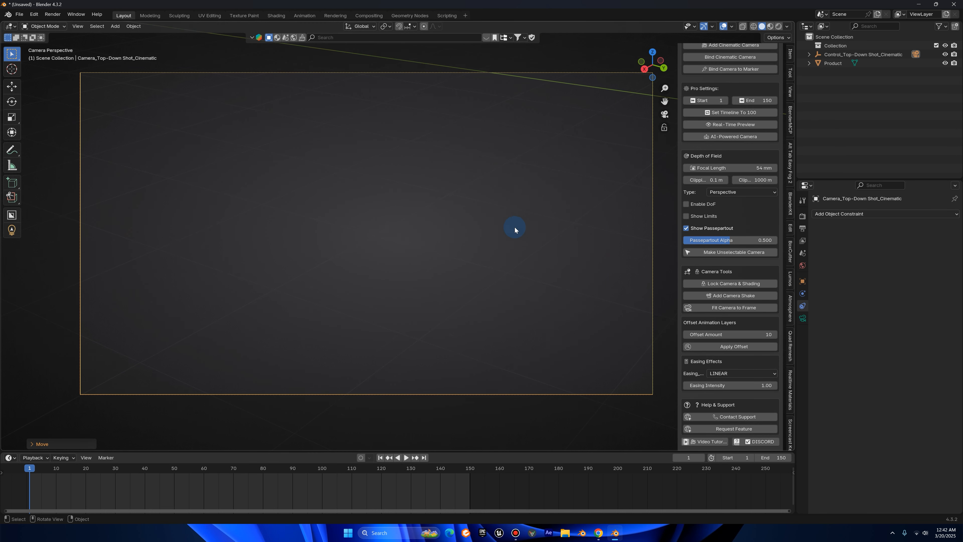
left_click(720, 308)
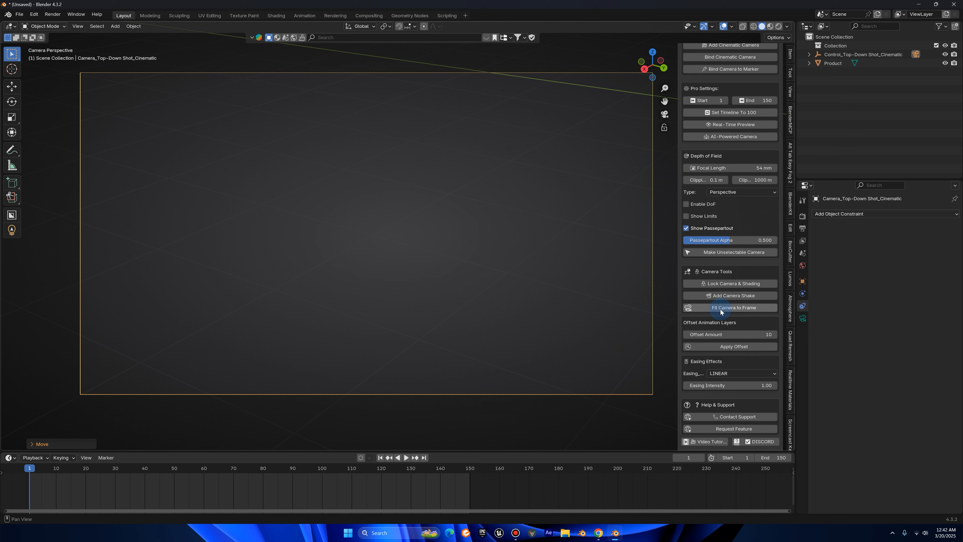
left_click(726, 308)
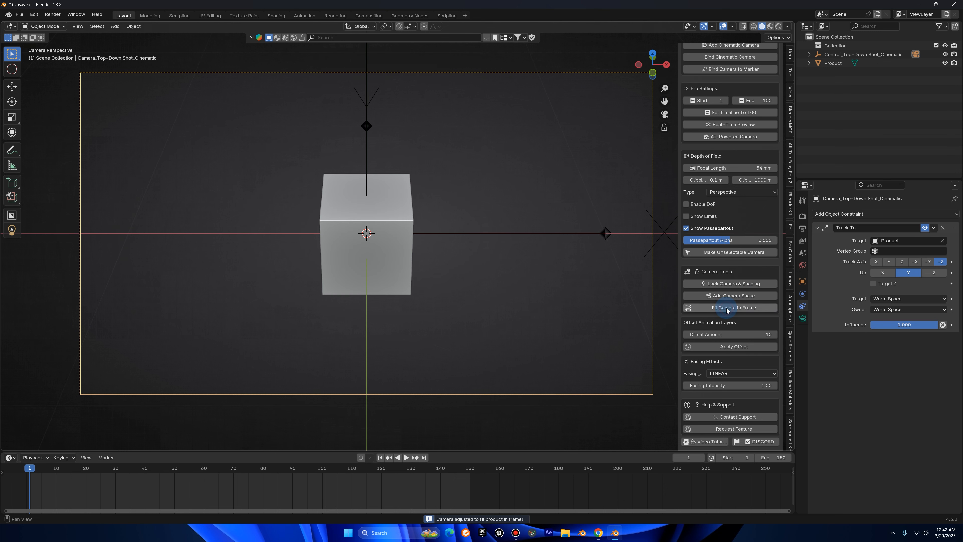
Inspect the fitted camera's placement from outside and its framing of the Product cube through the camera view.
scroll(394, 256, "down", 1)
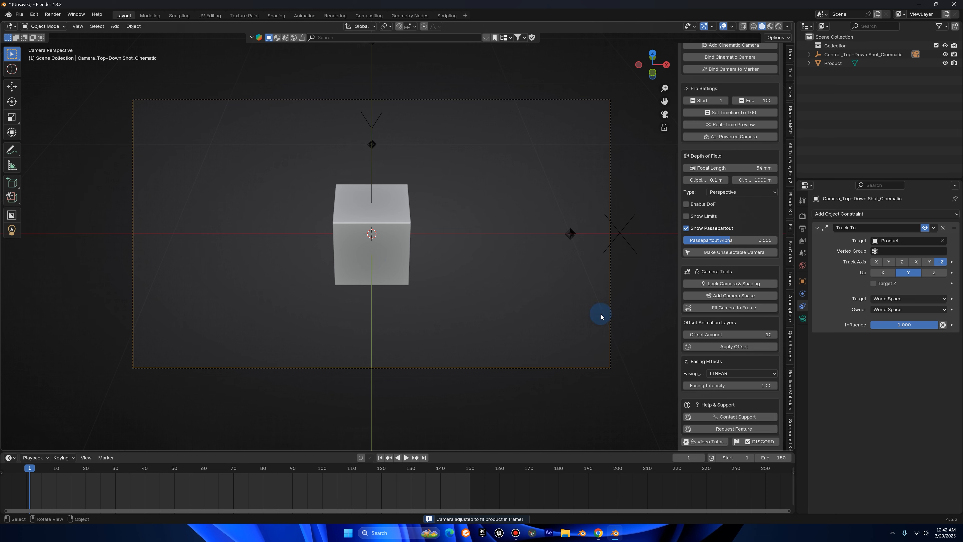
middle_click_drag(441, 286, 624, 138)
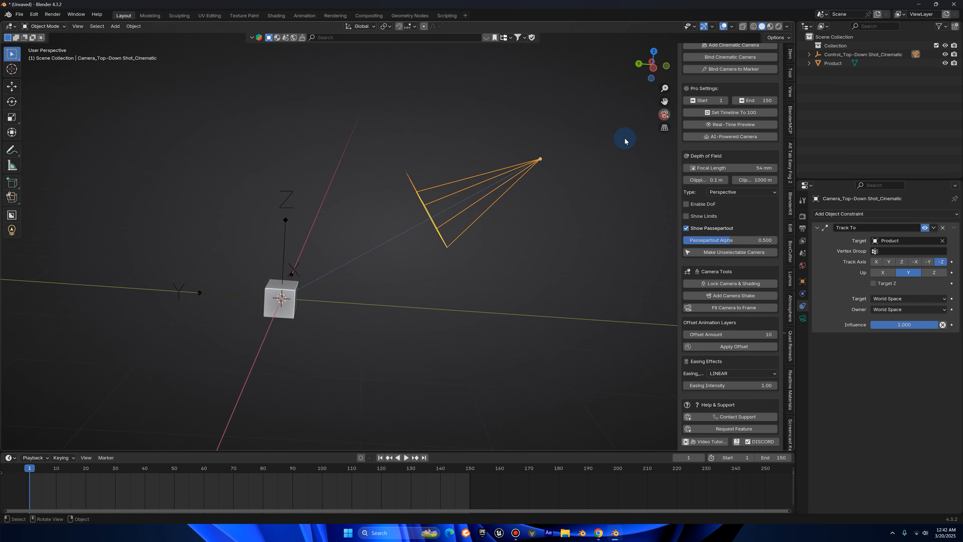
left_click(664, 115)
key("g")
right_click(607, 191)
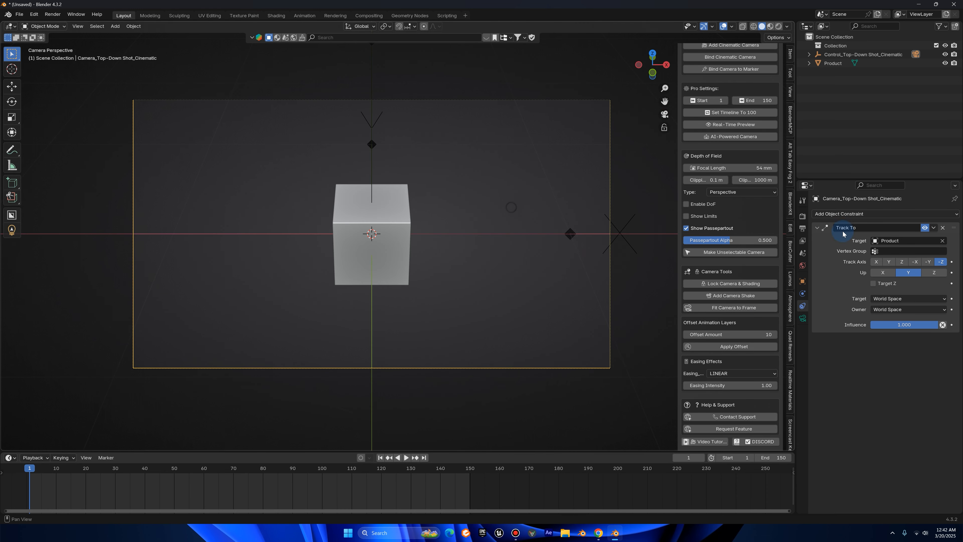
Remove the Track To constraint from the Top-Down Shot camera, and move and freely rotate it until the Product cube leaves the frame.
left_click(943, 229)
key("g")
left_click(274, 221)
key("r")
key("r")
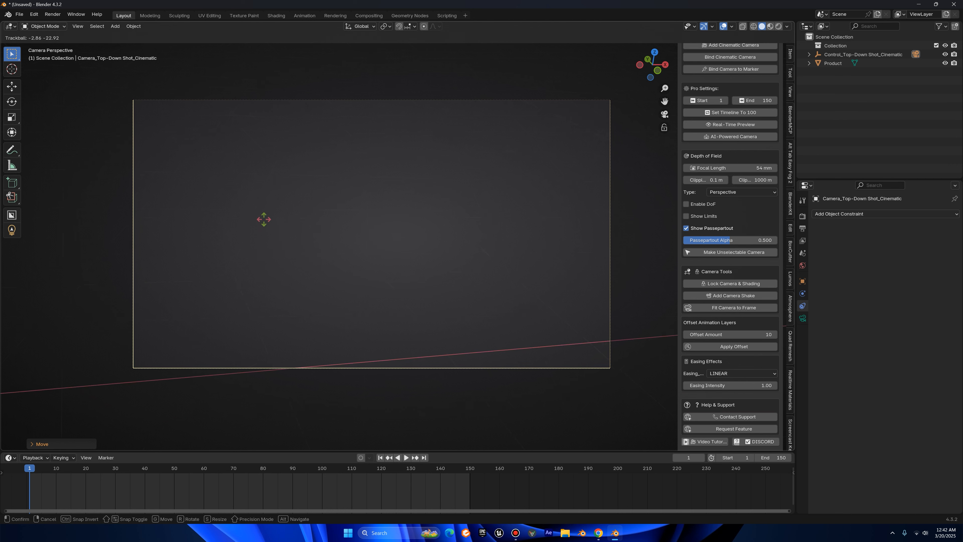
left_click(248, 208)
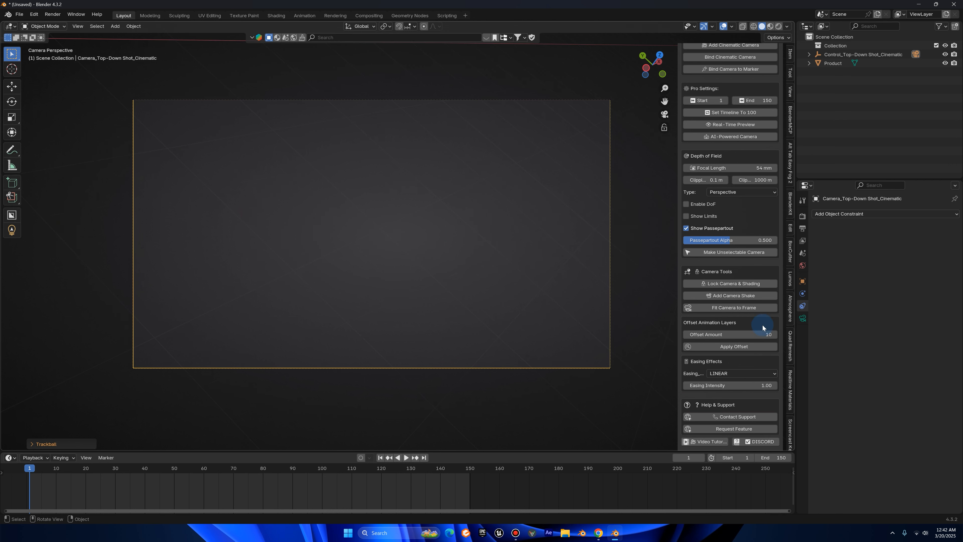
Apply Fit Camera to Frame to the Top-Down Shot camera and test its tracking of the Product cube with a trial move.
left_click(752, 308)
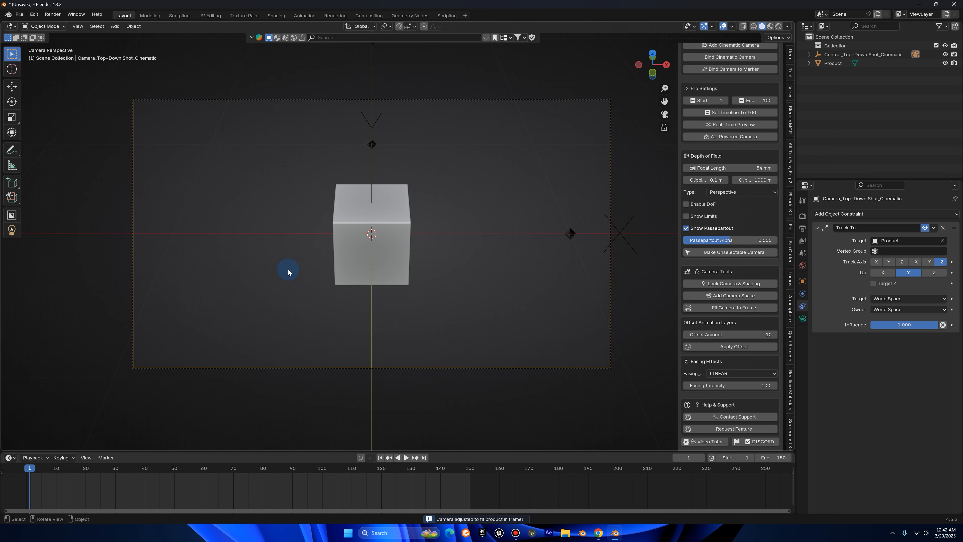
key("space")
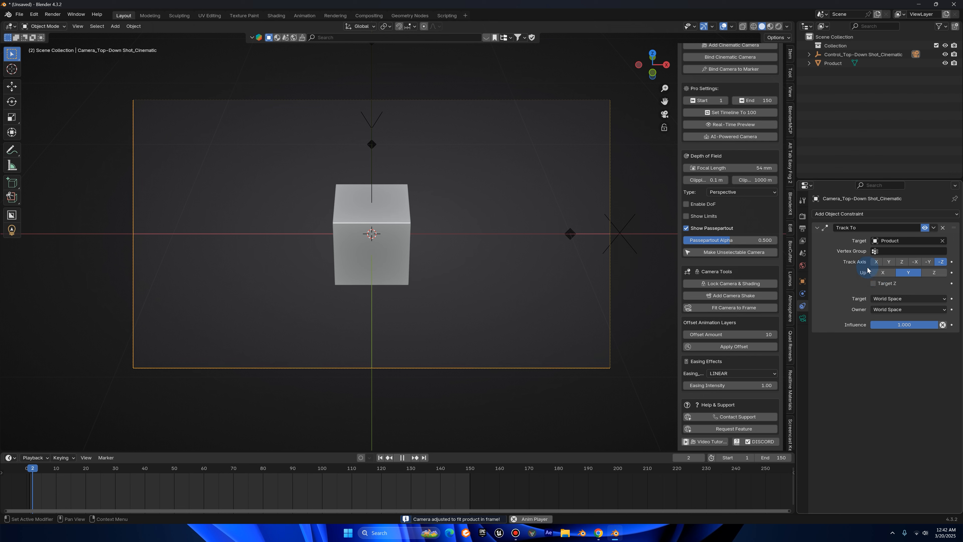
key("space")
key("g")
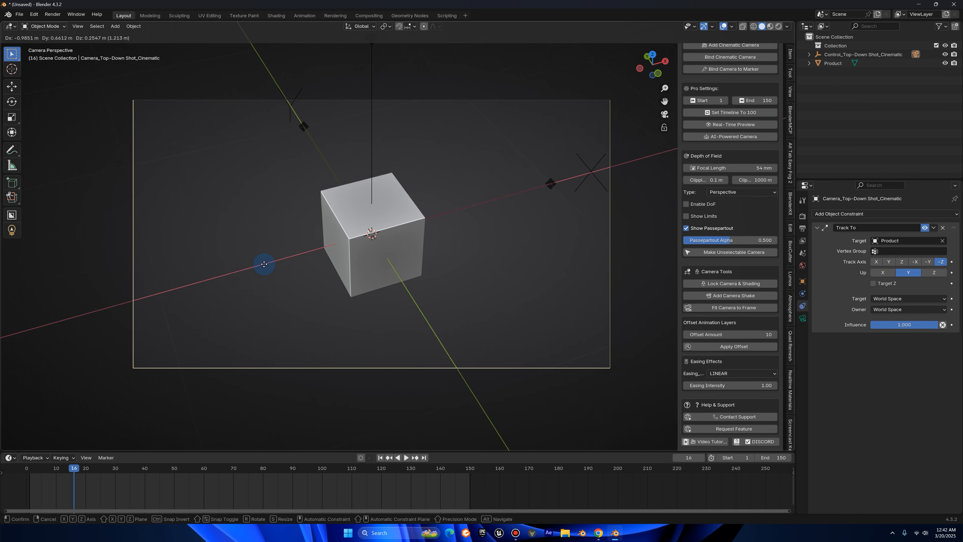
right_click(272, 254)
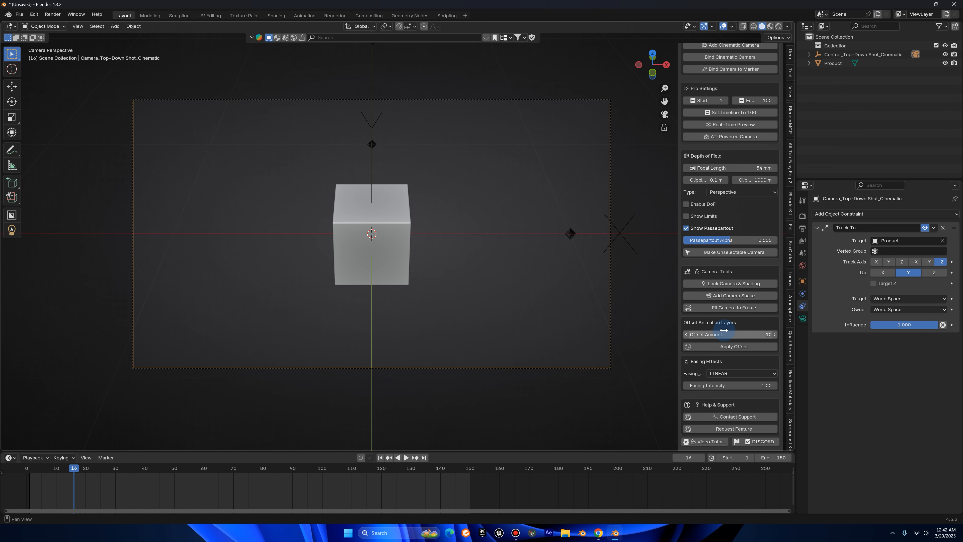
Apply the 10-frame animation offset, and delete the Top-Down Shot camera together with its control object.
left_click(722, 348)
middle_click_drag(444, 328, 451, 310)
left_click_drag(354, 213, 419, 233)
key("Delete")
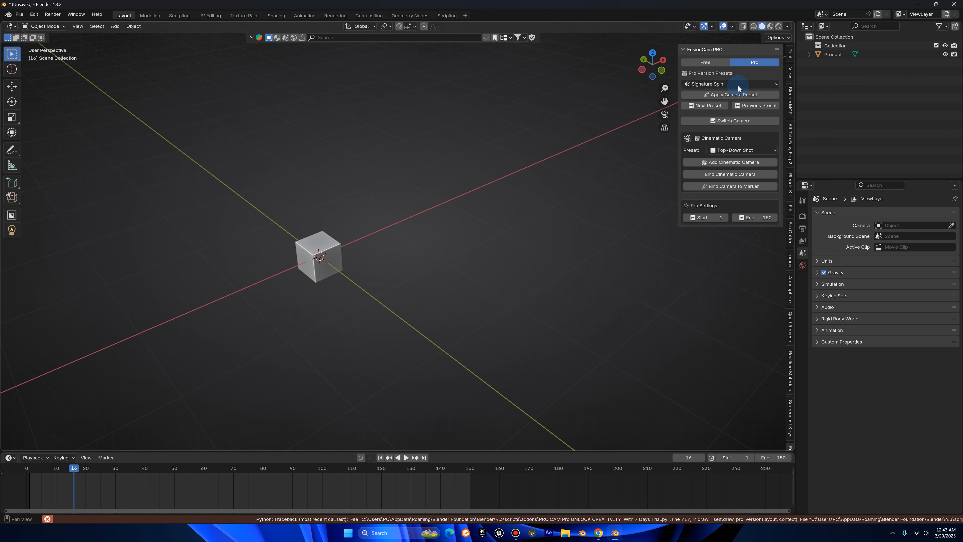
Apply the Low Angle camera preset to the Product cube, preview its animation and return to the first frame.
left_click(738, 84)
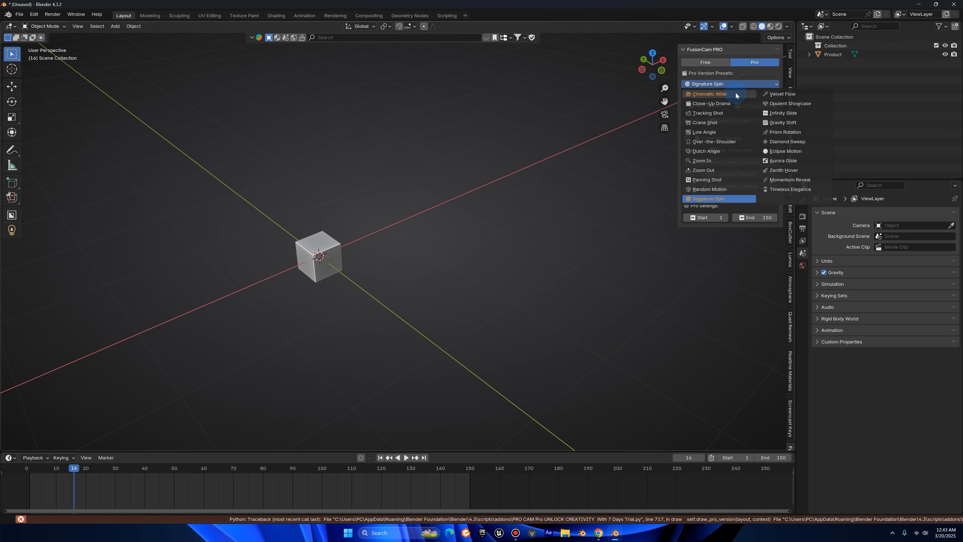
left_click(721, 135)
left_click(721, 96)
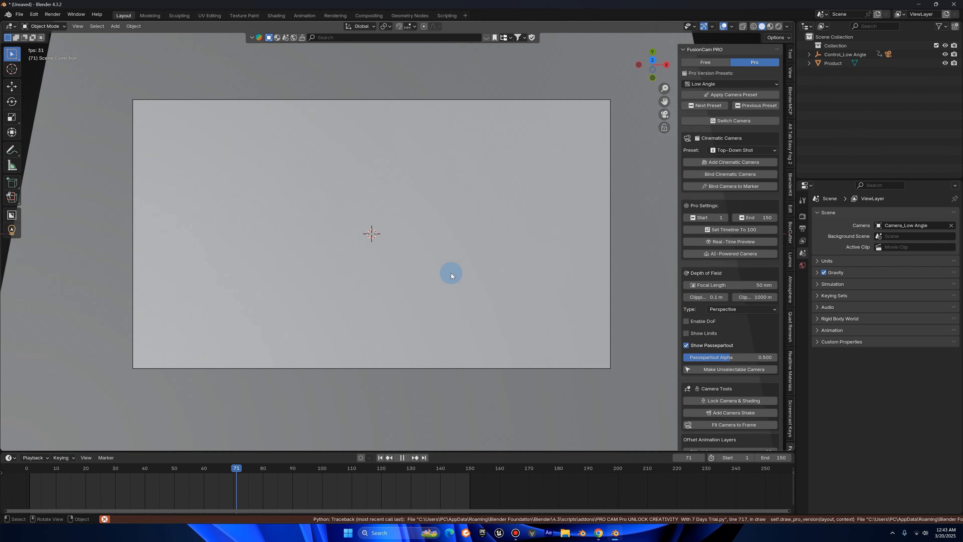
key("space")
left_click(380, 458)
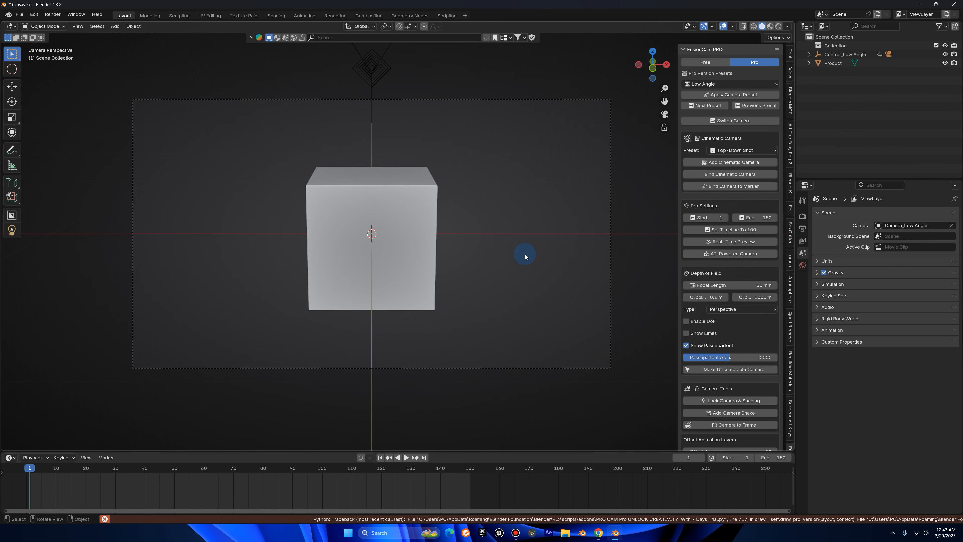
Select the Low Angle camera's control object and preview its keyframed animation through the camera, returning to the first frame.
middle_click_drag(524, 254, 527, 256)
scroll(525, 254, "down", 2)
left_click(395, 144)
left_click(663, 117)
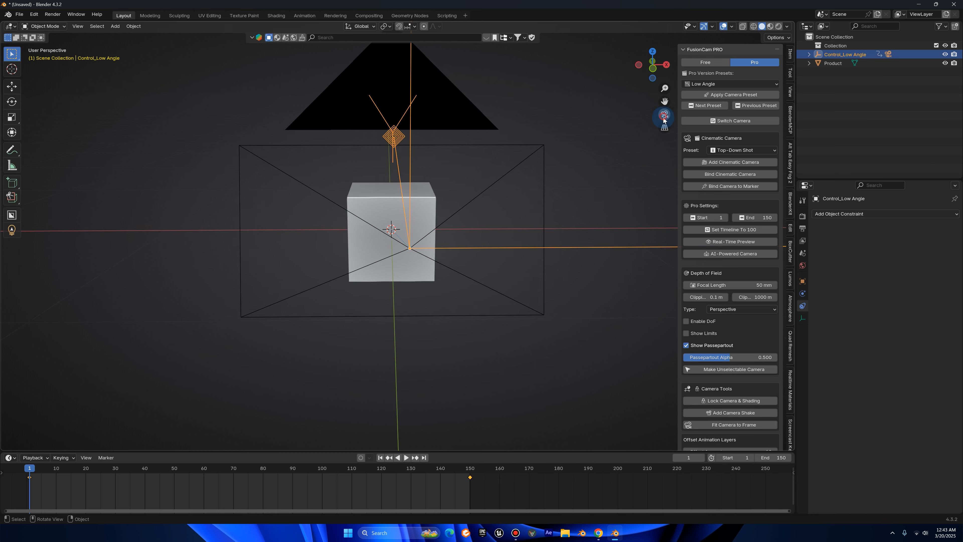
scroll(452, 490, "down", 3)
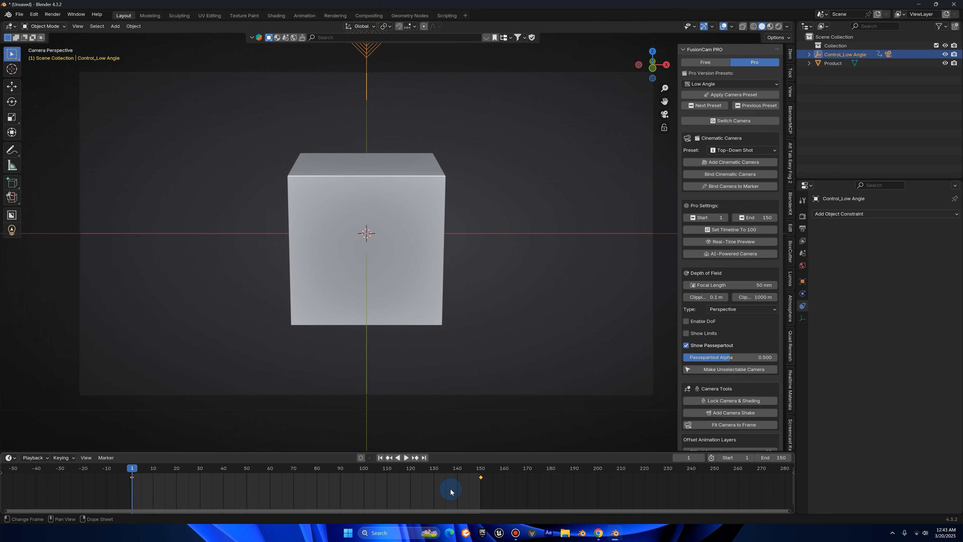
key("space")
left_click(379, 458)
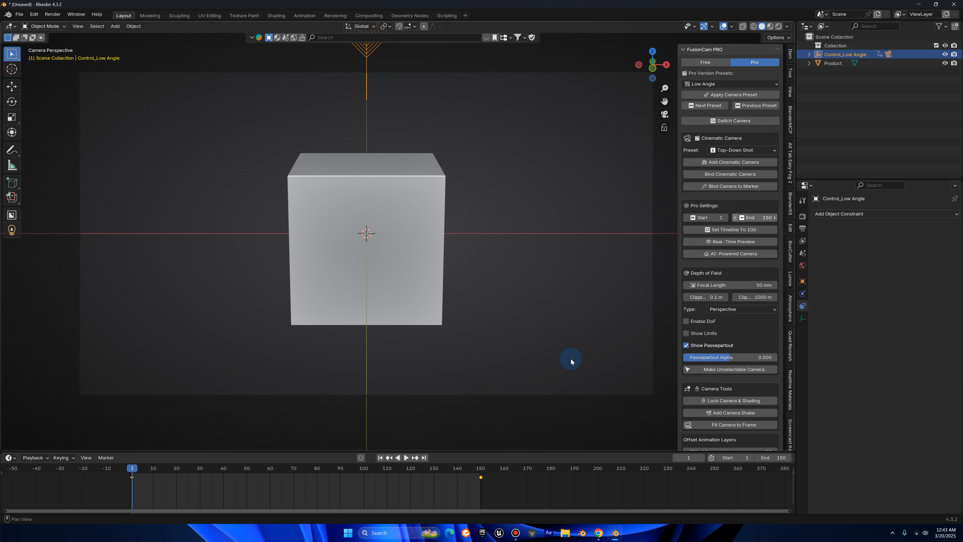
Try shifting the Low Angle control's keyframes forward by hand in the timeline.
key("g")
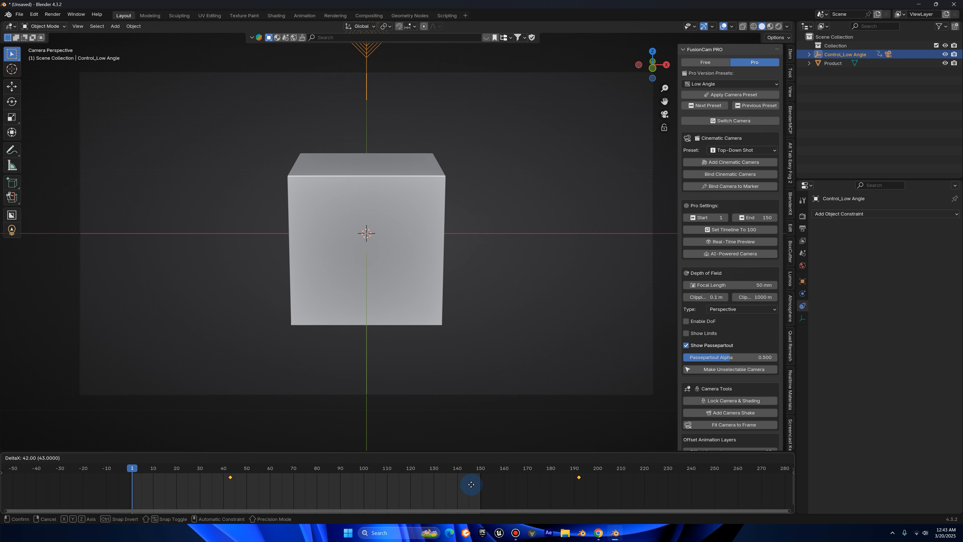
left_click(527, 472)
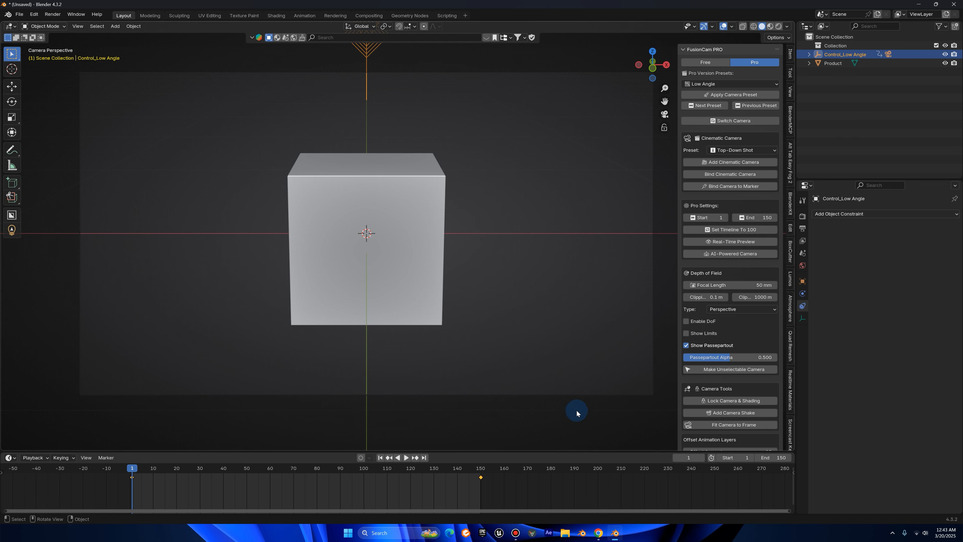
Set the Offset Amount to 55 and apply the offset to the Low Angle control's keyframes.
scroll(738, 395, "down", 6)
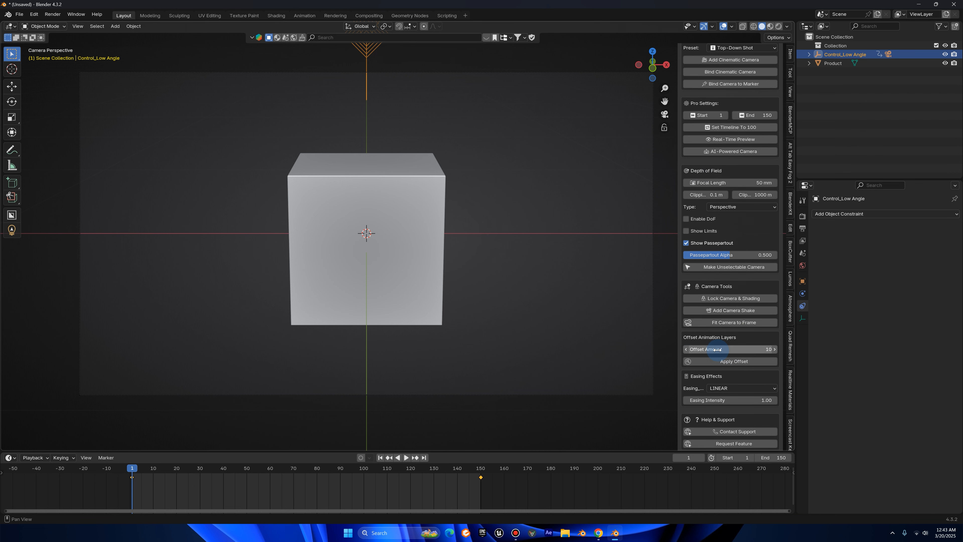
left_click(706, 349)
left_click(707, 349)
type("55")
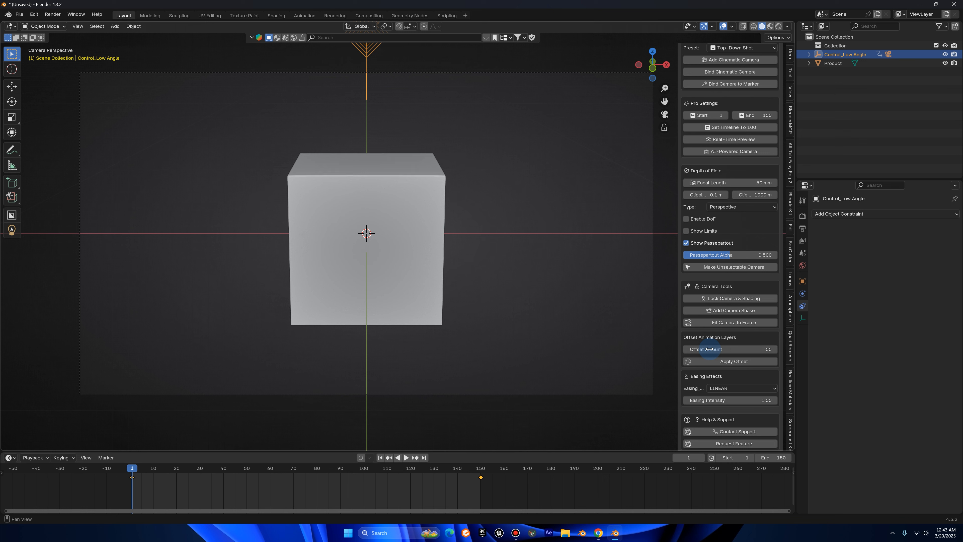
left_click(720, 363)
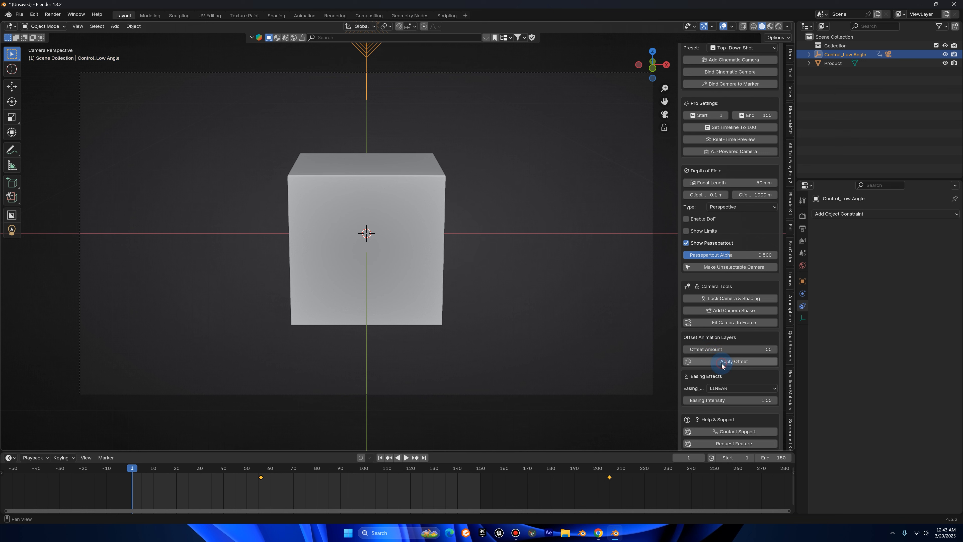
left_click(258, 491)
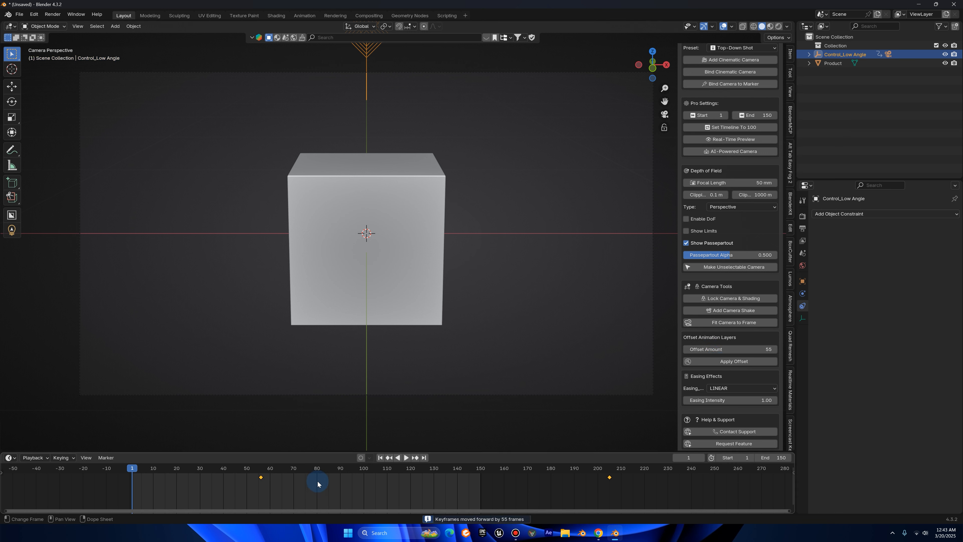
Set the Offset Amount to 5 and apply it to the Low Angle control's keyframes.
left_click(736, 347)
type("50")
key("Return")
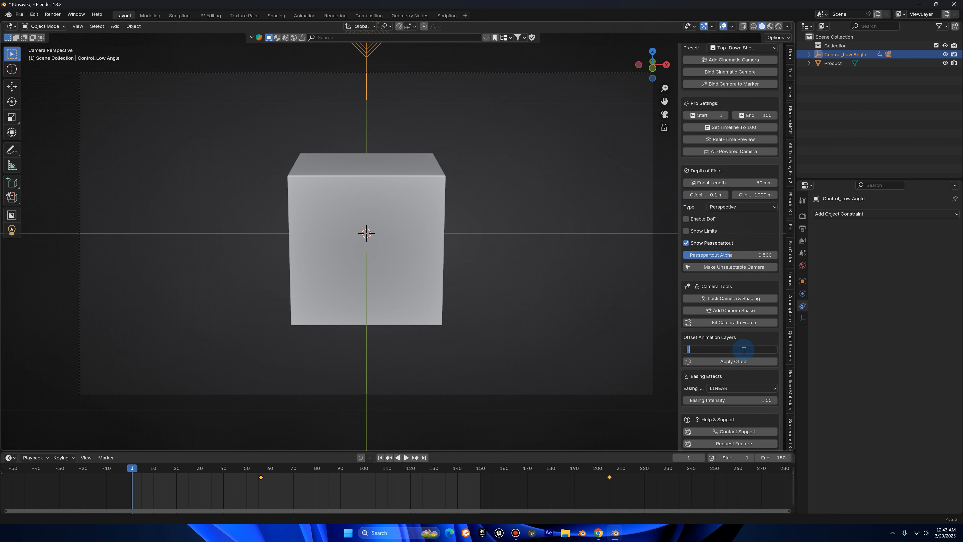
key("Return")
left_click(758, 362)
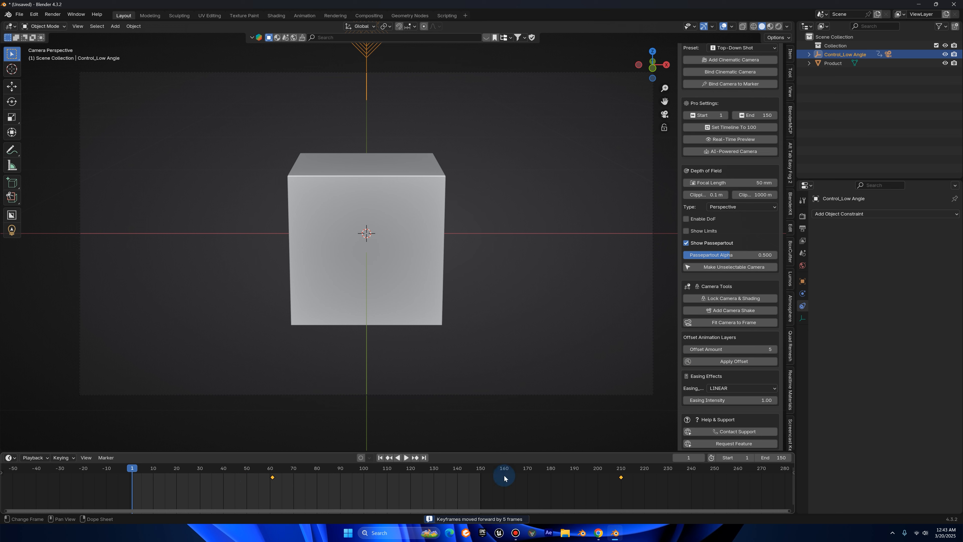
Raise the Offset Amount to 358 and apply it to the Low Angle control's keyframes.
left_click_drag(747, 353, 792, 345)
left_click_drag(747, 354, 762, 354)
left_click(736, 361)
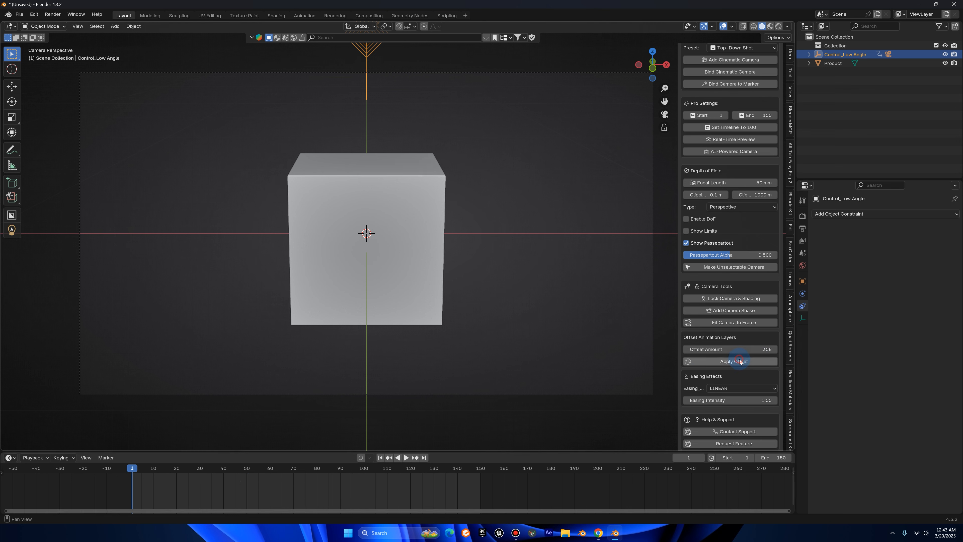
scroll(625, 478, "down", 6)
scroll(645, 483, "up", 3)
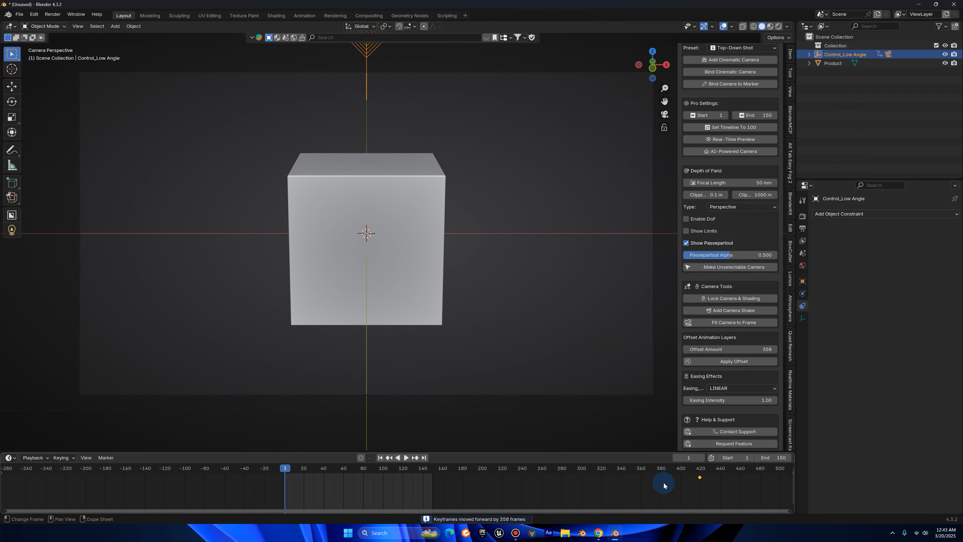
Undo all the offsets applied to the Low Angle control's keyframes.
scroll(562, 484, "up", 9)
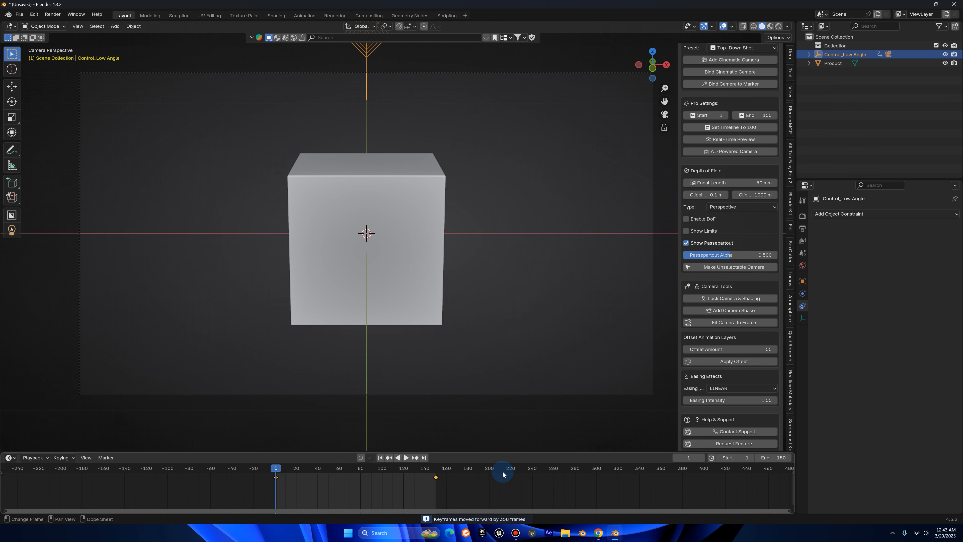
middle_click_drag(543, 492, 584, 474)
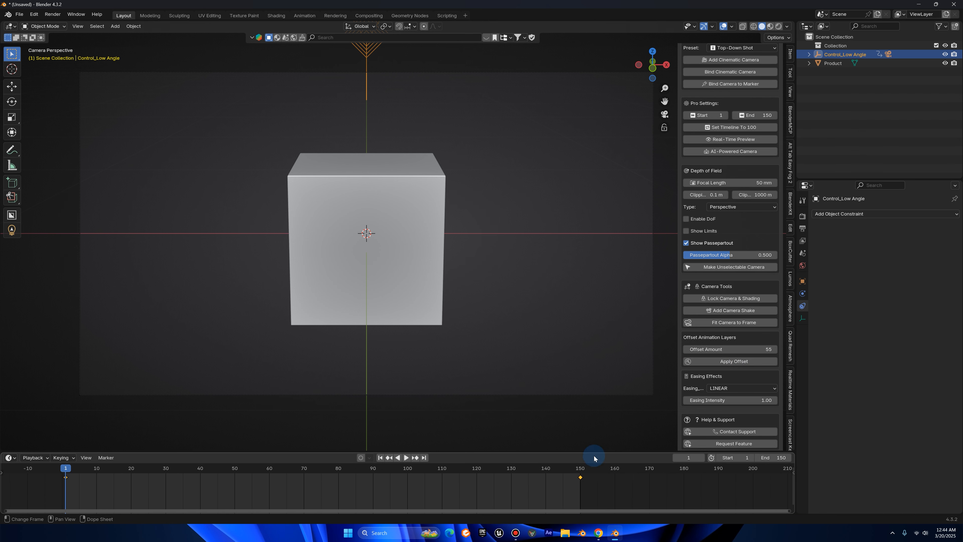
Select the Low Angle camera, set its Easing Intensity to 9.64 with LINEAR easing, and preview the animation.
scroll(726, 344, "down", 3)
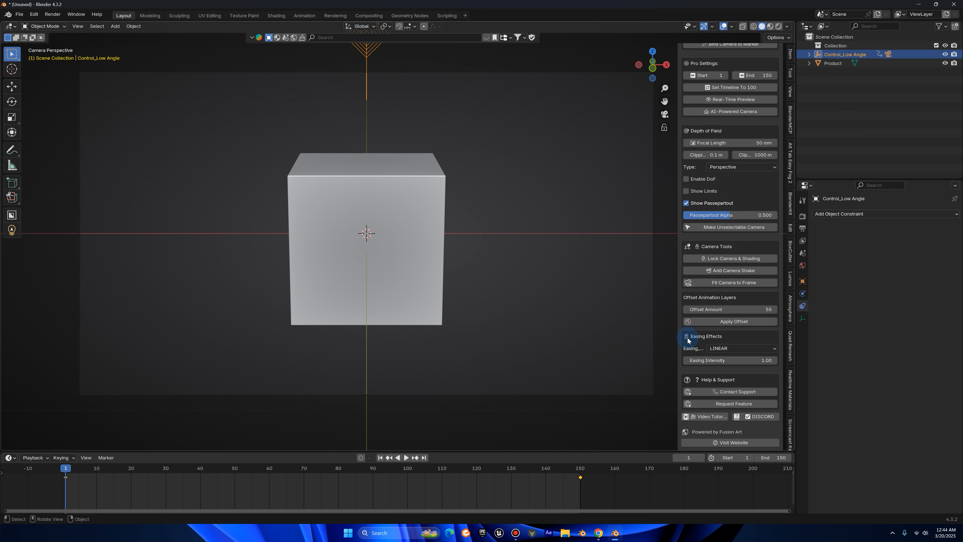
left_click(622, 400)
left_click(728, 348)
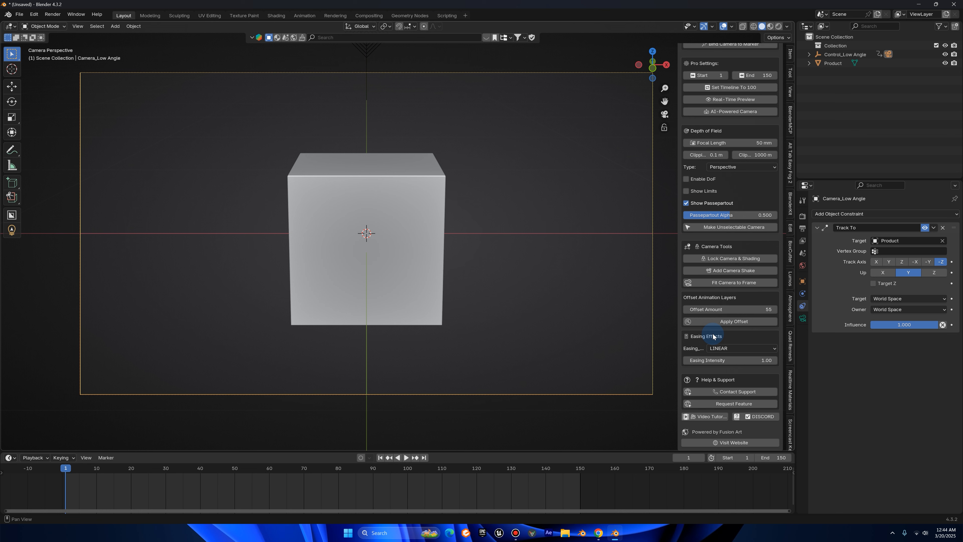
left_click_drag(720, 360, 918, 359)
key("space")
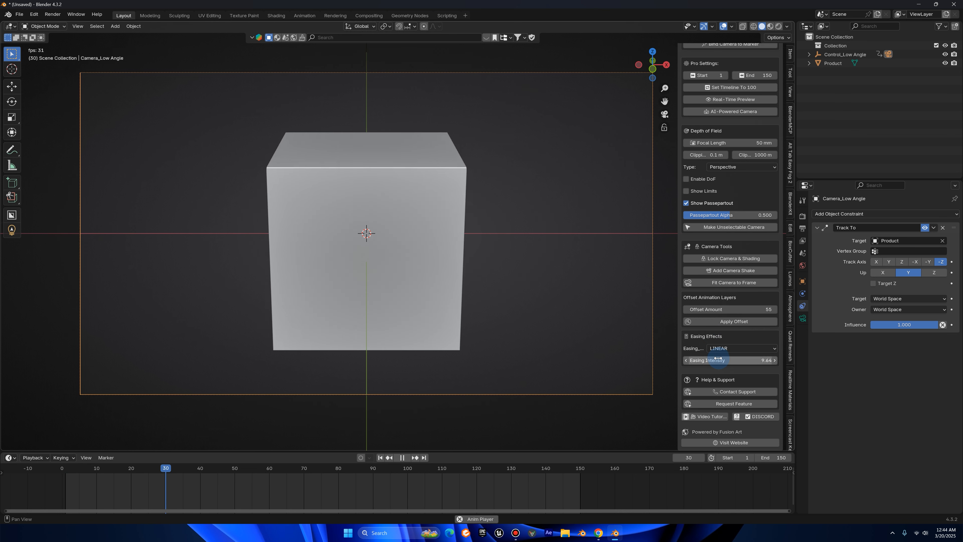
key("space")
left_click(381, 459)
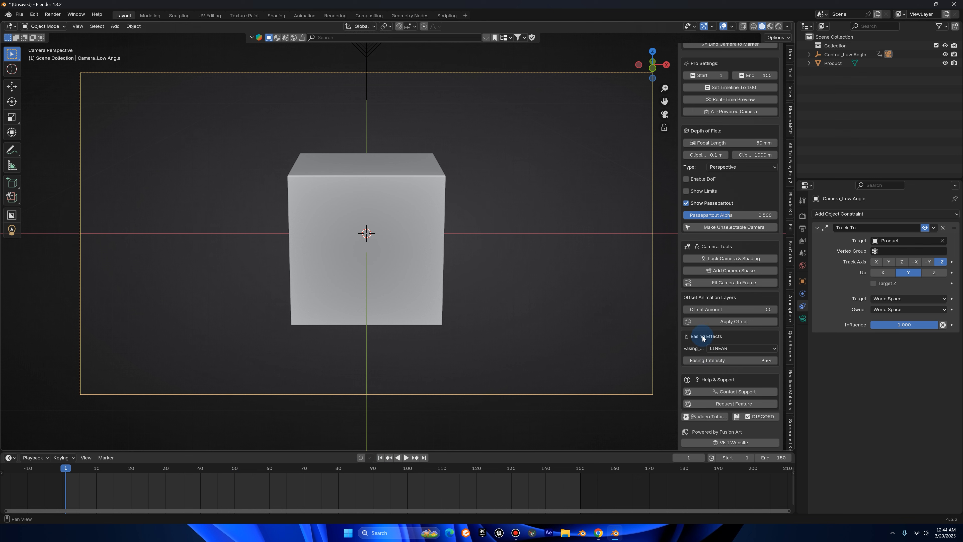
Examine the available easing types, the timeline and the remaining Pro settings for the Low Angle camera.
left_click(734, 347)
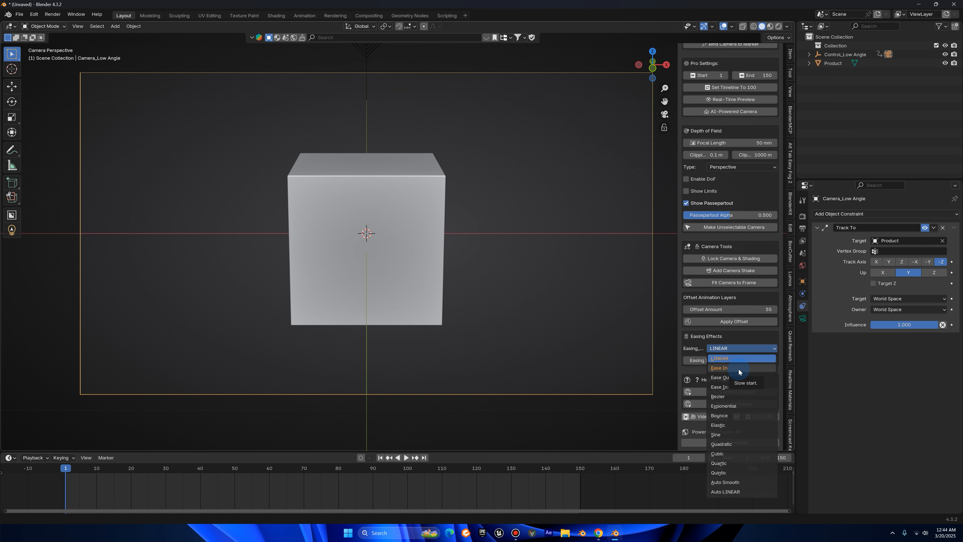
left_click(772, 351)
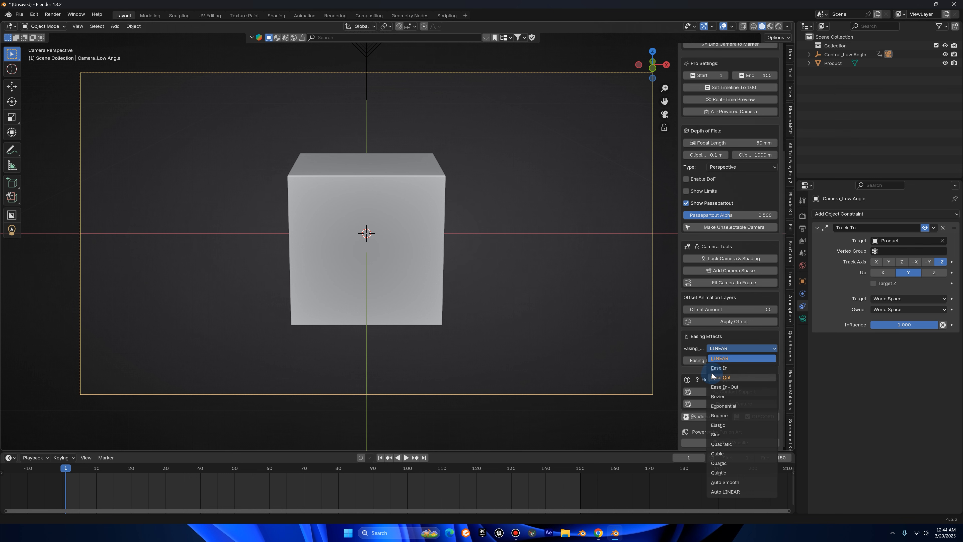
left_click_drag(302, 452, 72, 366)
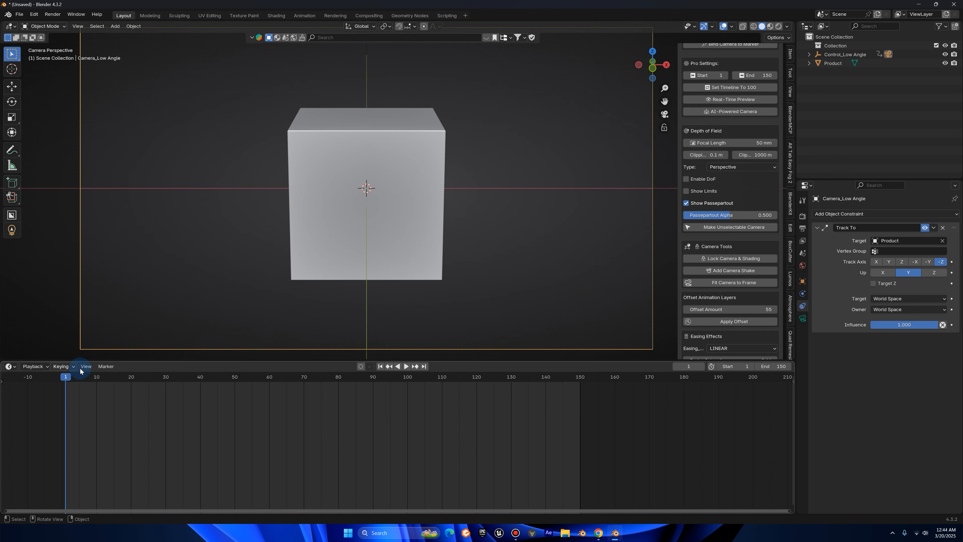
left_click_drag(235, 359, 274, 463)
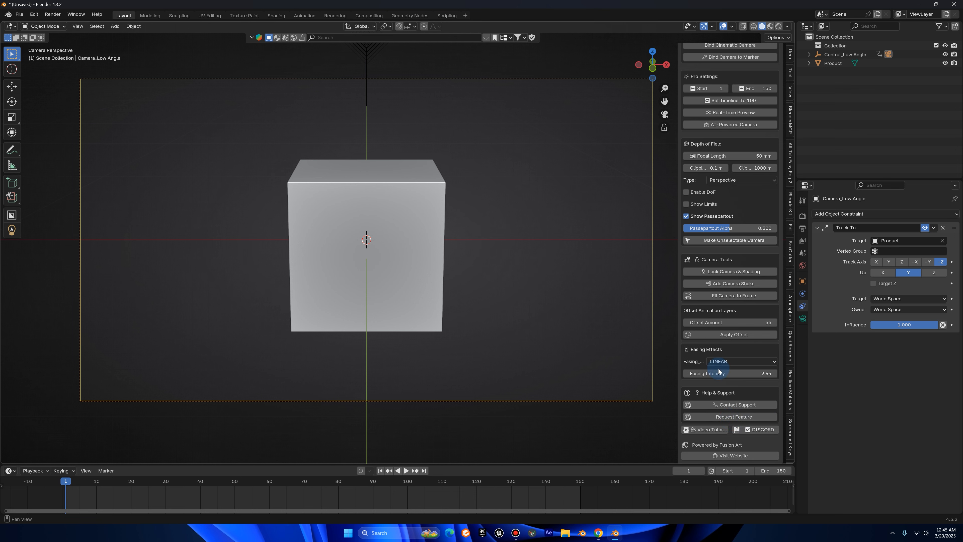
scroll(713, 370, "up", 7)
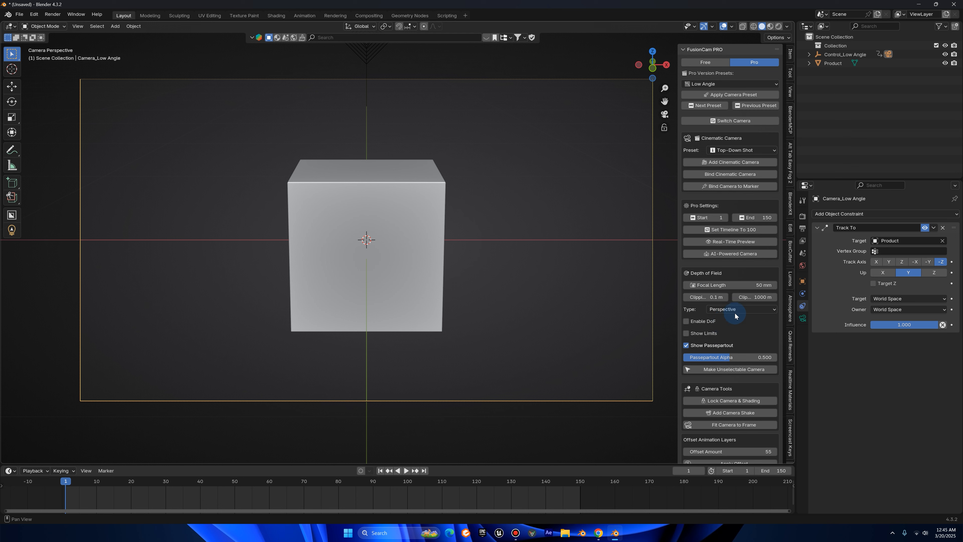